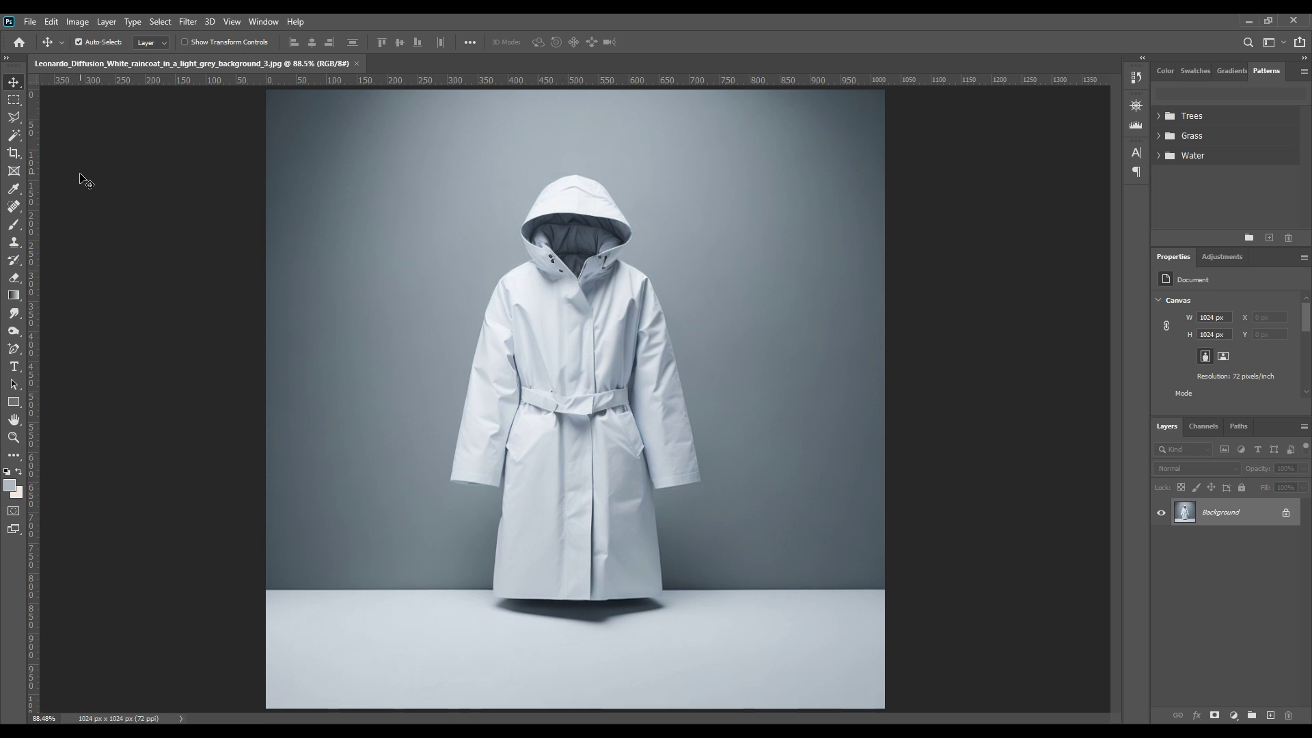
Step: Select the white raincoat automatically with the Select Subject command
left_click(15, 137)
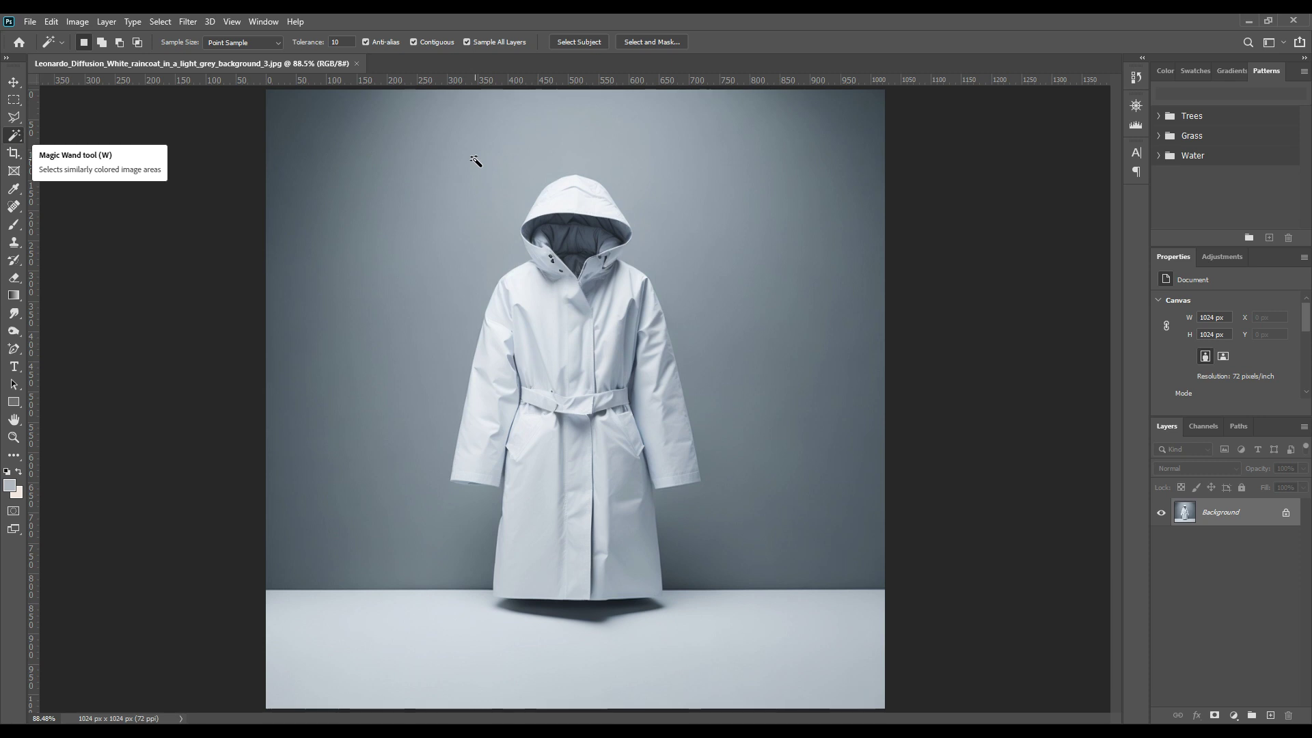
left_click(574, 43)
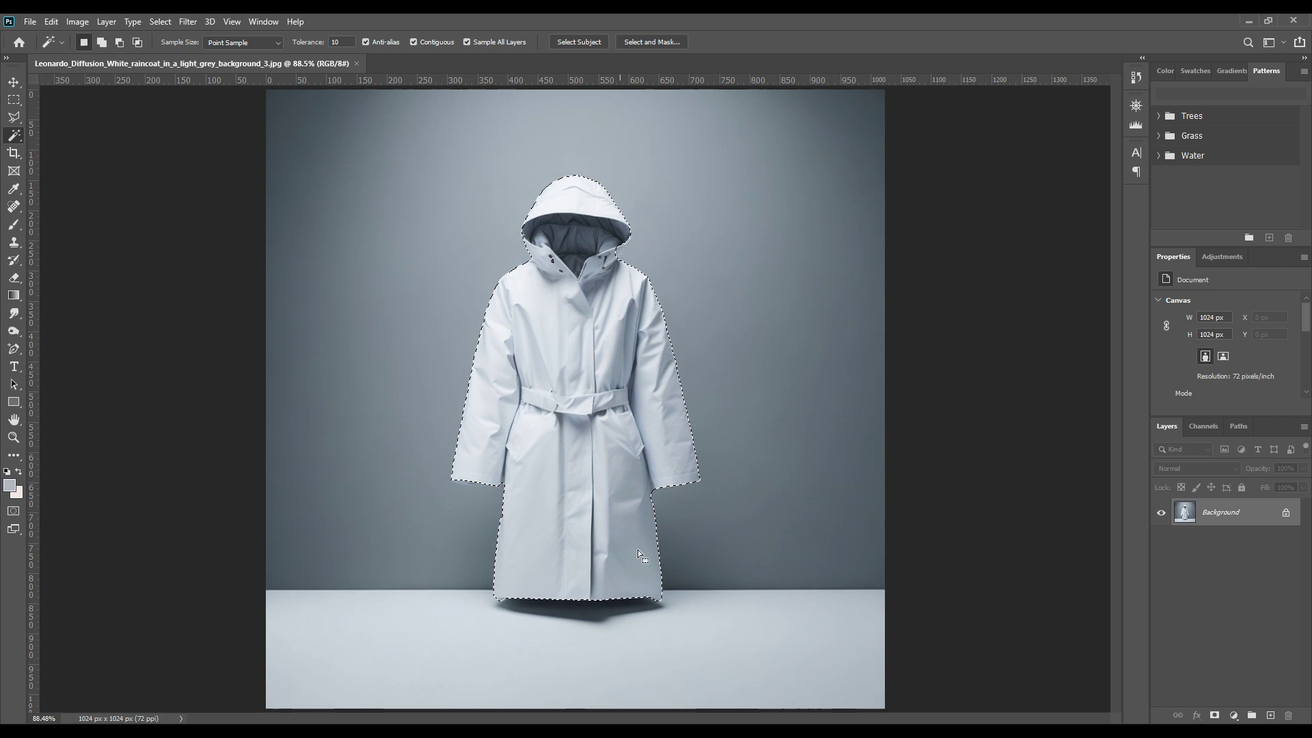
Step: Add the missed lower edge of the left sleeve cuff to the selection with the Polygonal Lasso tool
key("ctrl+plus")
key("ctrl+plus")
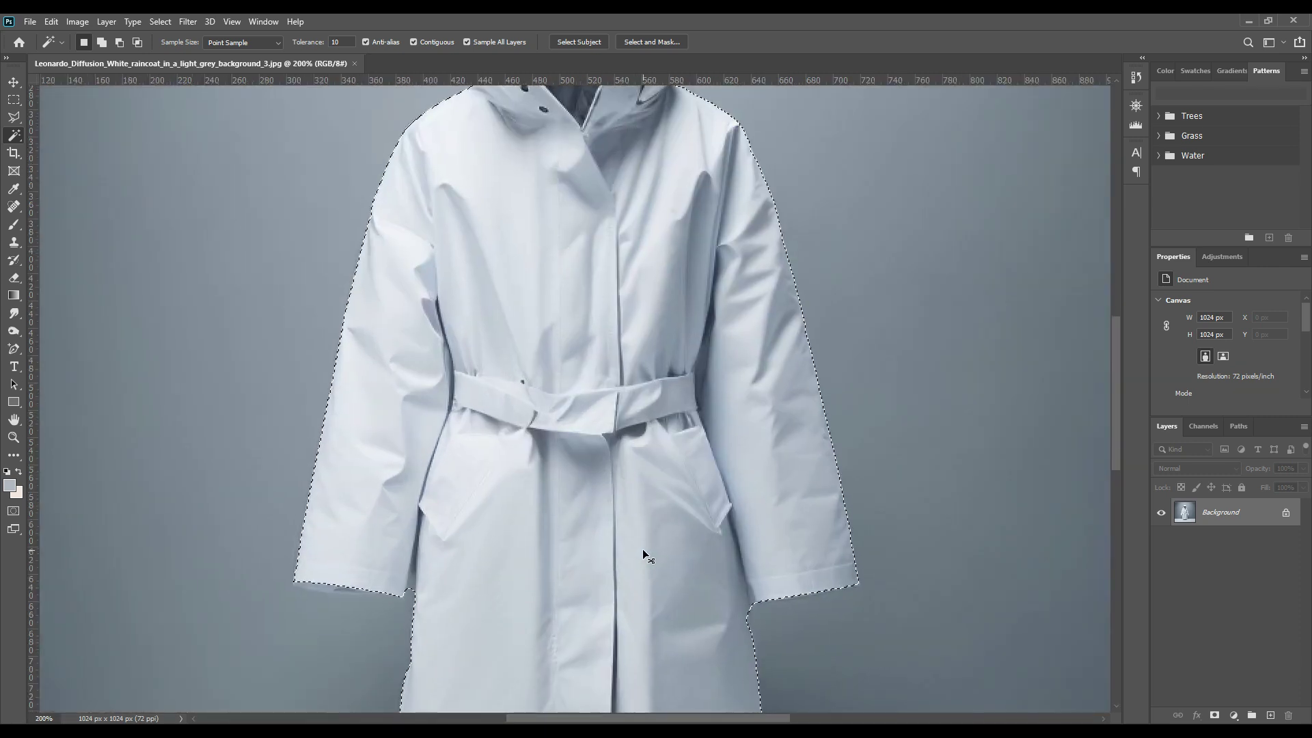
key("ctrl+plus")
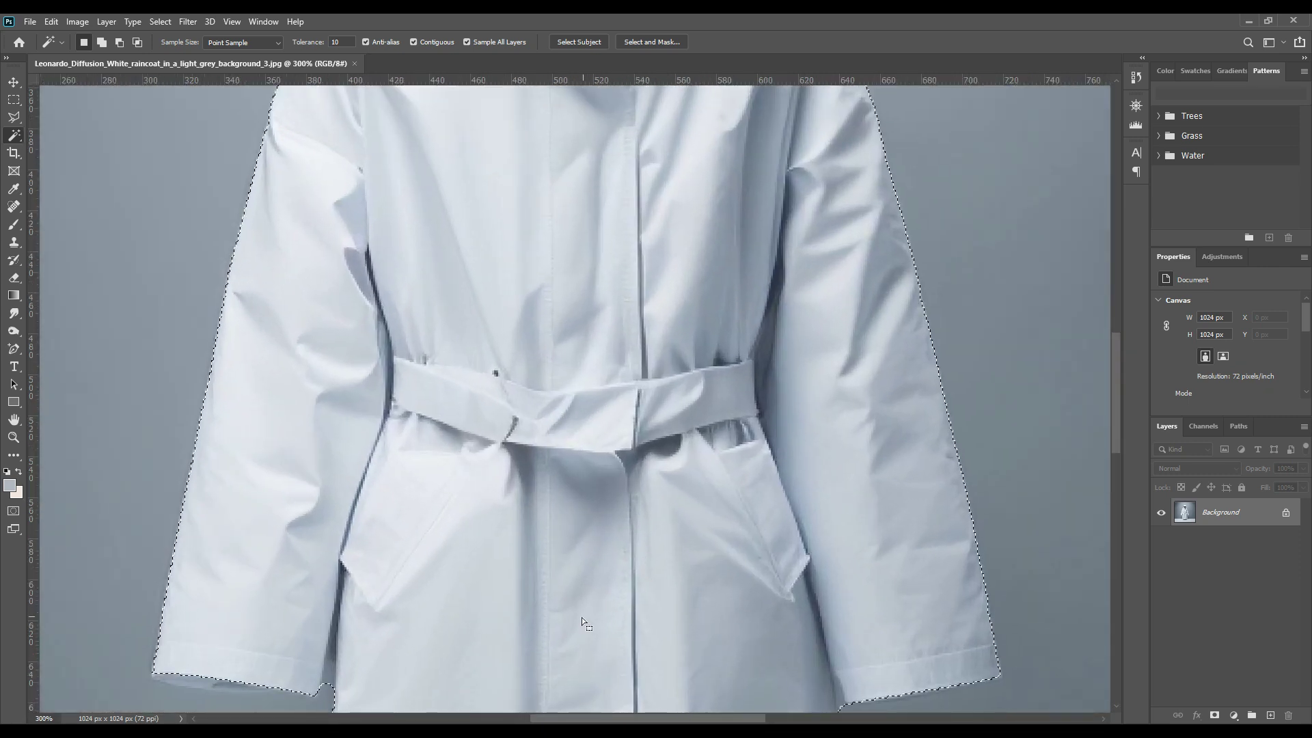
left_click_drag(634, 612, 804, 291)
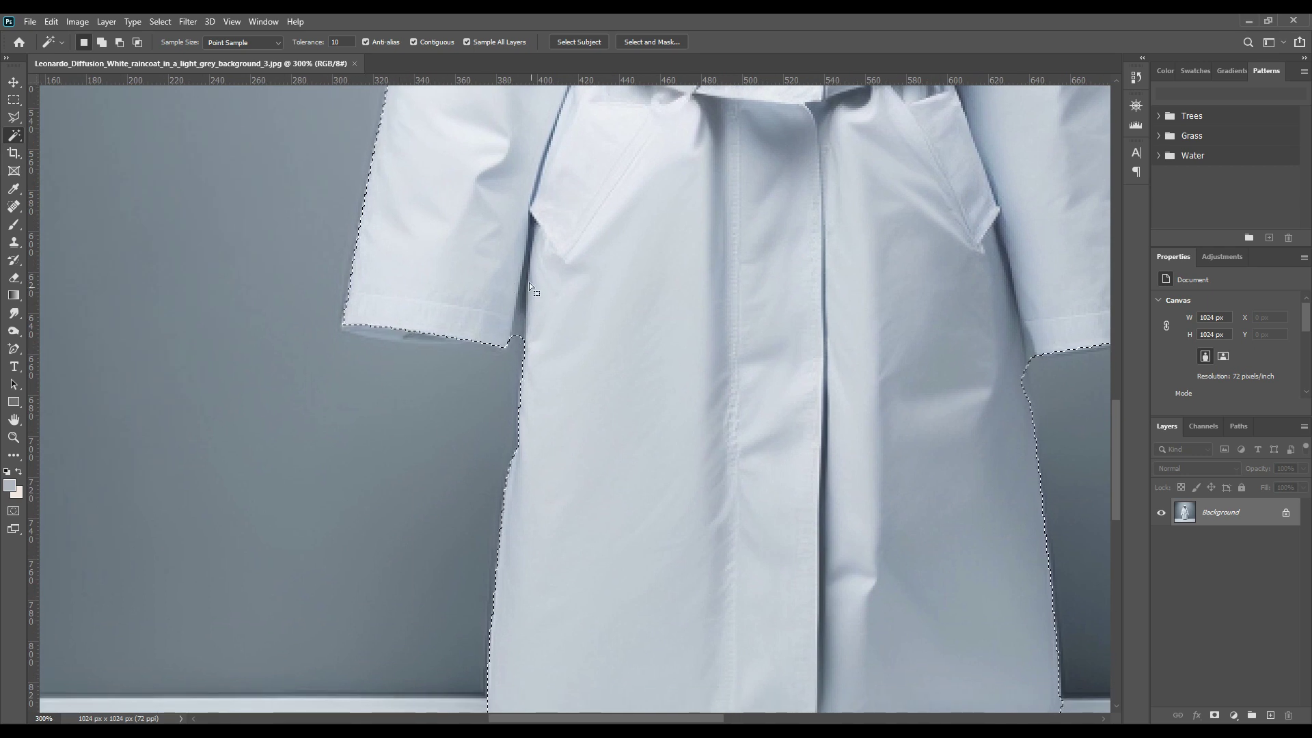
left_click(19, 115)
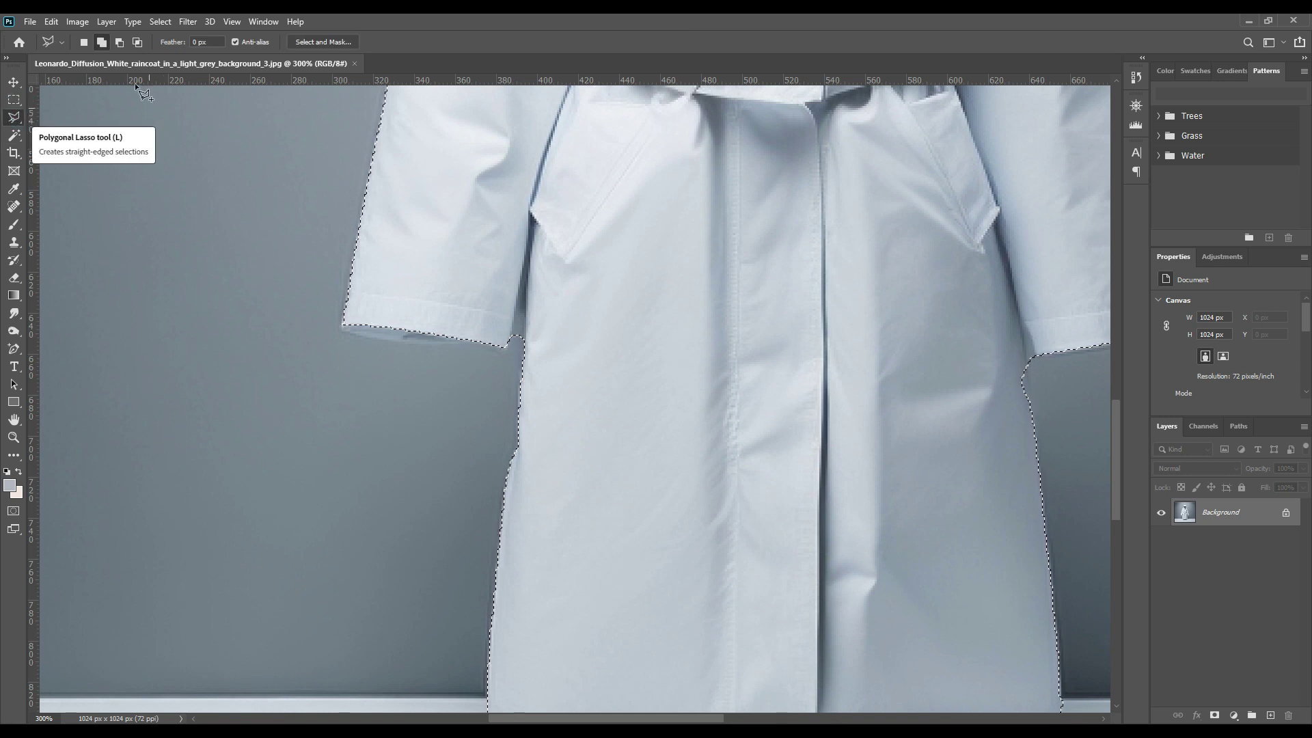
left_click(102, 42)
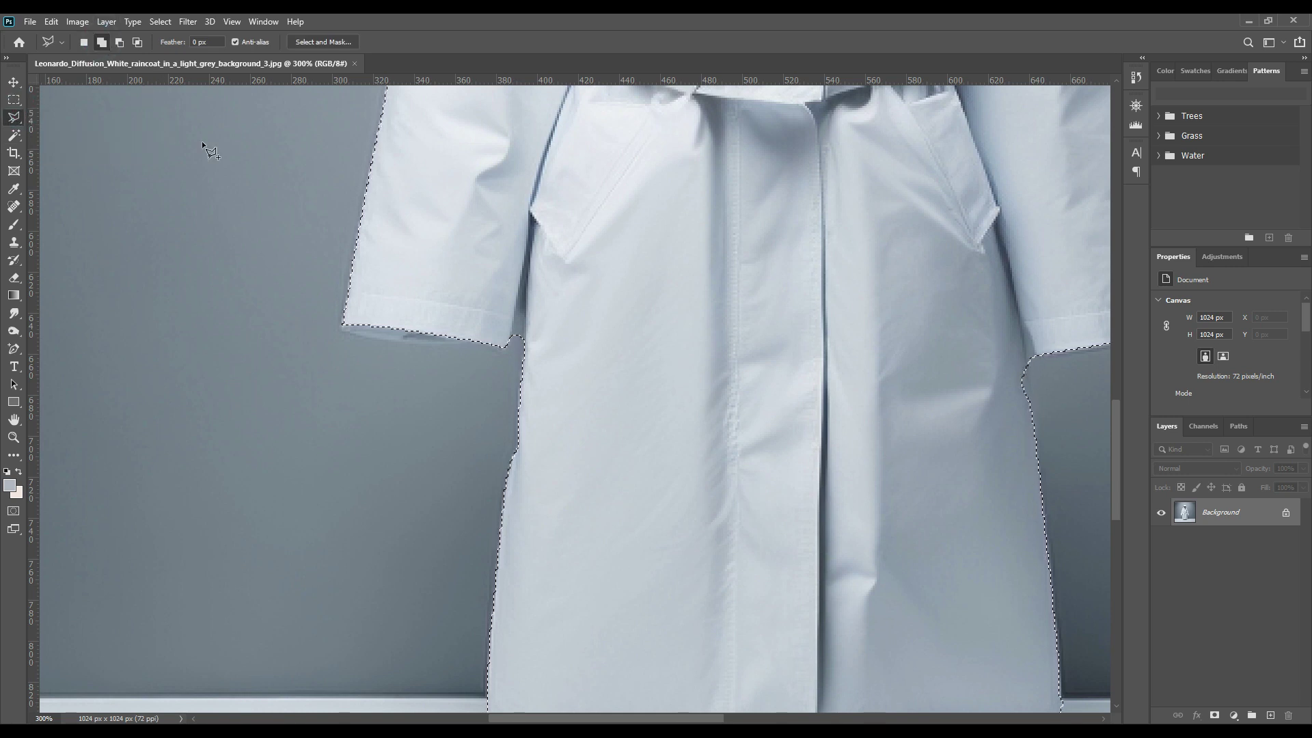
left_click(344, 321)
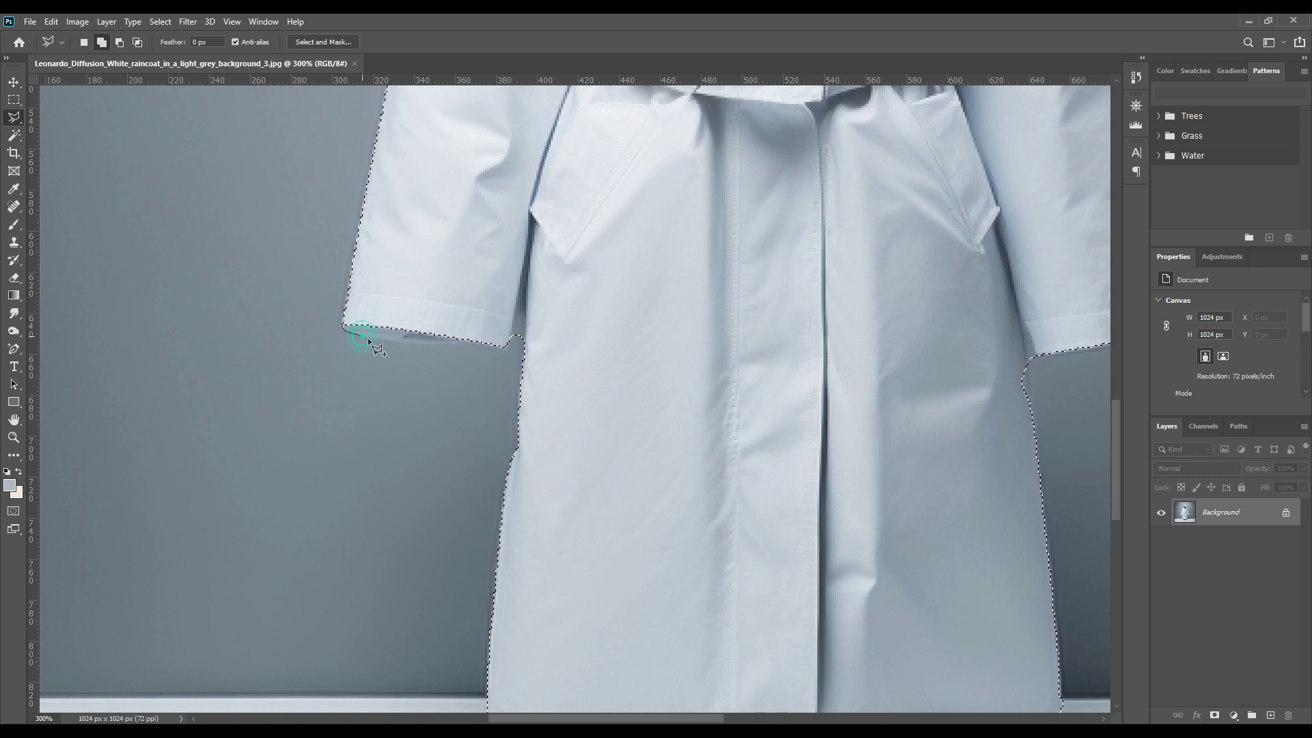
left_click(399, 340)
double_click(389, 287)
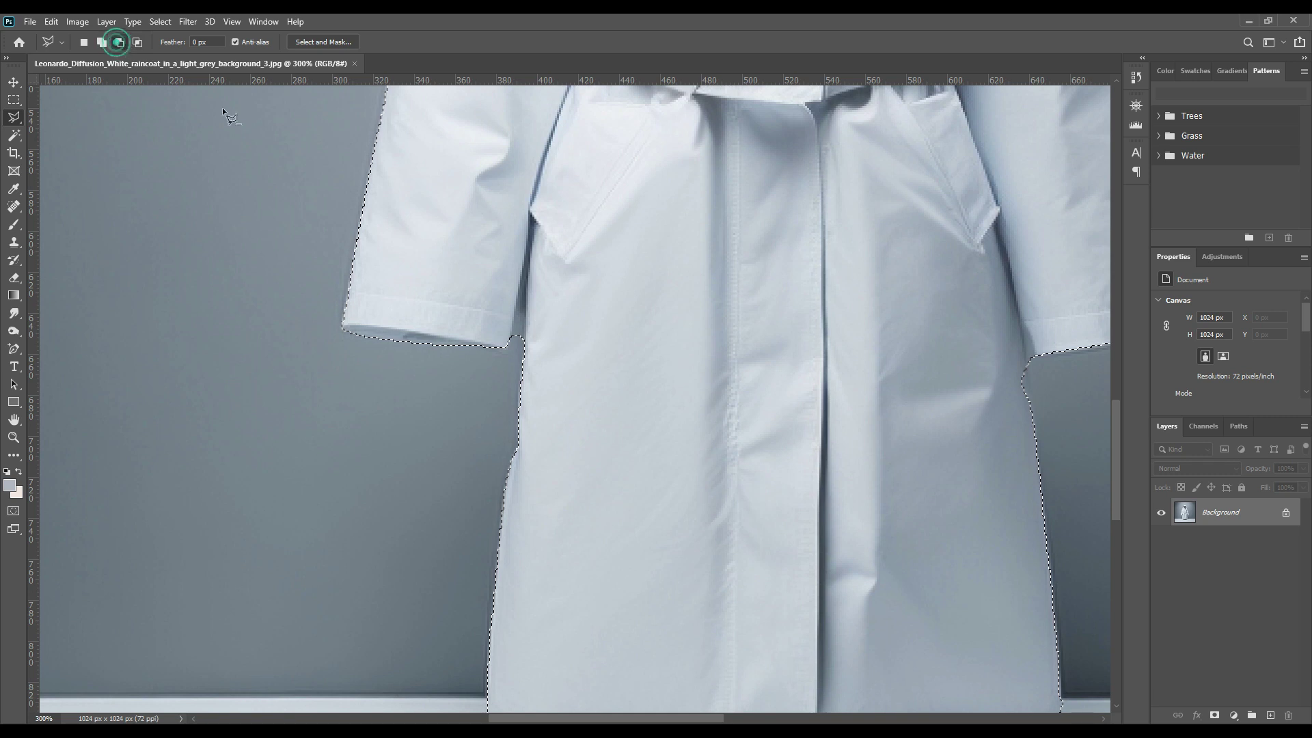
Step: Subtract the background gaps between each sleeve and the coat body from the selection with the Polygonal Lasso
left_click(516, 343)
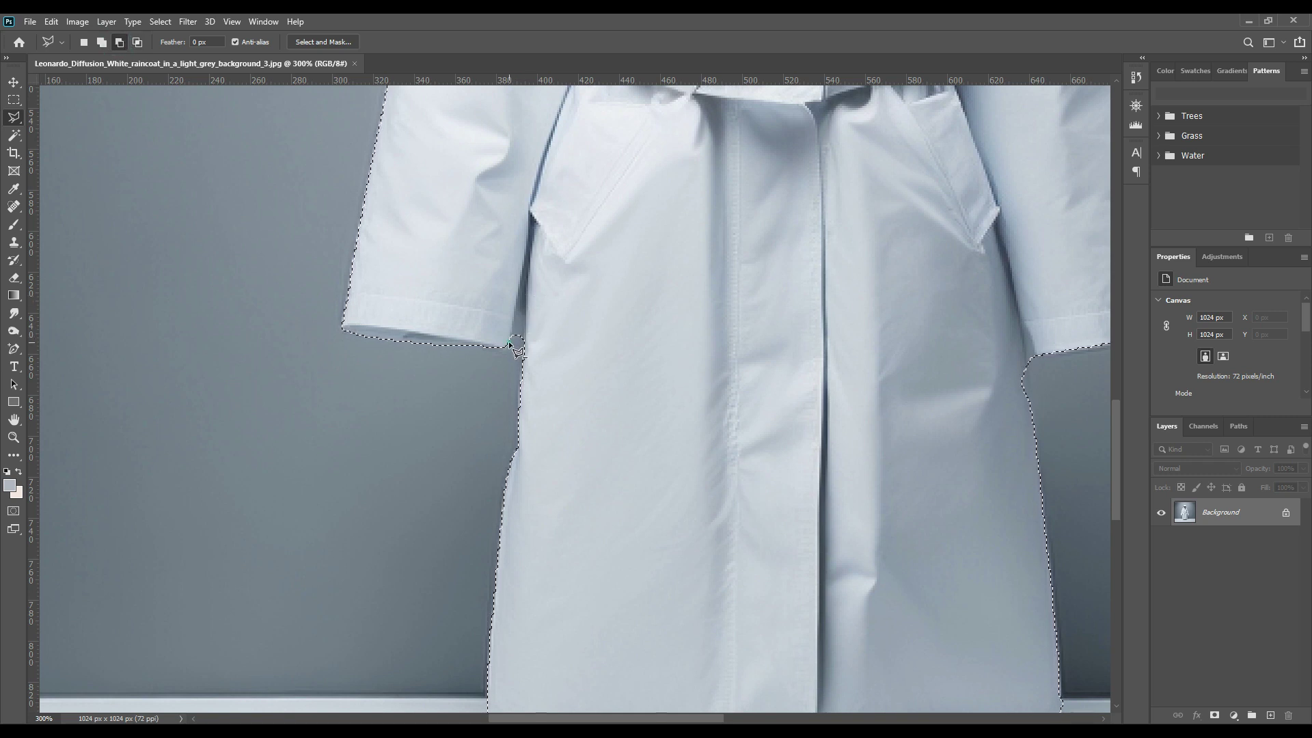
left_click(524, 263)
left_click(516, 349)
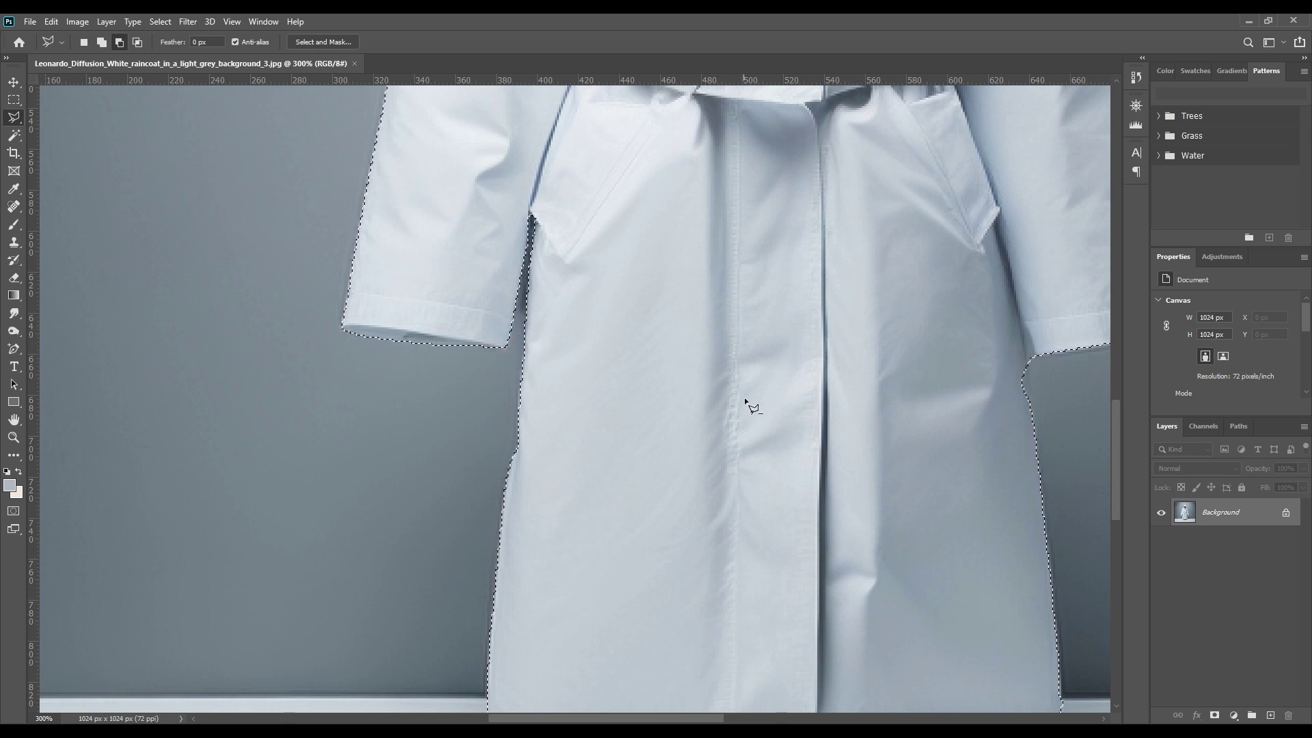
scroll(802, 448, "right", 3)
scroll(801, 449, "up", 1)
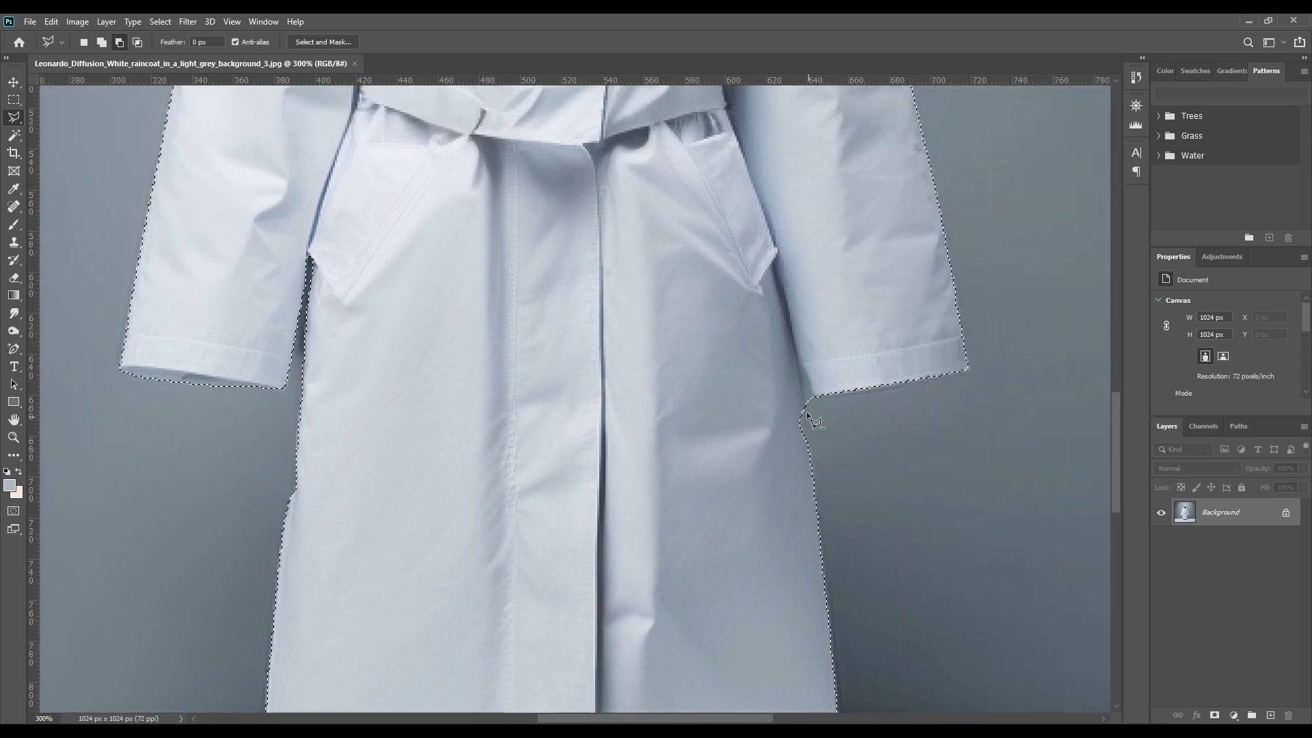
left_click(804, 409)
left_click(816, 420)
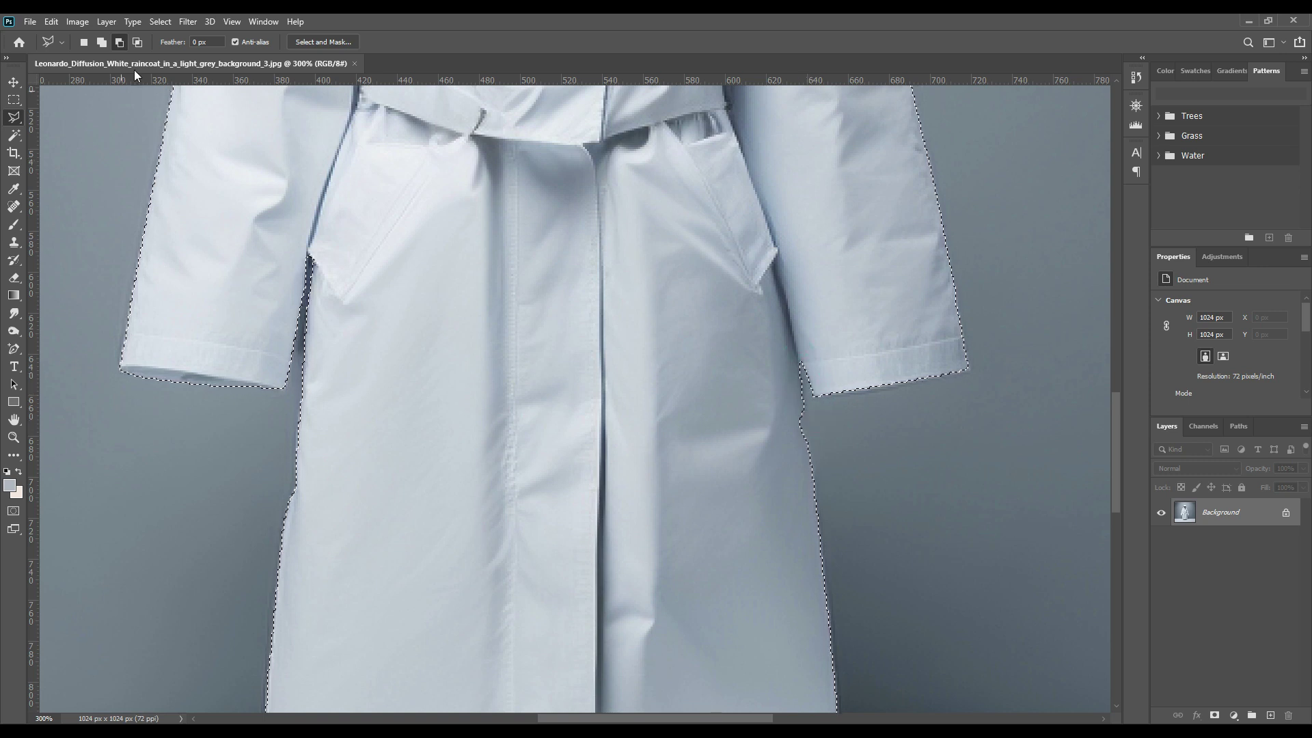
Step: Add the missed strip of the coat's side edge just below the right sleeve to the selection
left_click(102, 42)
left_click(804, 406)
left_click(813, 464)
left_click(780, 454)
left_click(781, 387)
Step: Add the missed lower edge of the right sleeve cuff, including its outer corner, to the selection
left_click(877, 390)
left_click(927, 380)
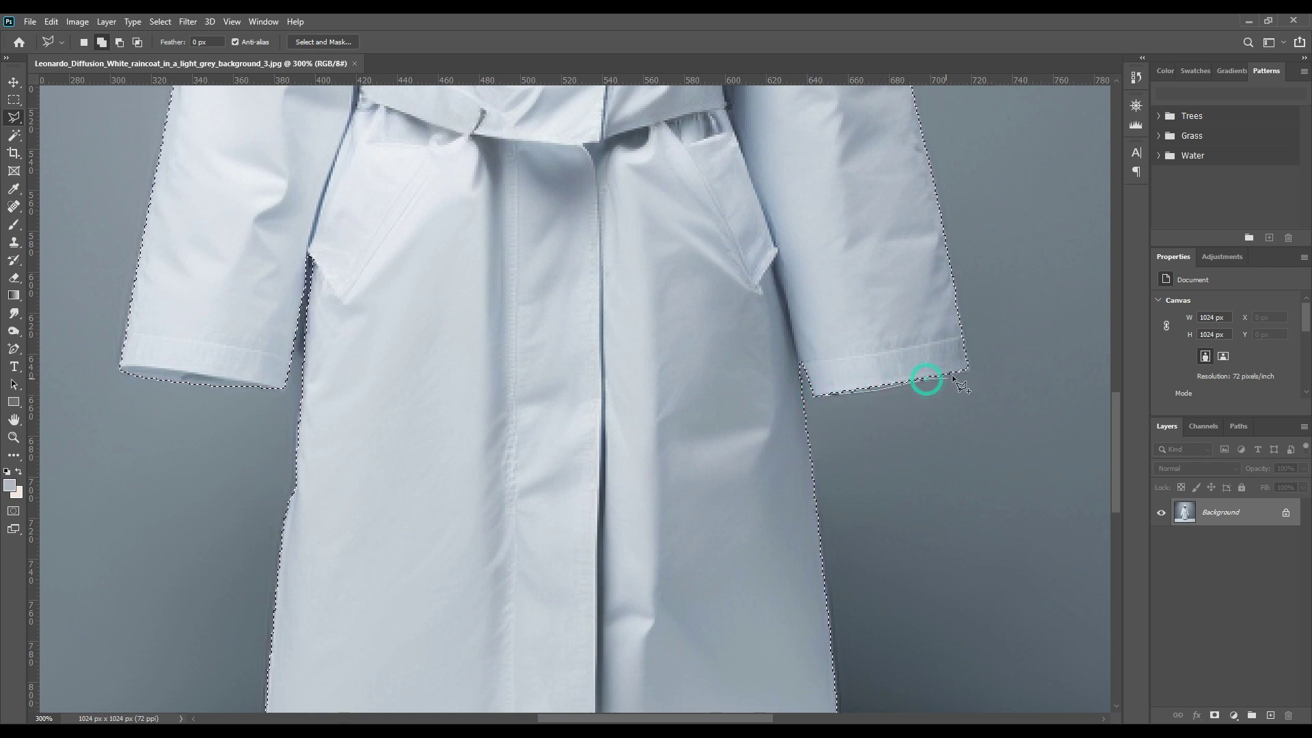
left_click(970, 367)
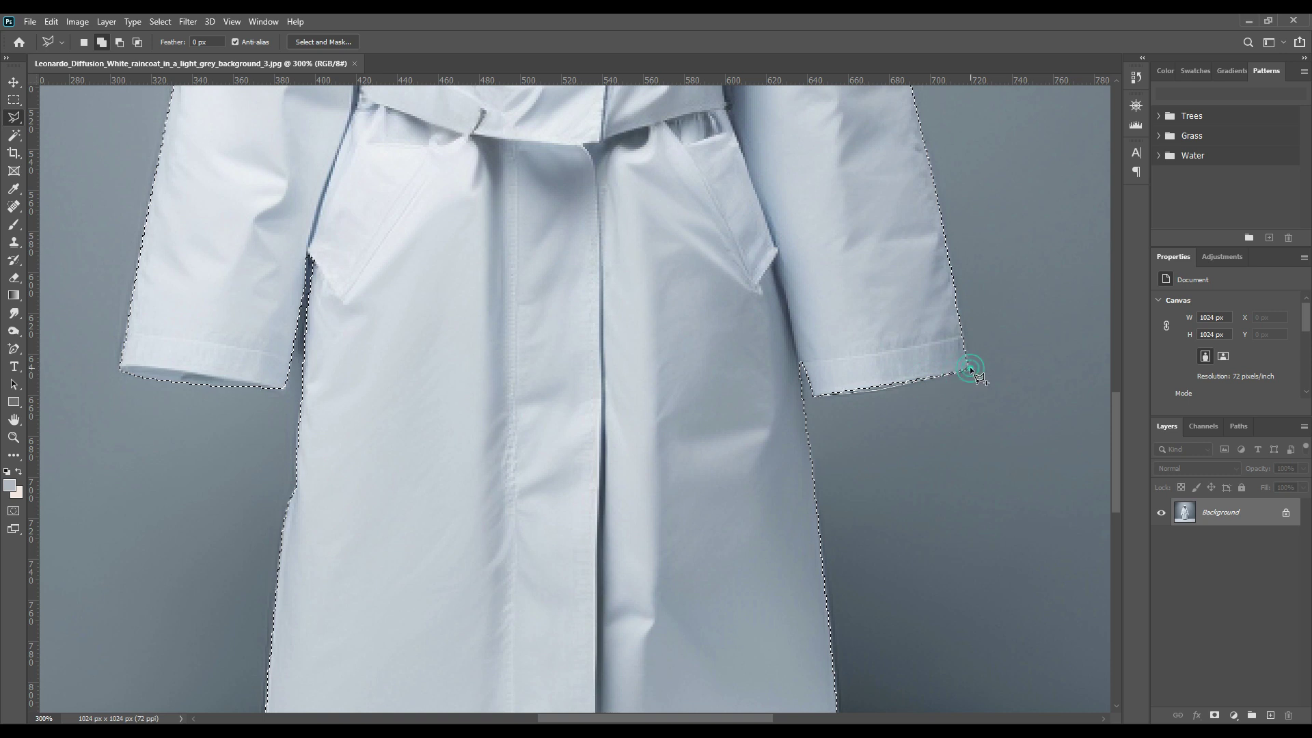
left_click(962, 337)
left_click(913, 324)
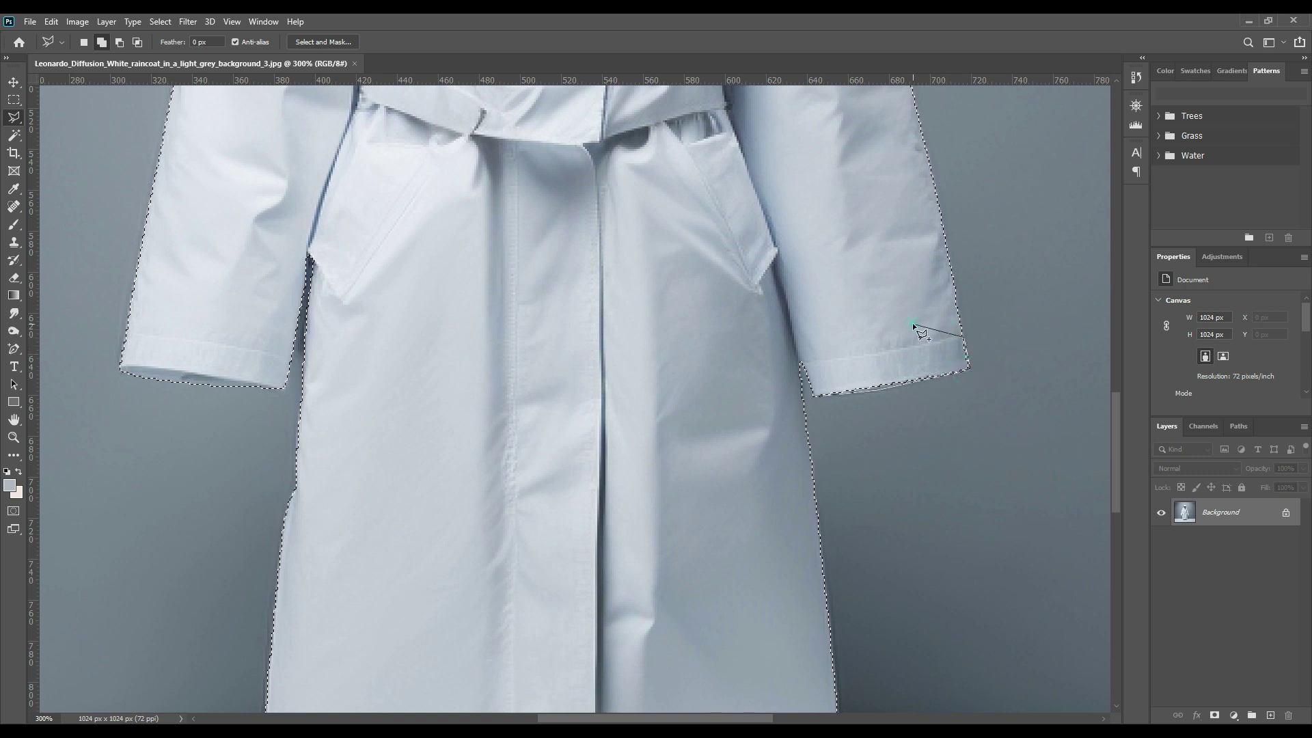
double_click(841, 354)
Step: Add the missed right rim of the hood, down to the collar and shoulder, to the selection
left_click_drag(879, 274, 885, 477)
left_click_drag(849, 317, 876, 522)
left_click_drag(814, 293, 904, 512)
left_click_drag(768, 367, 783, 503)
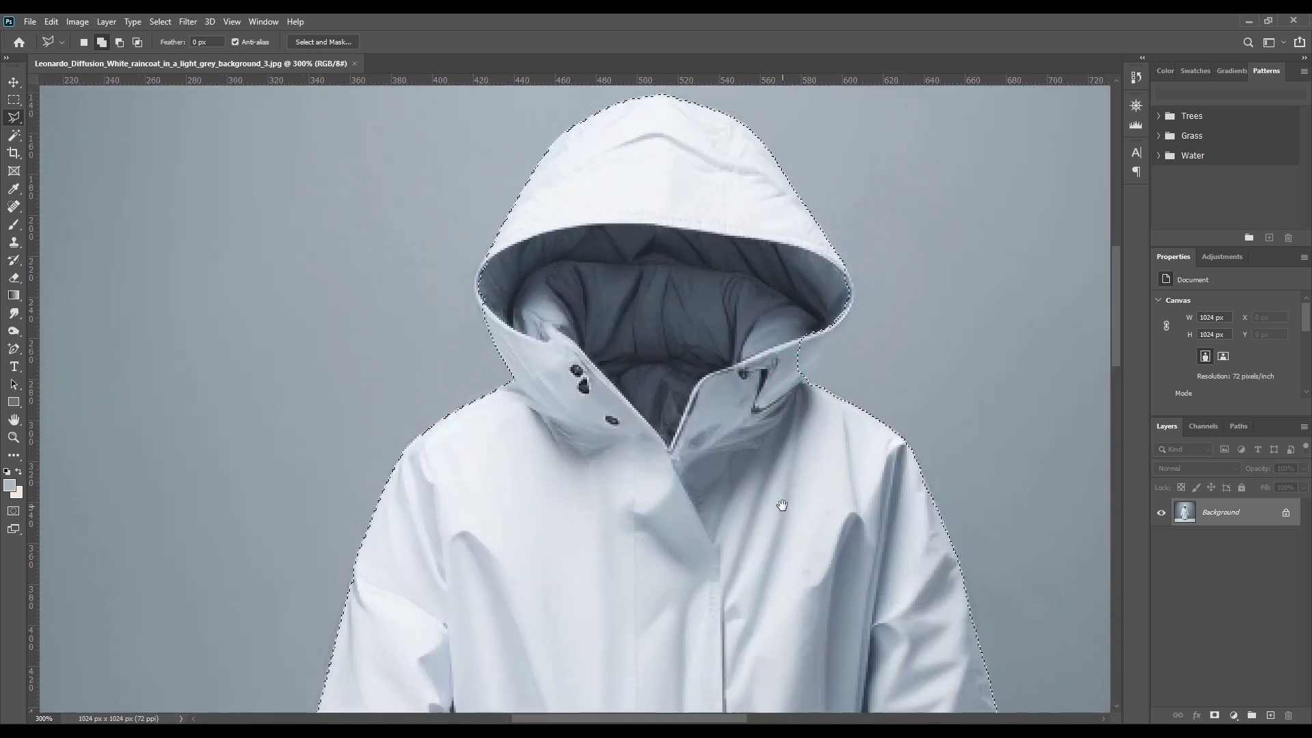
left_click(848, 272)
left_click(854, 288)
left_click(855, 298)
left_click(840, 326)
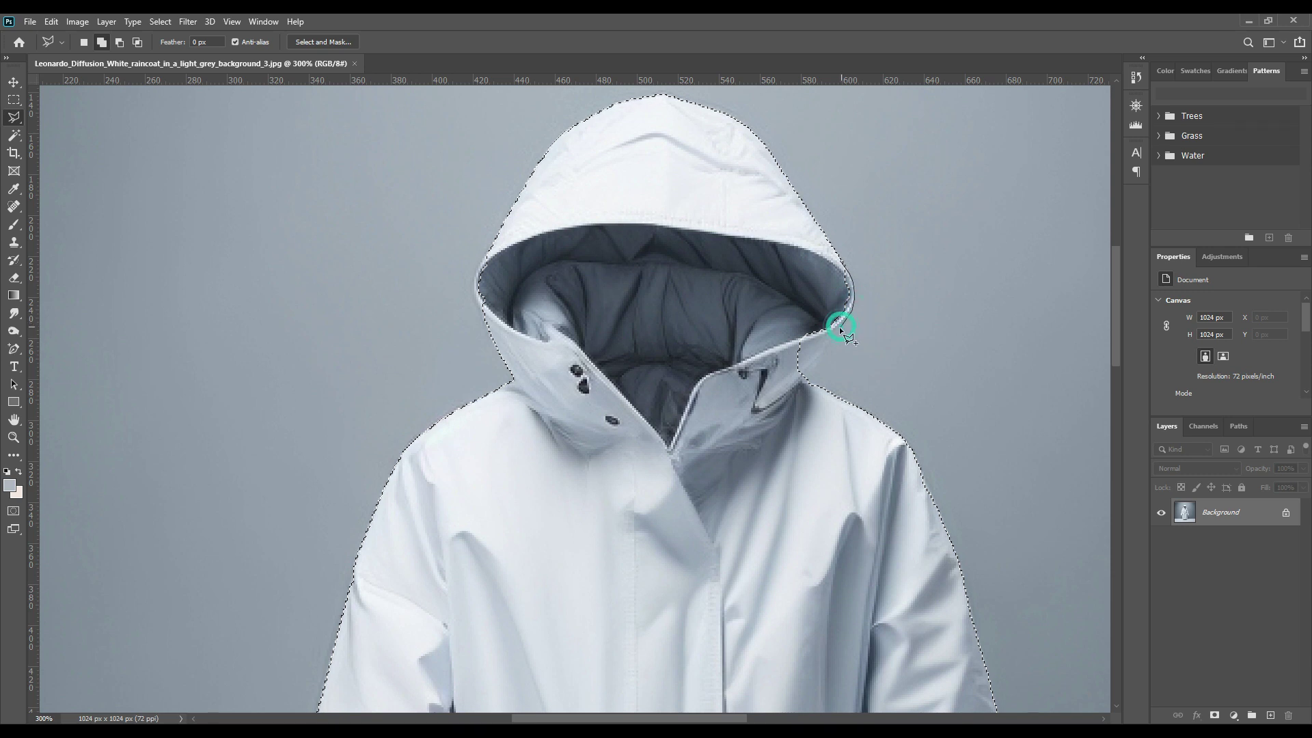
left_click(828, 338)
left_click(818, 360)
left_click(814, 386)
left_click(735, 383)
left_click(762, 296)
left_click(798, 264)
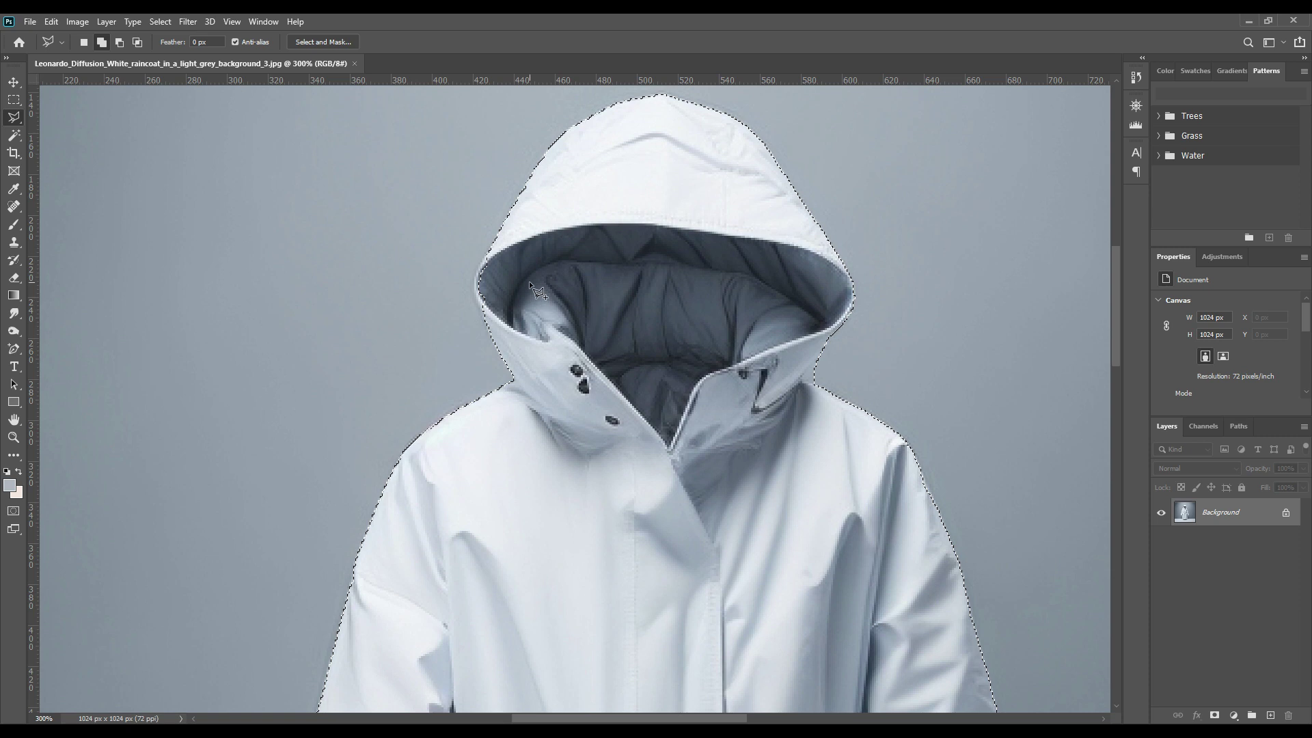
Step: Add the missed left rim of the hood opening to the selection by outlining its curved edge
left_click(490, 247)
left_click(481, 259)
left_click(476, 275)
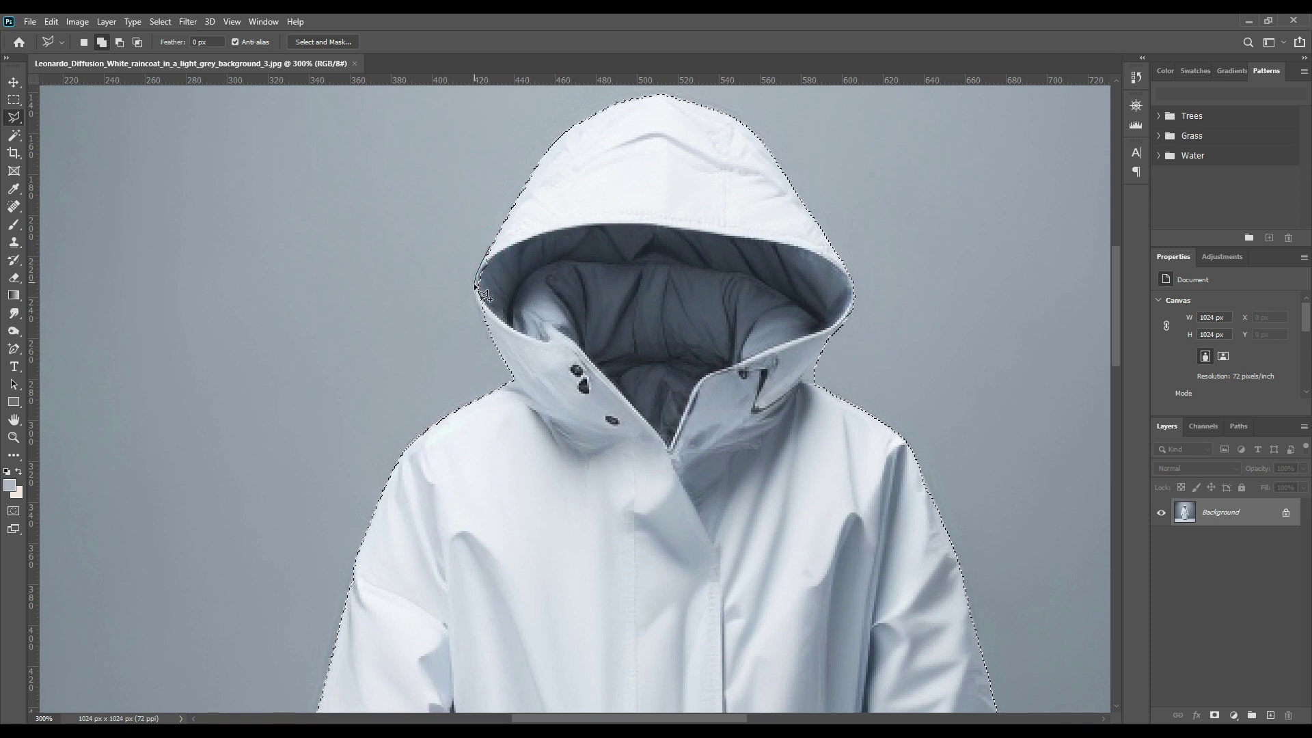
left_click(477, 286)
left_click(477, 291)
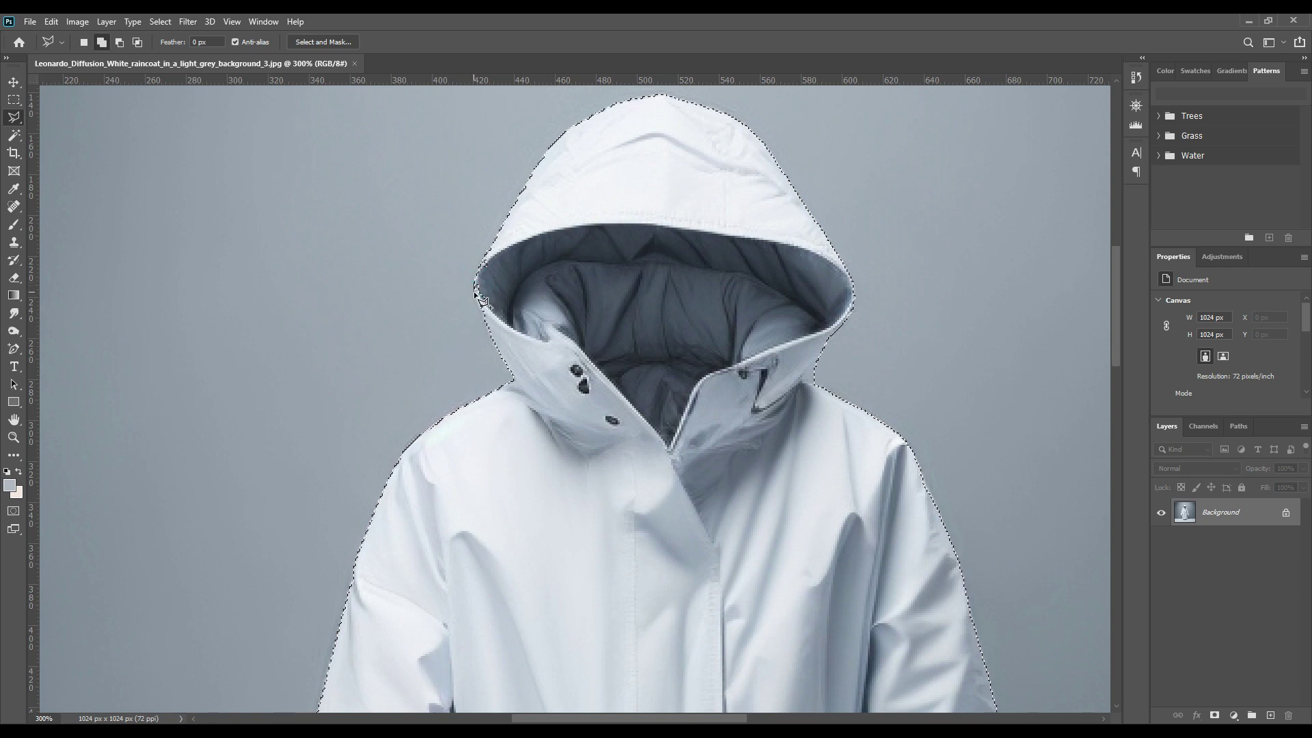
left_click(477, 297)
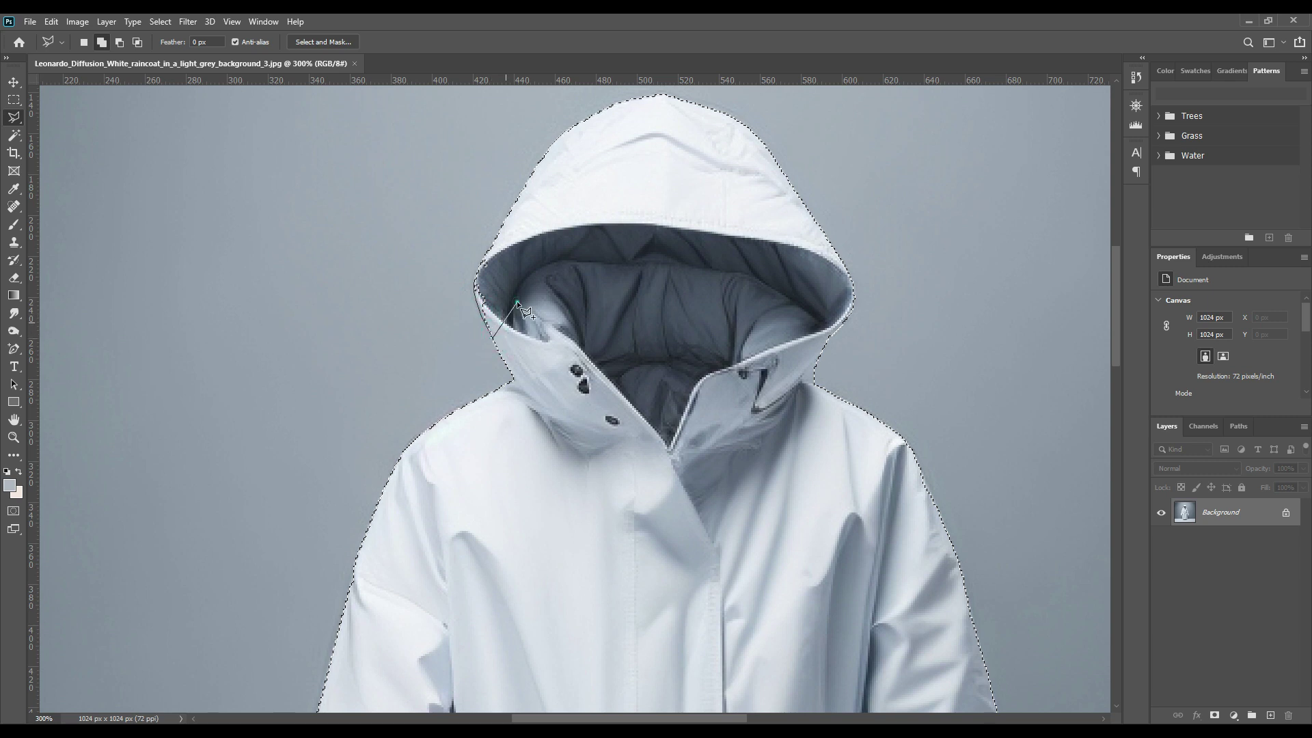
left_click(515, 269)
left_click(498, 250)
left_click(488, 257)
left_click(478, 272)
Step: Subtract the floor area below the coat's left hem corner from the selection with the Polygonal Lasso
left_click_drag(685, 526, 695, 246)
left_click_drag(708, 389, 741, 353)
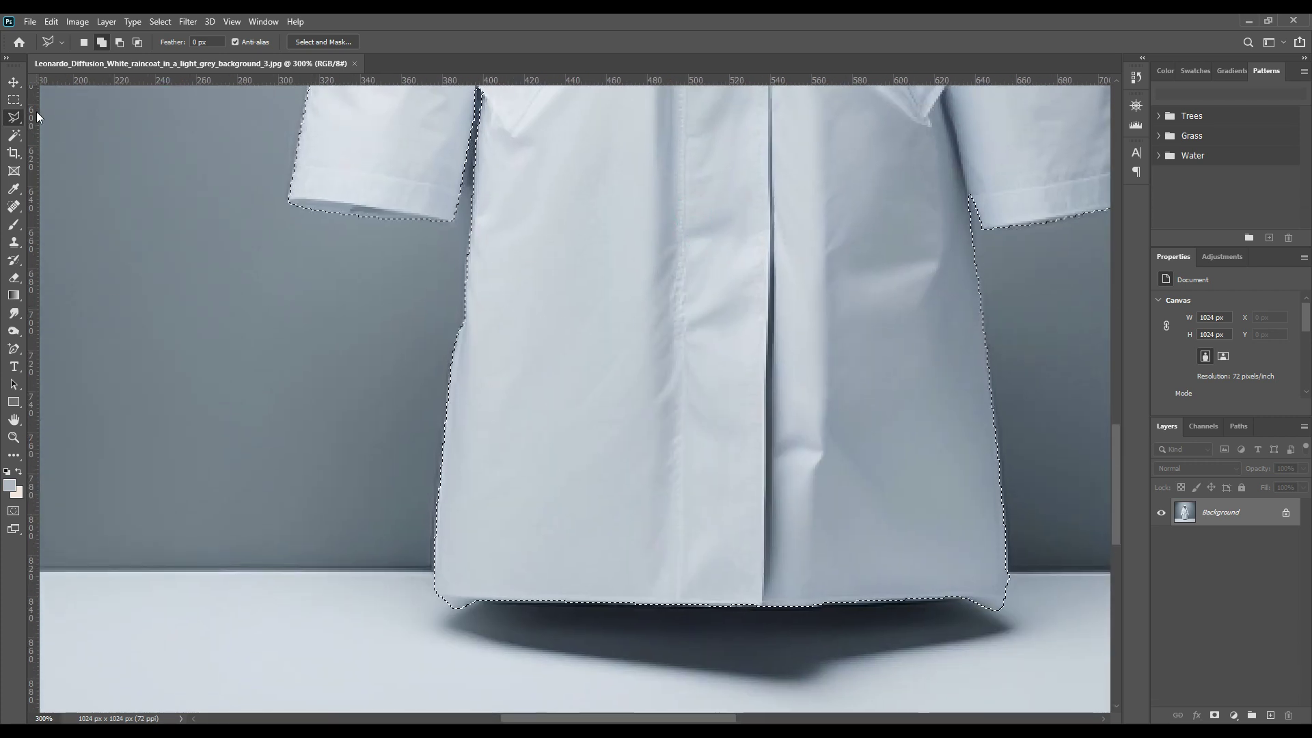
key("alt")
left_click(423, 596)
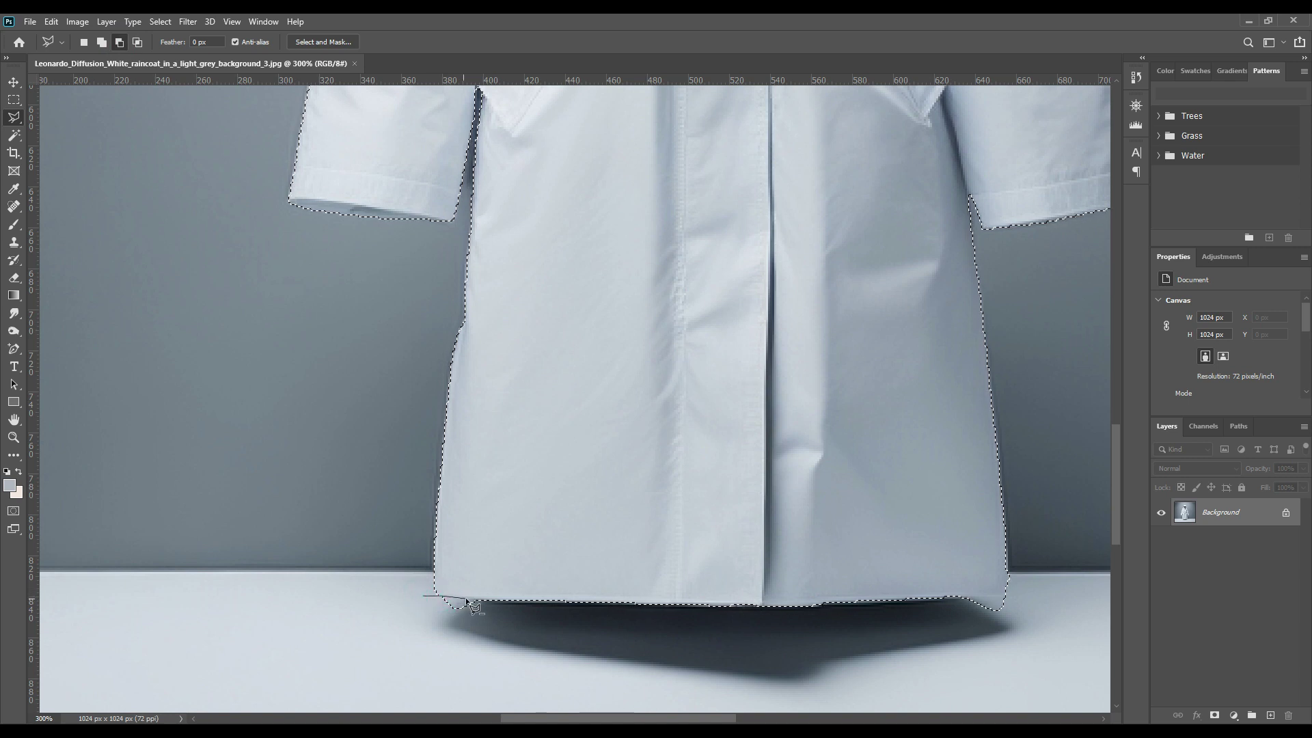
left_click(473, 599)
left_click(501, 602)
double_click(381, 625)
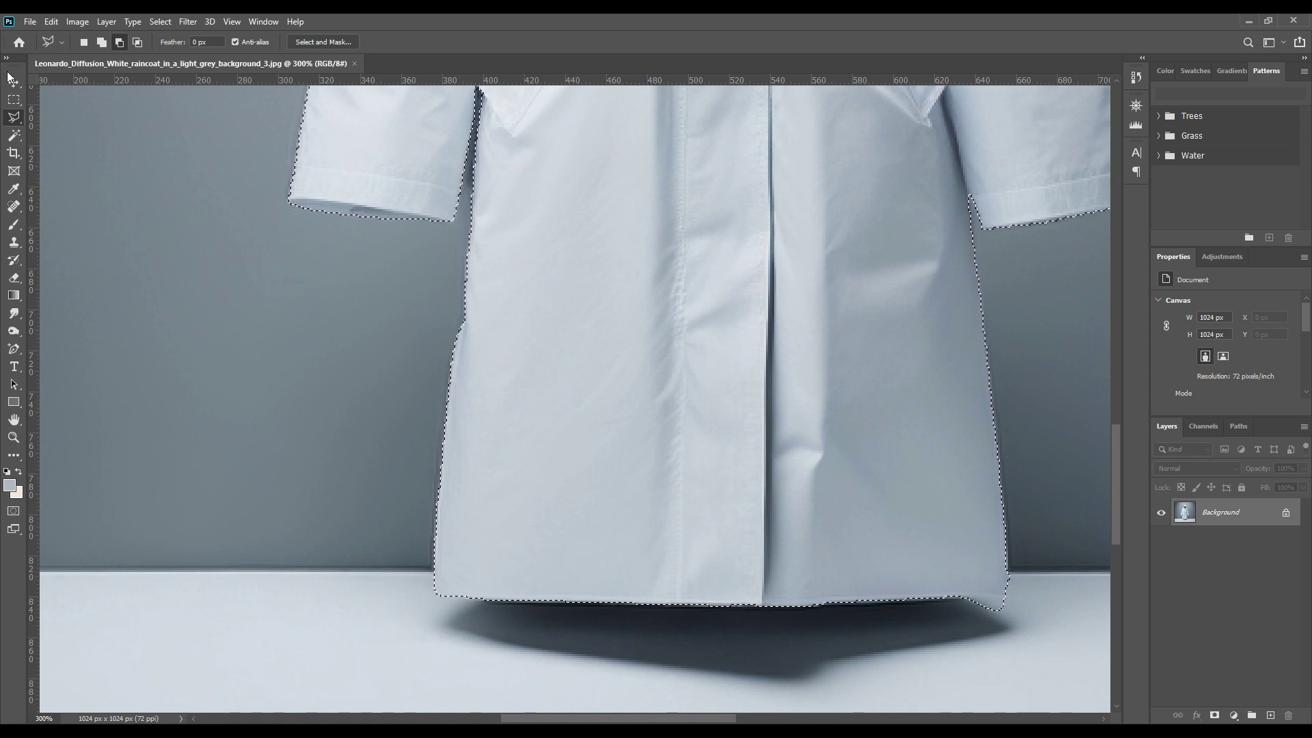
Step: Add the missed strip along the left and middle parts of the coat's bottom hem to the selection
left_click(101, 43)
left_click(611, 605)
left_click(651, 606)
left_click(711, 606)
left_click(770, 607)
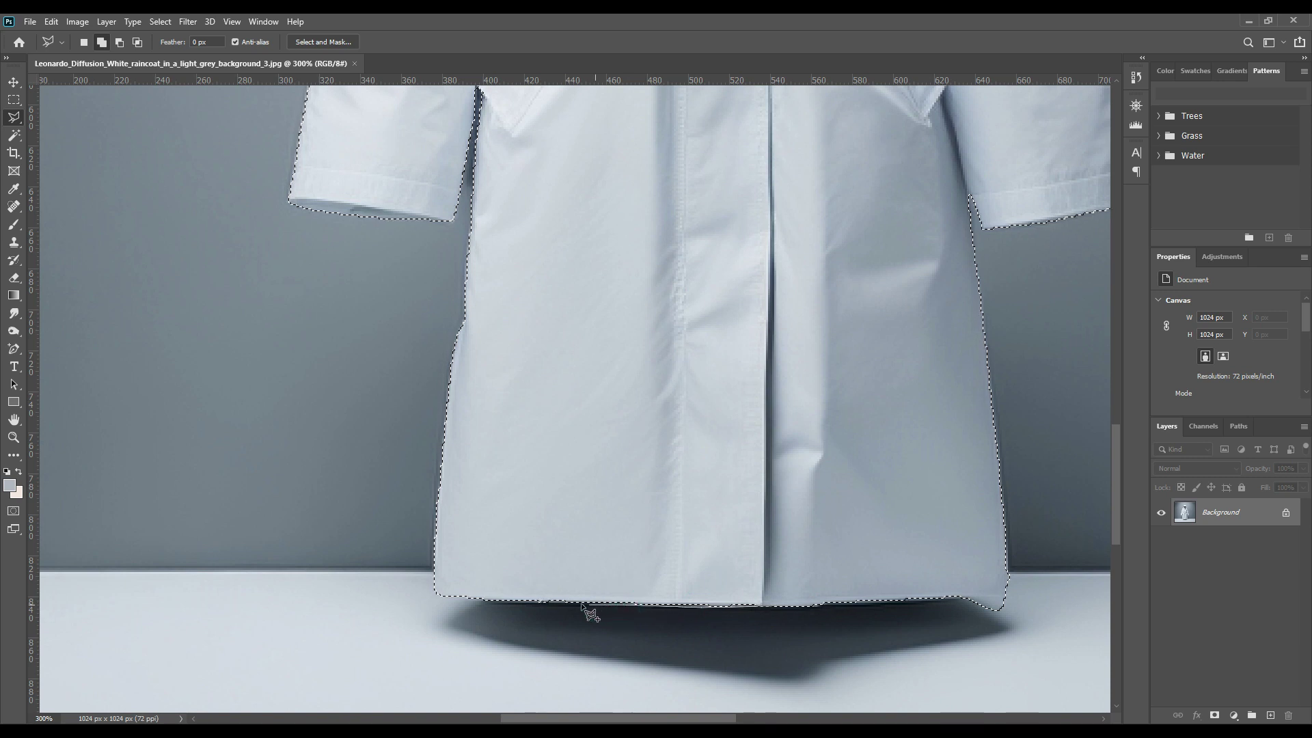
left_click(547, 604)
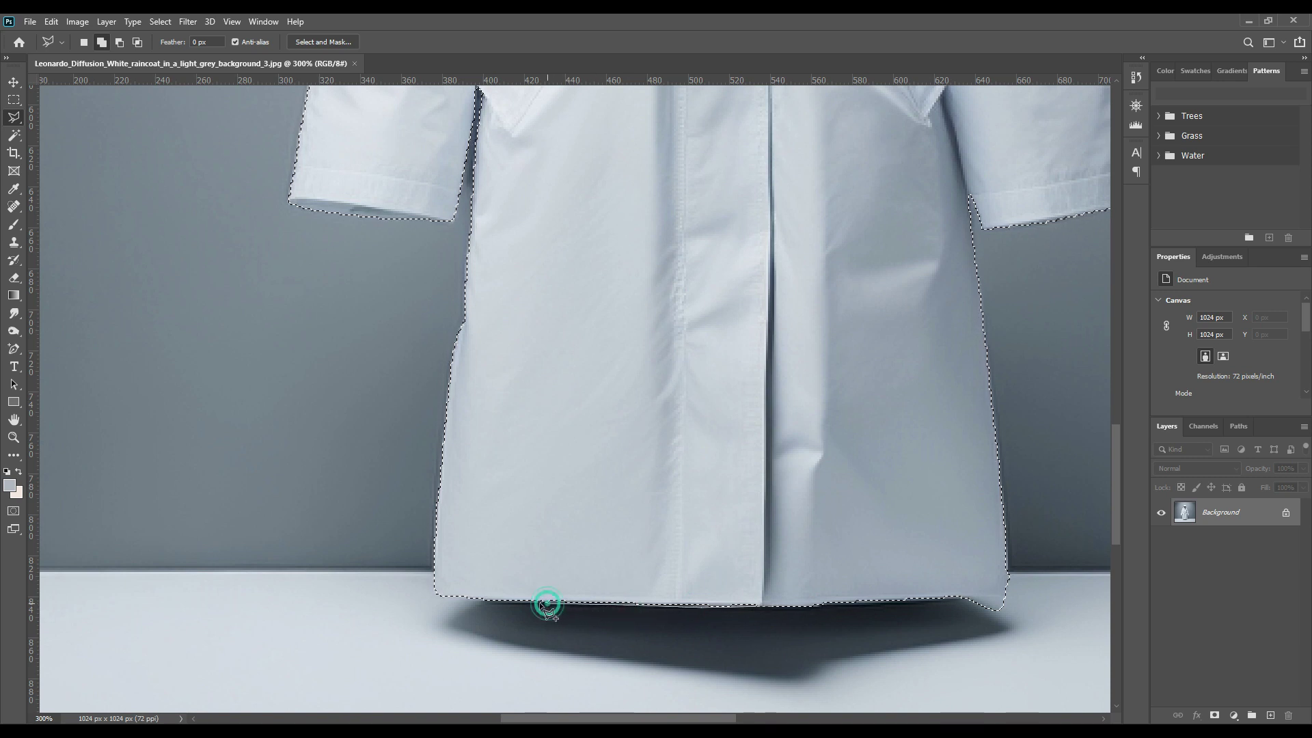
left_click(498, 601)
left_click(542, 577)
left_click(786, 578)
left_click(836, 591)
left_click(813, 606)
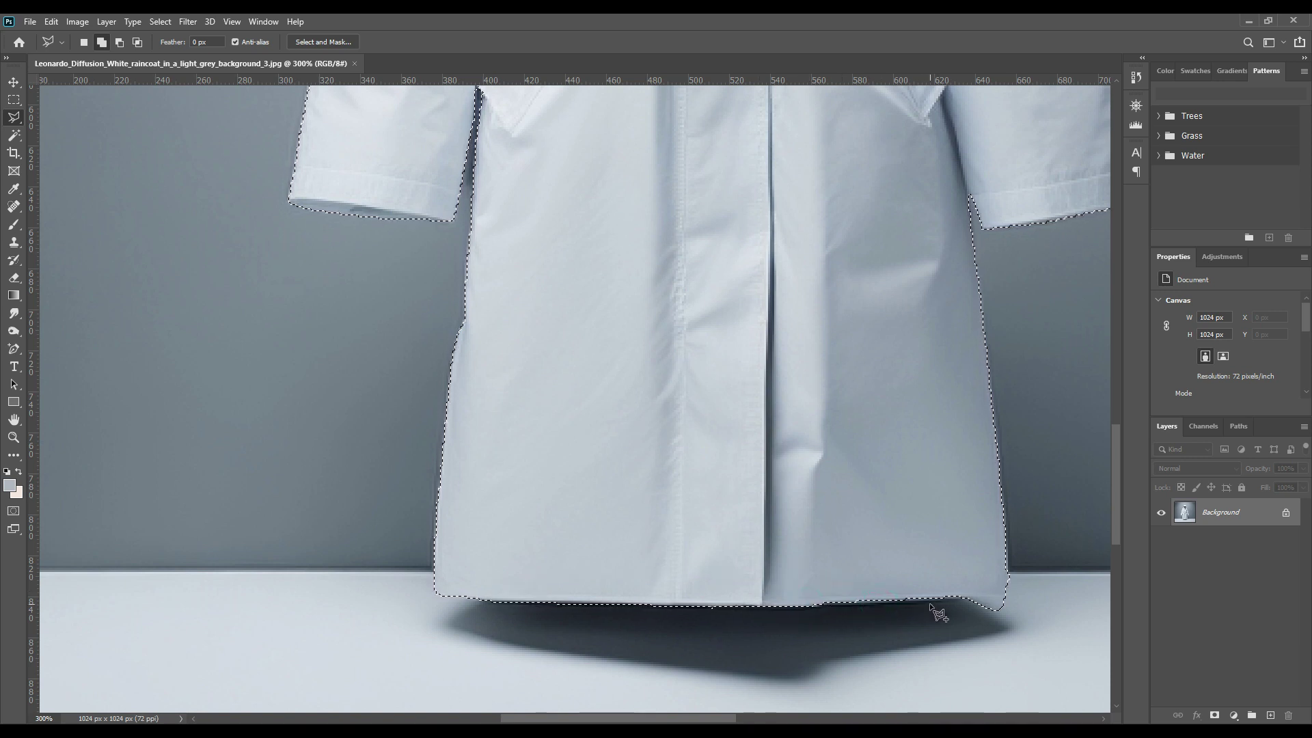
Step: Add the missed strip along the right part of the coat's bottom hem to the selection
left_click(870, 607)
left_click(798, 603)
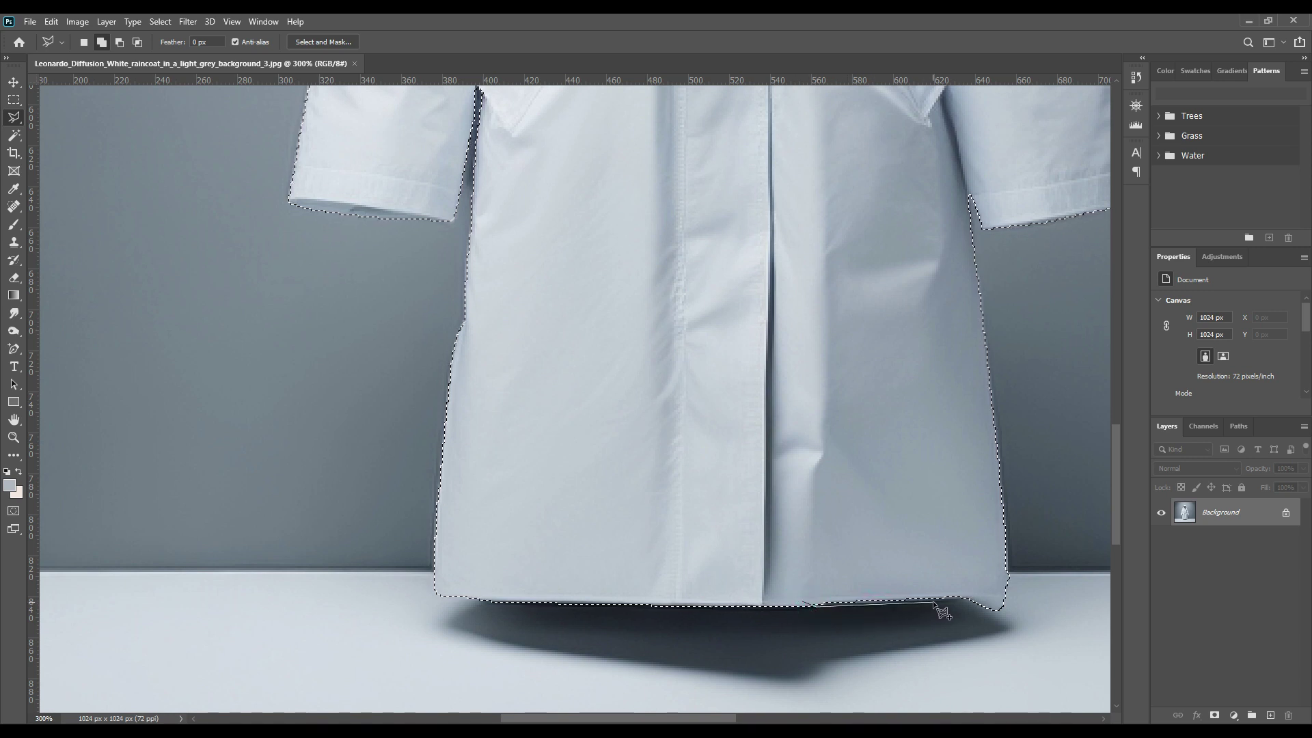
left_click(975, 599)
double_click(962, 559)
Step: Subtract the excess floor area below the coat's right hem corner from the selection
left_click(119, 42)
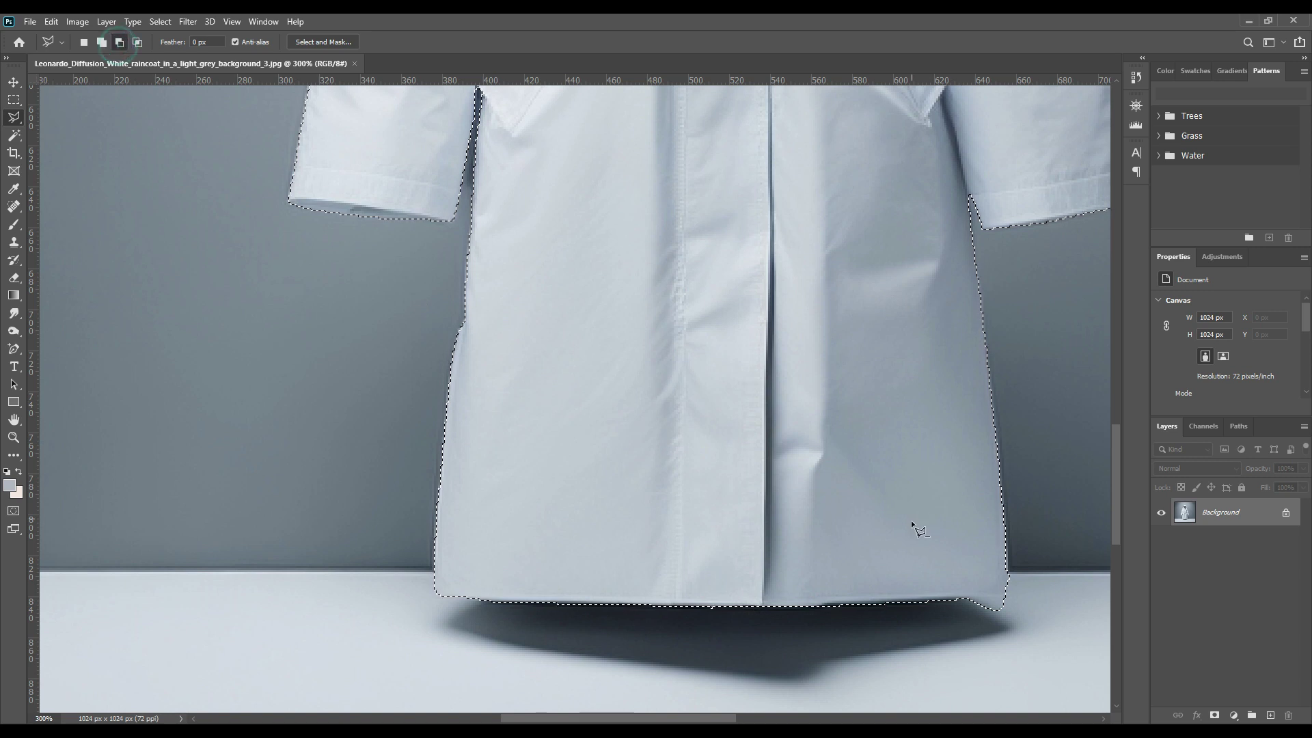
left_click(968, 600)
left_click(1017, 593)
left_click(953, 613)
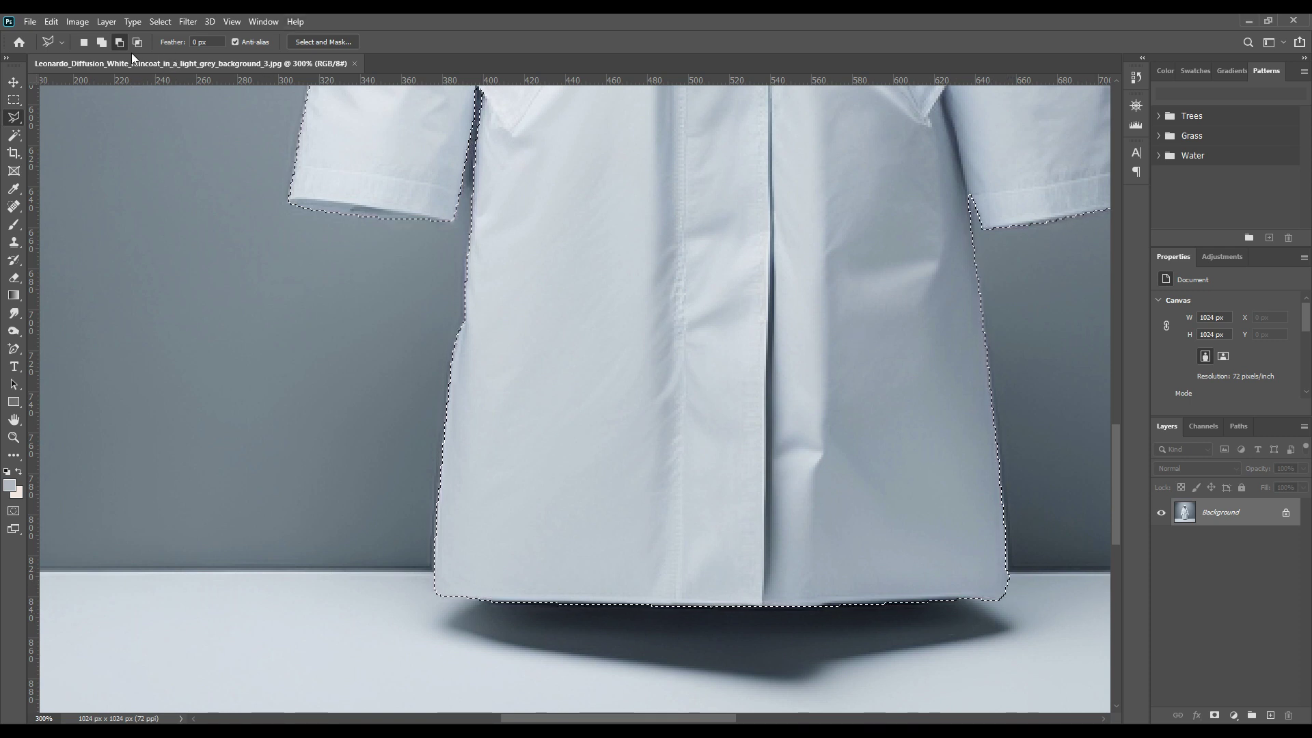
Step: Add the missed strip along the coat's lower right side edge, down to the hem corner, to the selection
left_click(102, 41)
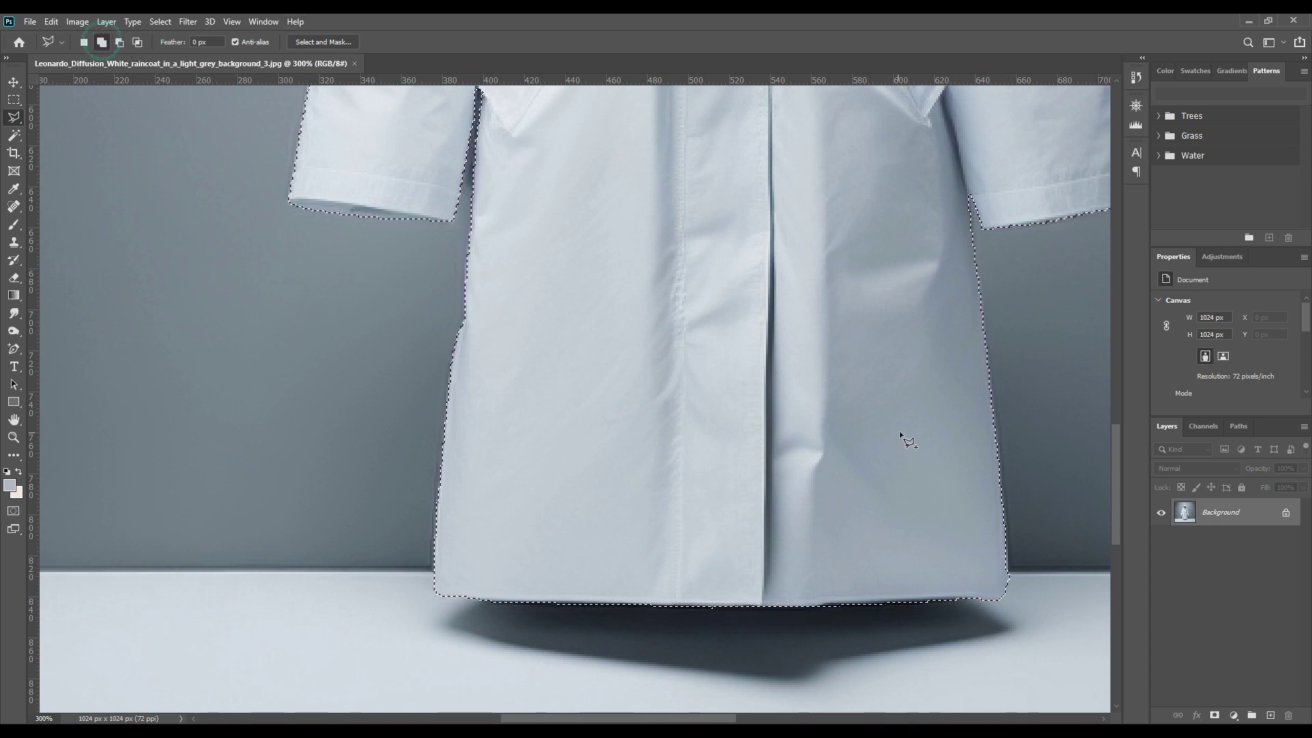
left_click(998, 436)
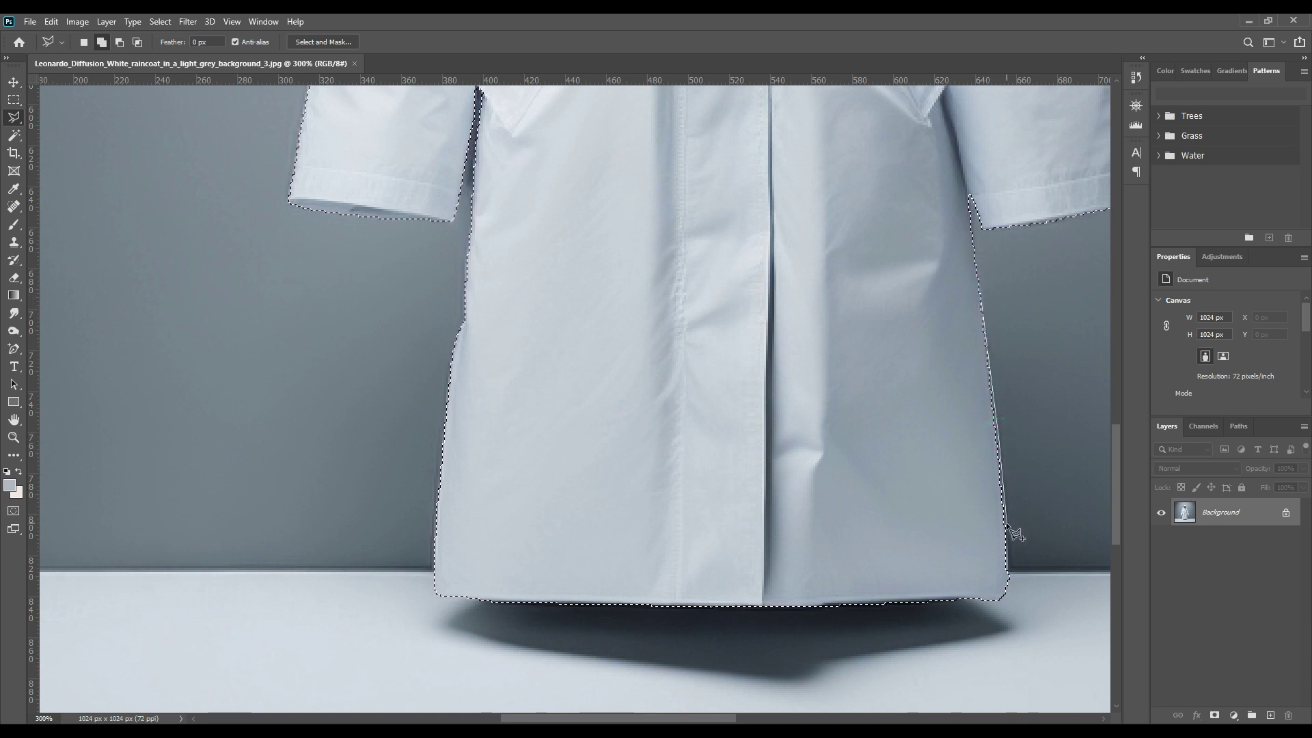
left_click(1009, 581)
double_click(879, 290)
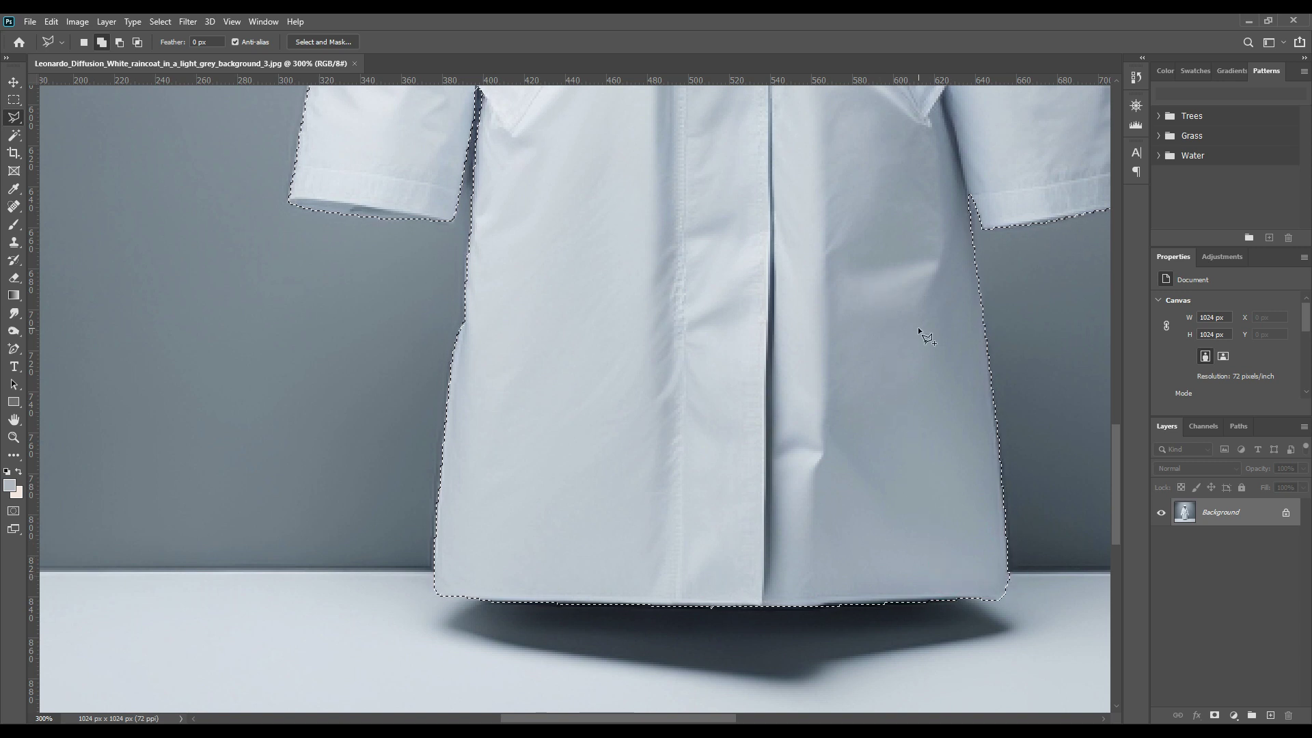
Step: Copy the selected raincoat onto its own layer and hide the Background layer
left_click_drag(718, 176, 686, 343)
left_click_drag(657, 239, 653, 418)
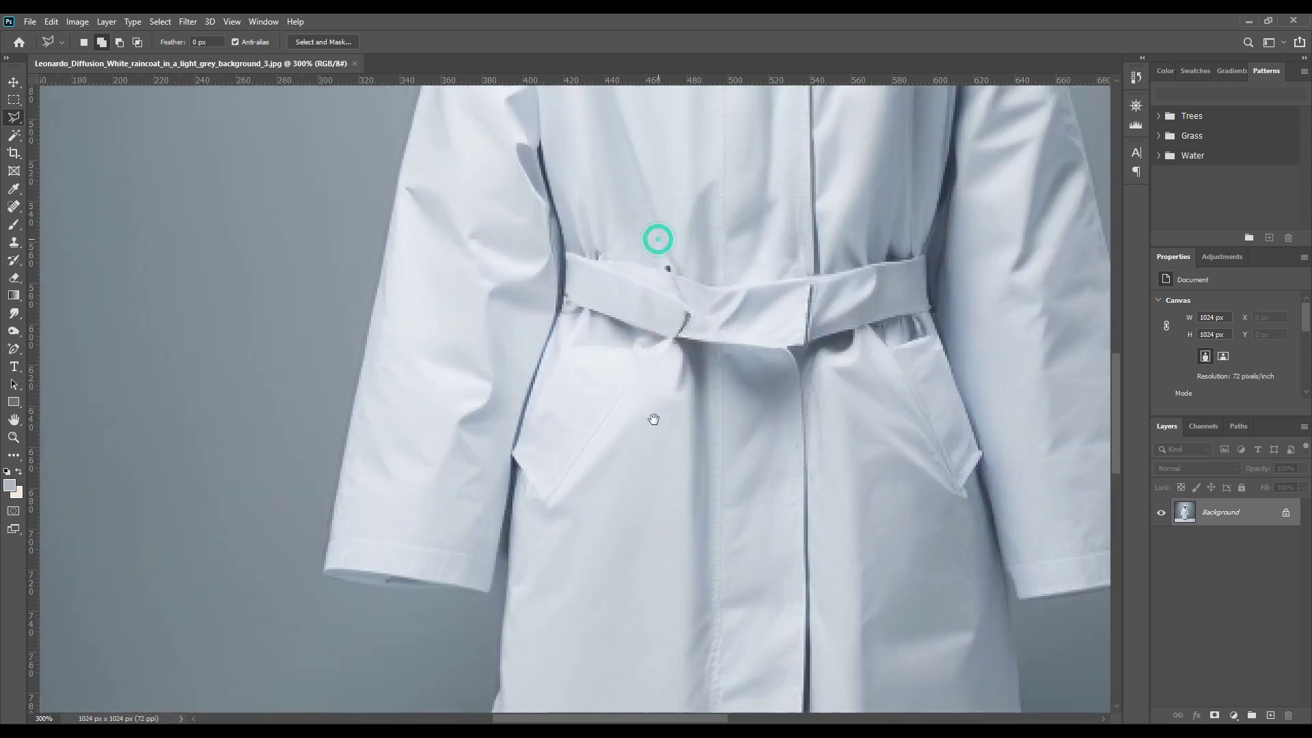
left_click_drag(716, 184, 730, 404)
left_click_drag(725, 103, 699, 432)
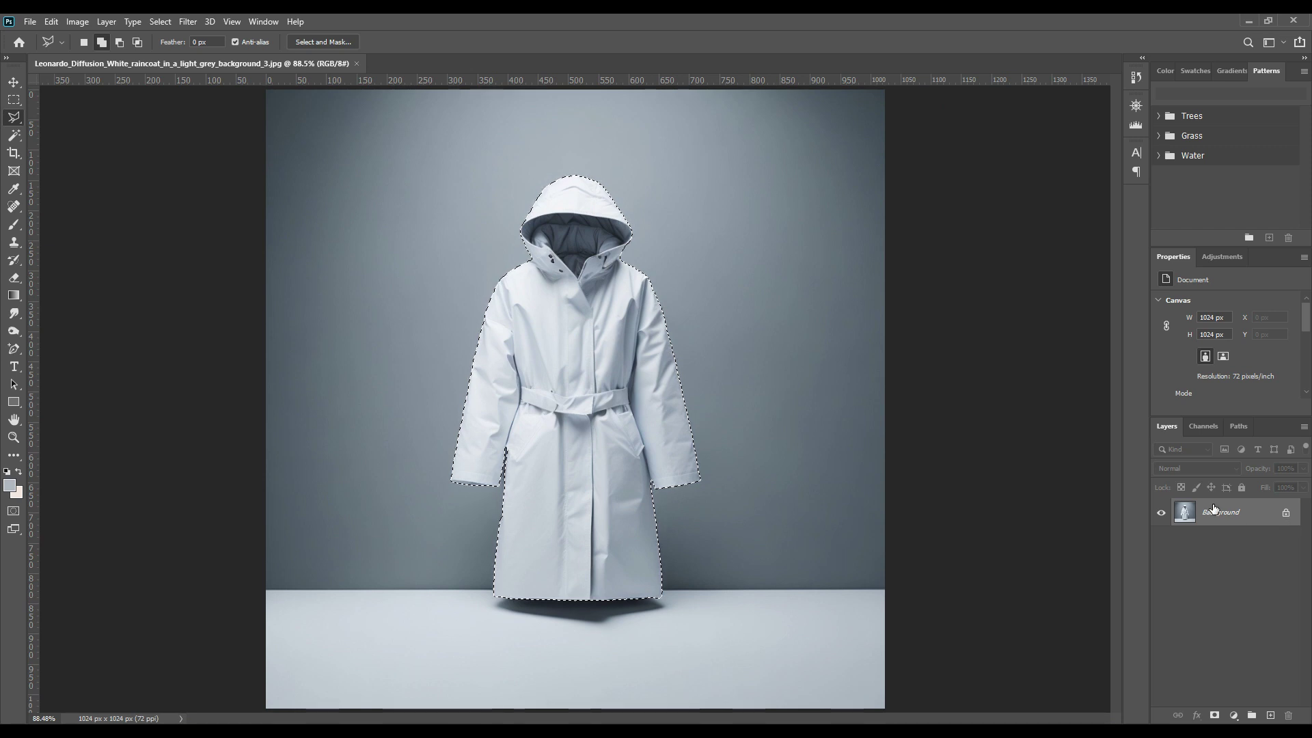
key("ctrl+j")
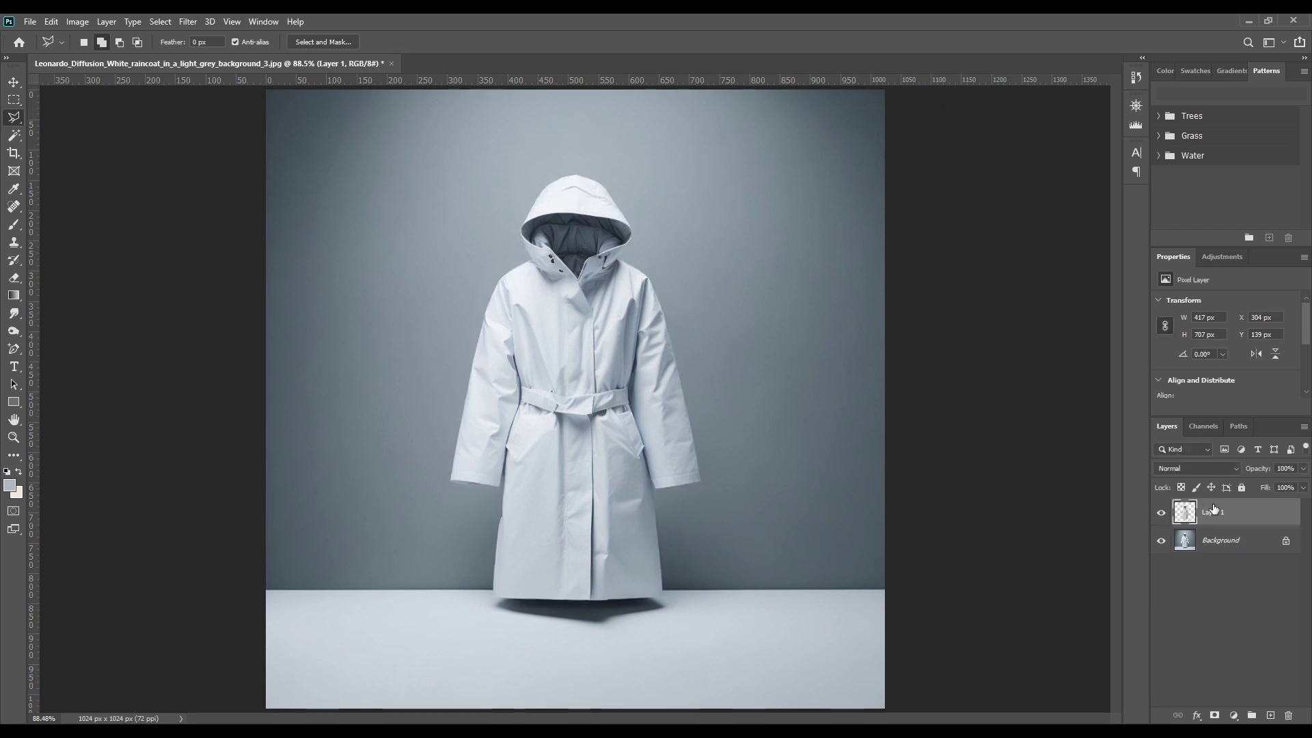
left_click(1162, 541)
Step: Outline the hood opening with a Pen tool shape, from the collar's V up its left edge, across the top and down the right side
key("ctrl+plus")
key("ctrl+plus")
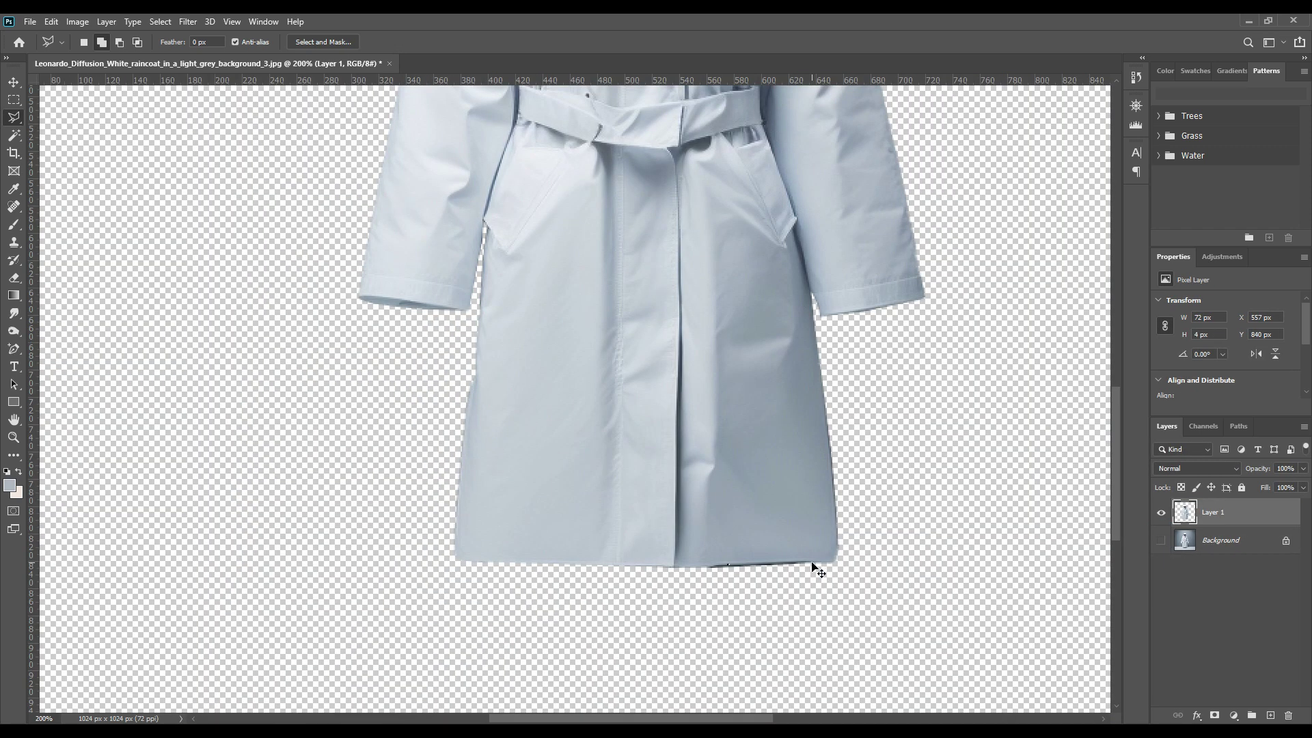
left_click_drag(668, 379, 665, 586)
left_click_drag(629, 454, 655, 581)
left_click_drag(624, 376, 613, 477)
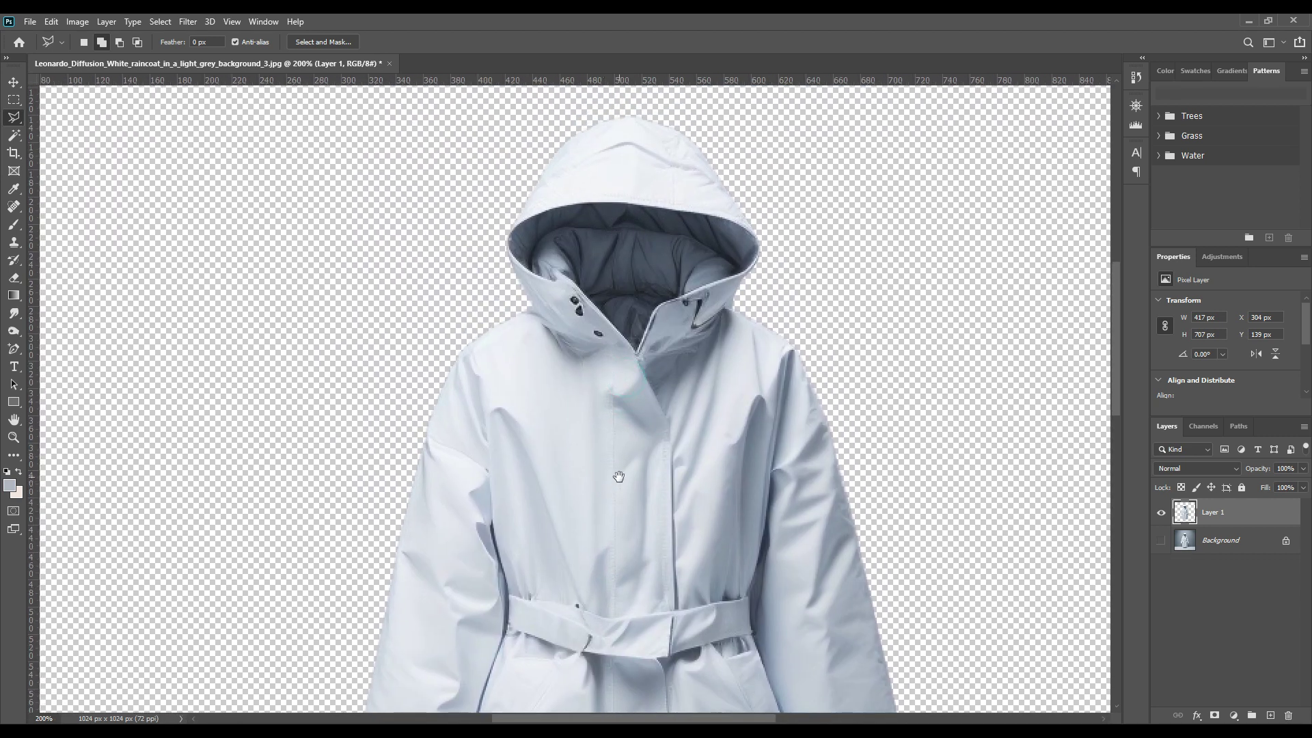
left_click(14, 348)
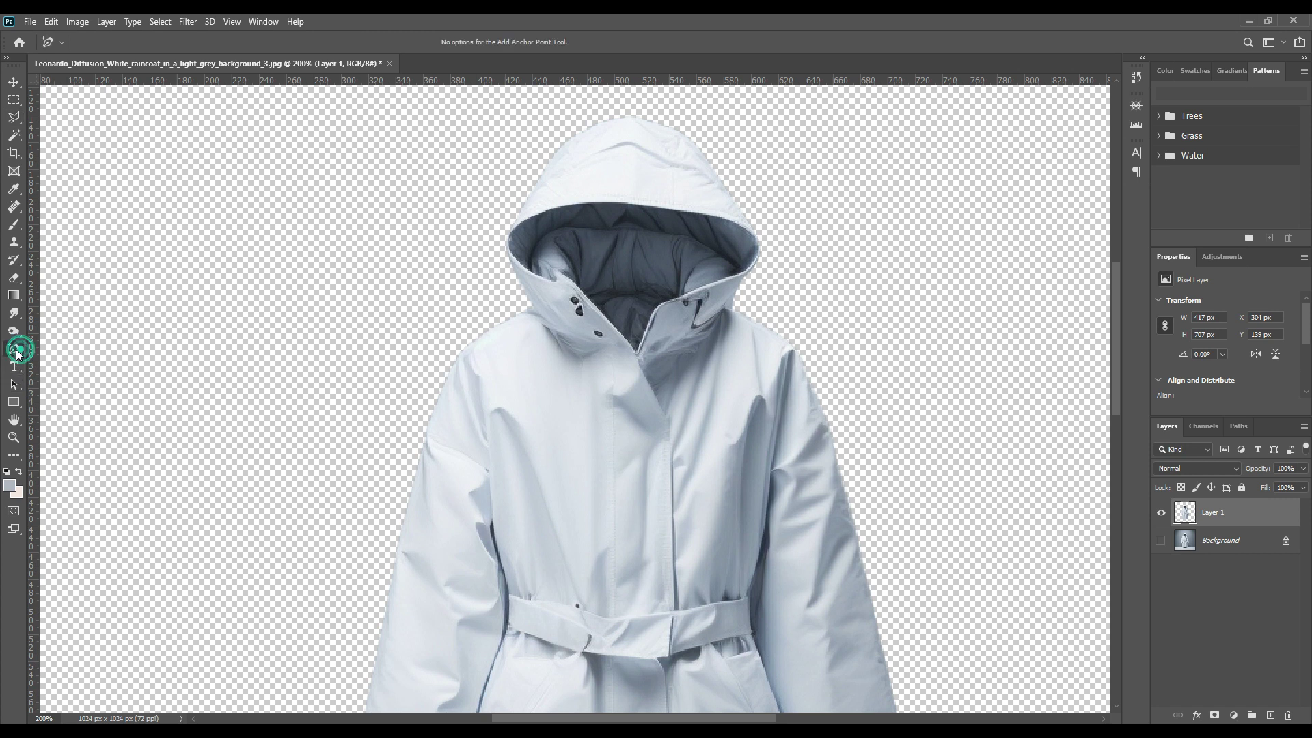
left_click(52, 347)
left_click(635, 350)
left_click_drag(574, 287, 558, 278)
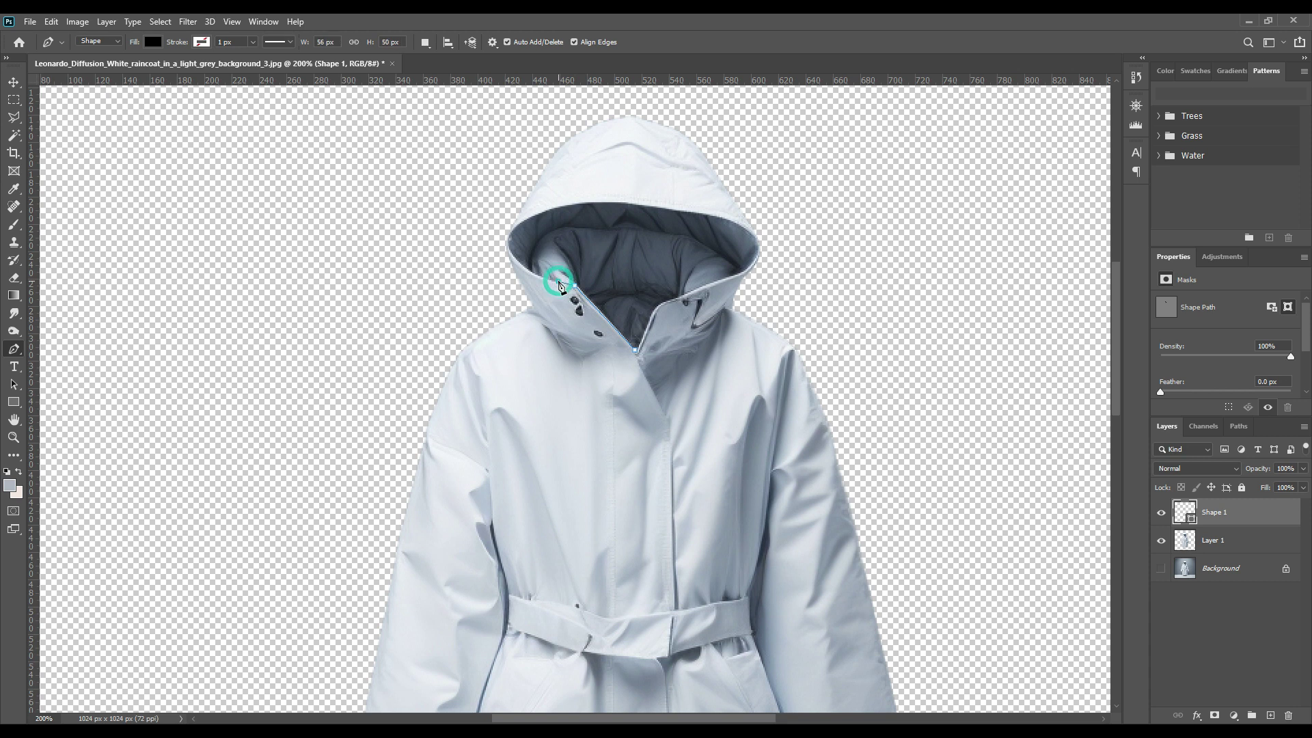
left_click(535, 217)
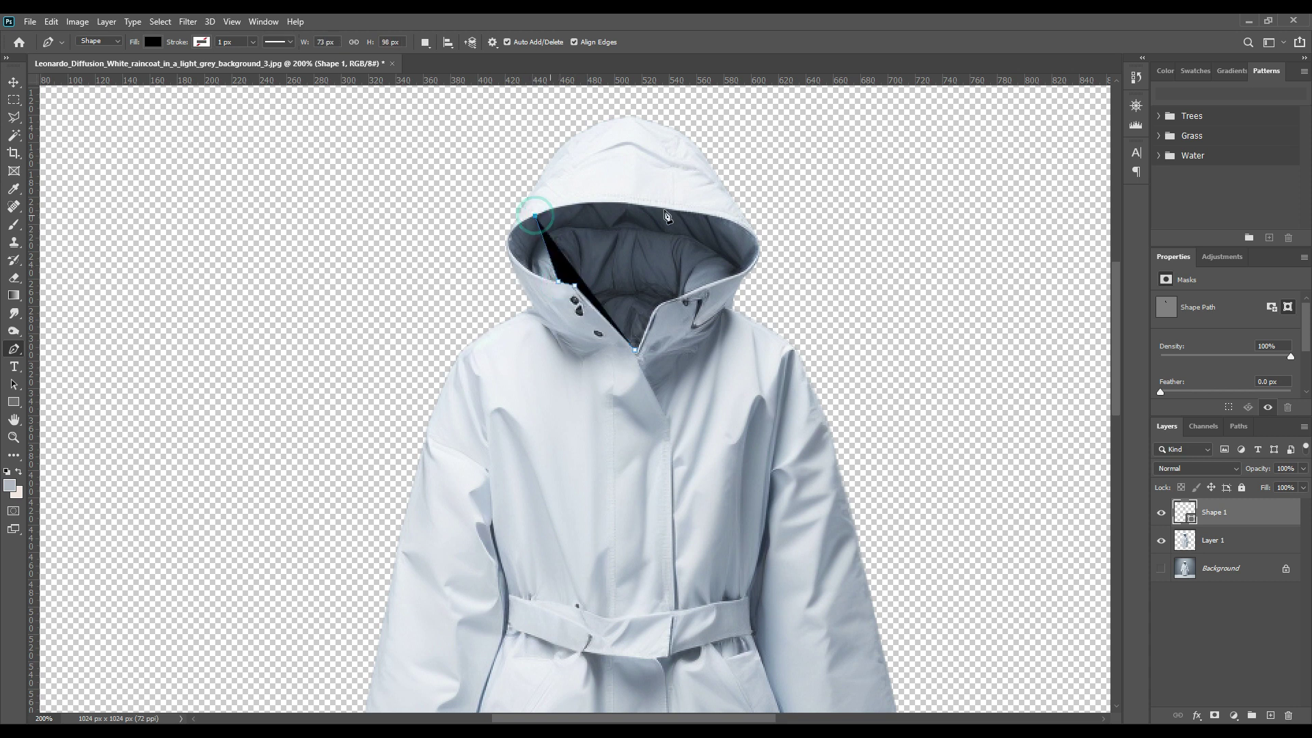
left_click(733, 222)
left_click(737, 274)
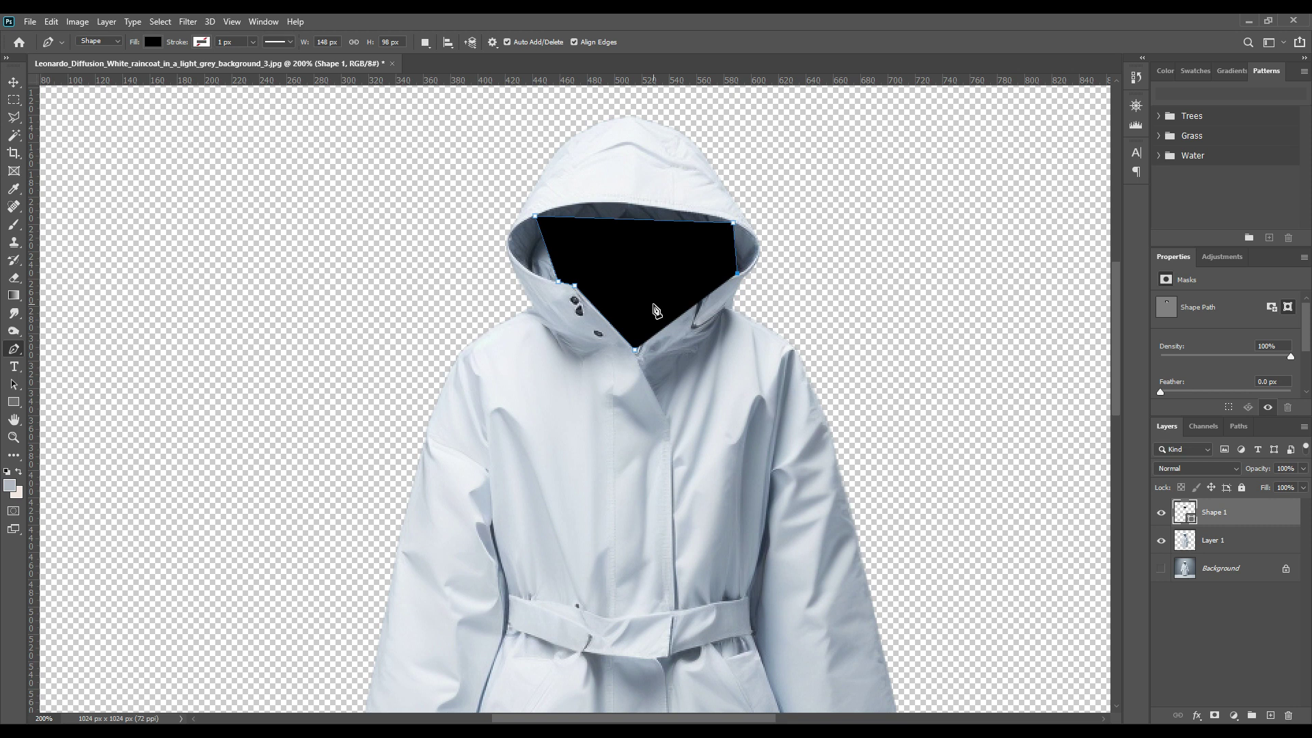
Step: Set the hood shape's opacity to 0% and close its outline along the right collar edge to the V point
key("0")
key("0")
left_click(671, 301)
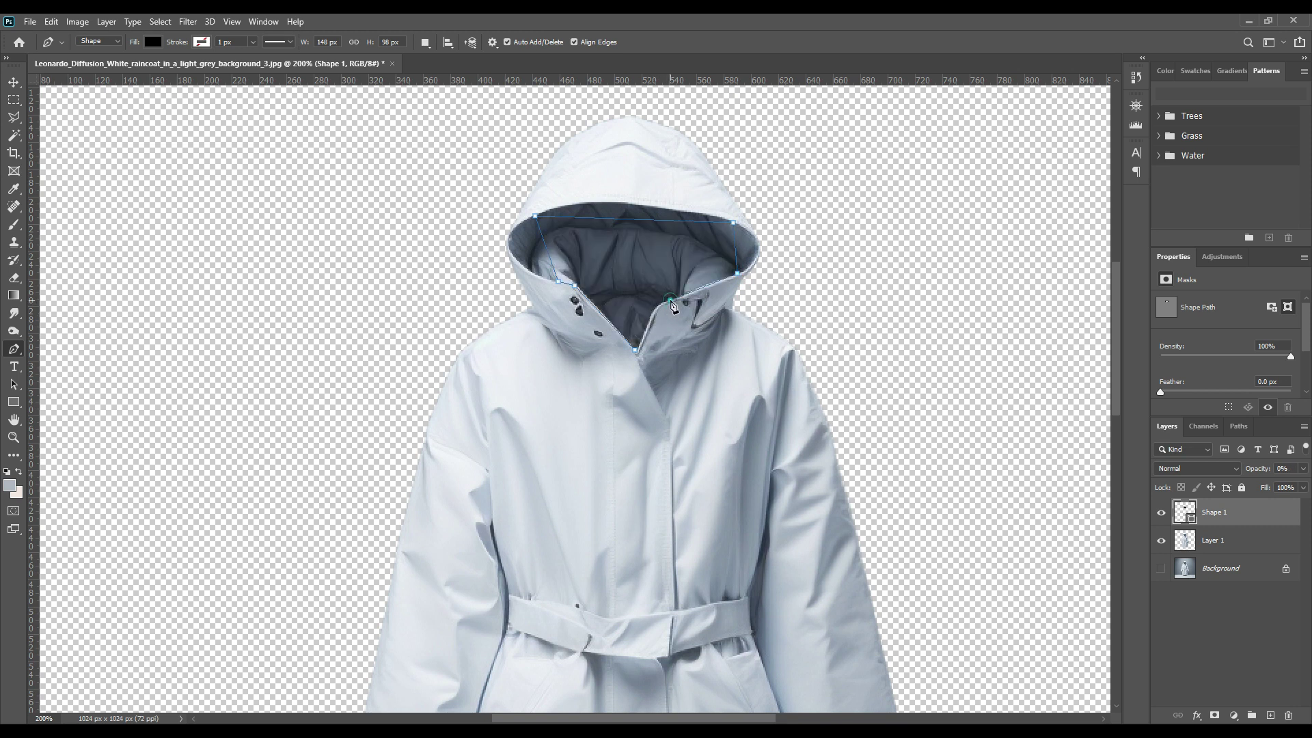
left_click(649, 317)
left_click(636, 349)
Step: Add anchor points along the left side of the hood shape and bend it to follow the hood's inner edge
right_click(18, 356)
left_click(61, 387)
left_click(636, 351)
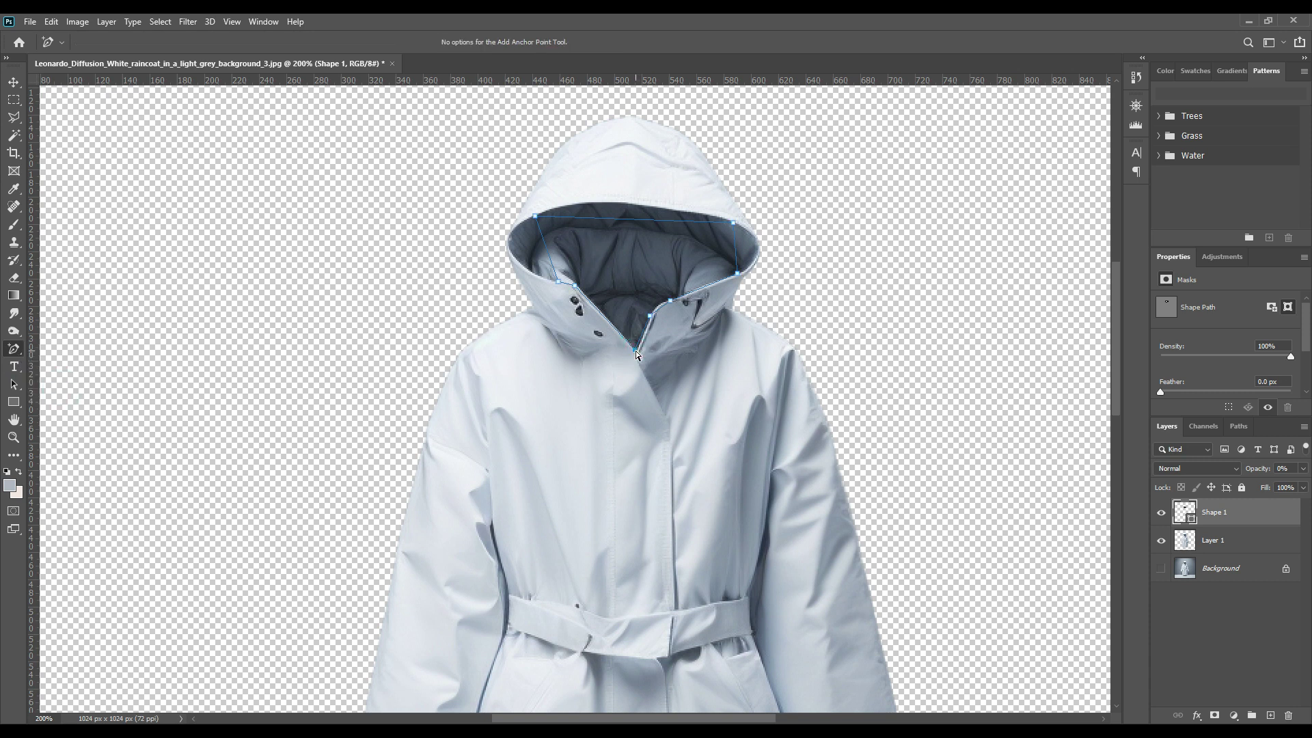
left_click(602, 313)
left_click_drag(547, 250, 510, 251)
left_click(537, 276)
Step: Add anchor points along the top and right sides of the hood shape and fit the outline to the hood and collar edges
left_click_drag(624, 220, 613, 205)
left_click(699, 213)
mouse_move(736, 247)
left_mouse_down()
mouse_move(759, 245)
mouse_move(757, 258)
left_mouse_up()
left_click(699, 293)
left_click(648, 329)
left_click(582, 292)
left_click(670, 211)
Step: Load the Shape 1 outline as a selection, copy the hood lining from Layer 1 onto a new layer, and hide Shape 1
left_click(1193, 520, "ctrl")
left_click(1224, 545)
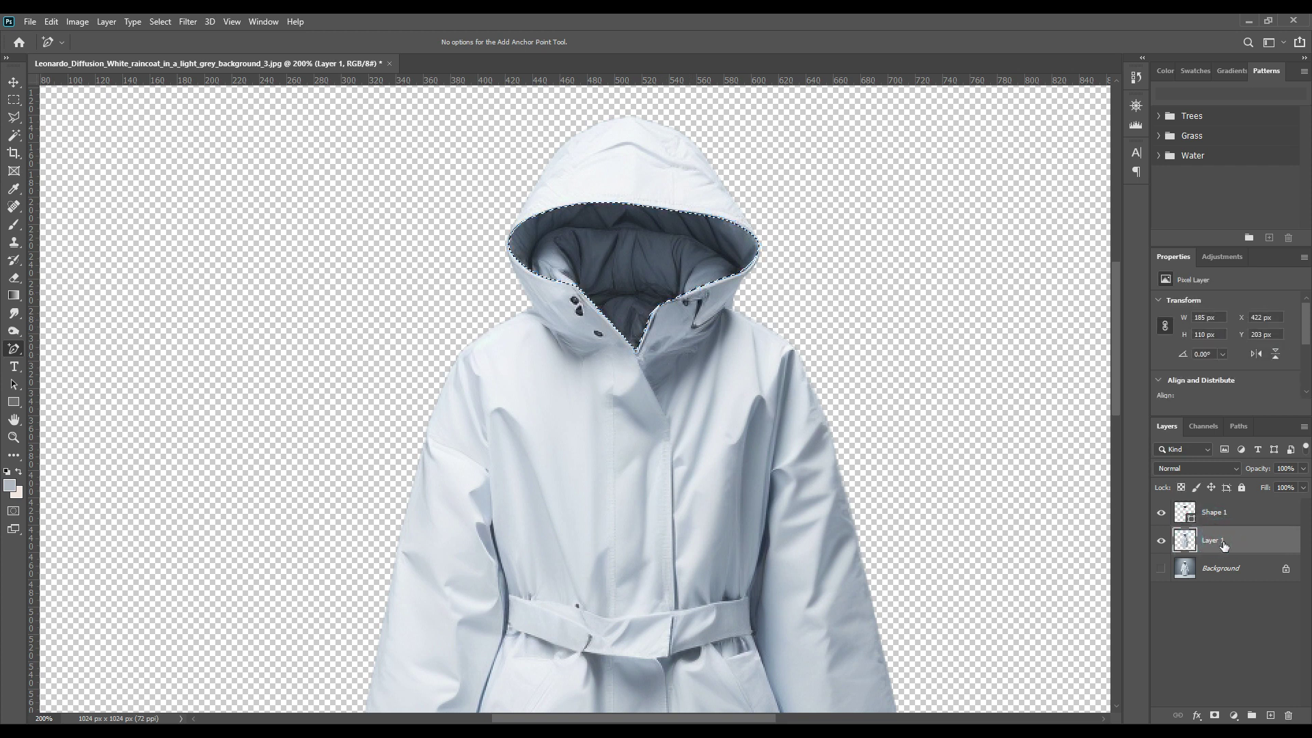
key("ctrl+j")
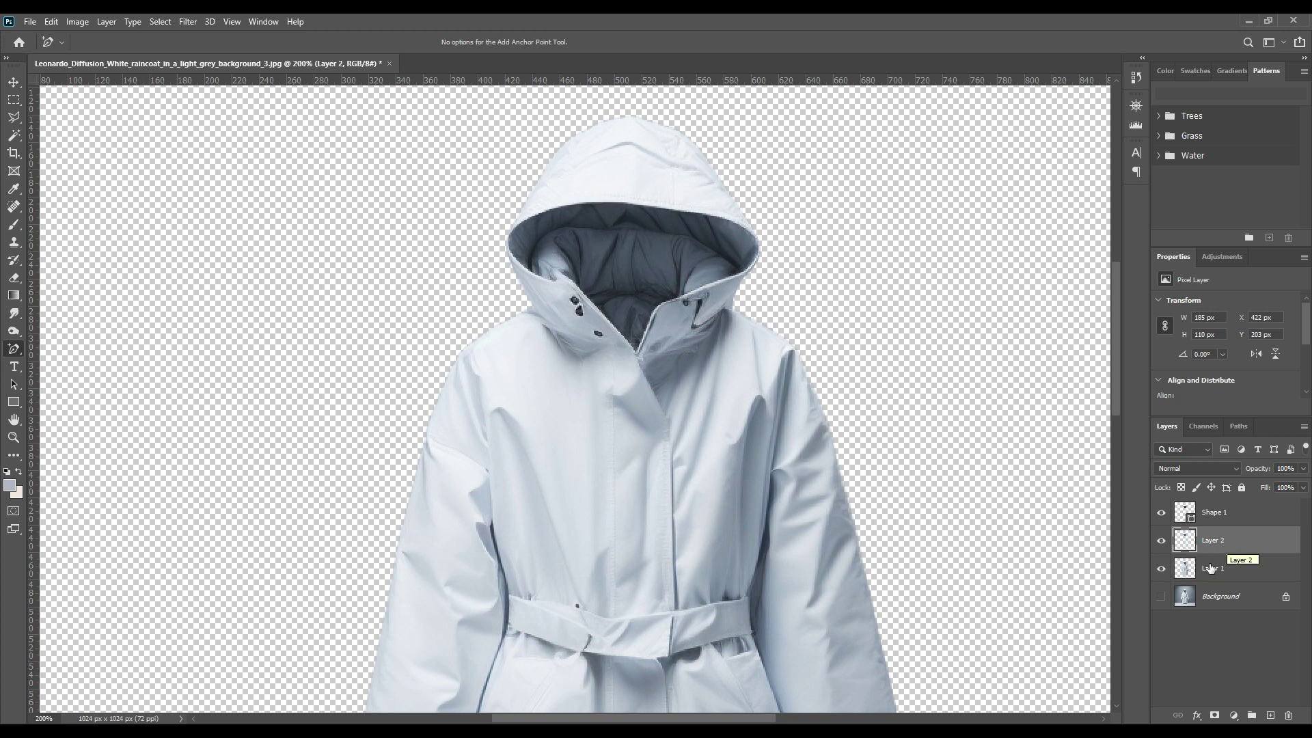
left_click(1161, 512)
left_click(1161, 568)
left_click(1161, 568)
Step: Outline the belt's upper edge from its left end to its right end with a new Pen tool shape
left_click_drag(776, 626, 868, 454)
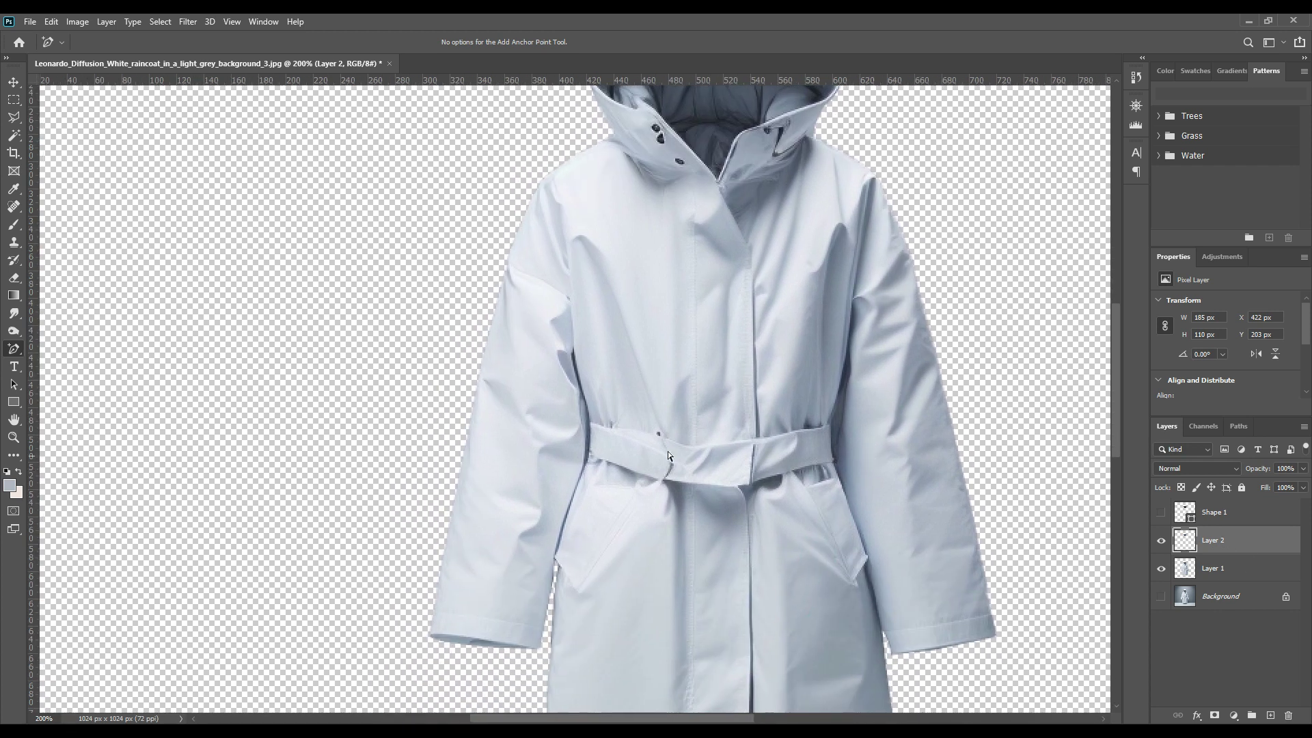
left_click(23, 352)
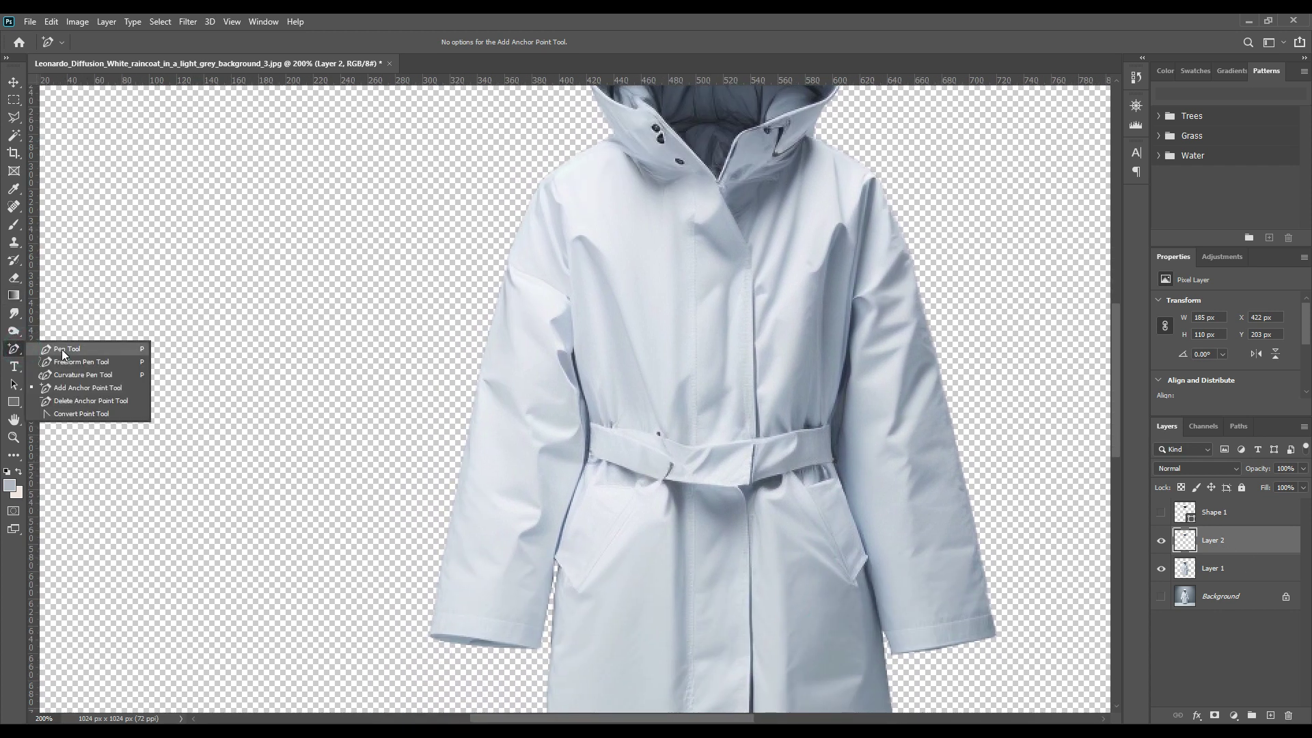
left_click(61, 349)
left_click(590, 423)
left_click(609, 428)
left_click(668, 440)
left_click(704, 447)
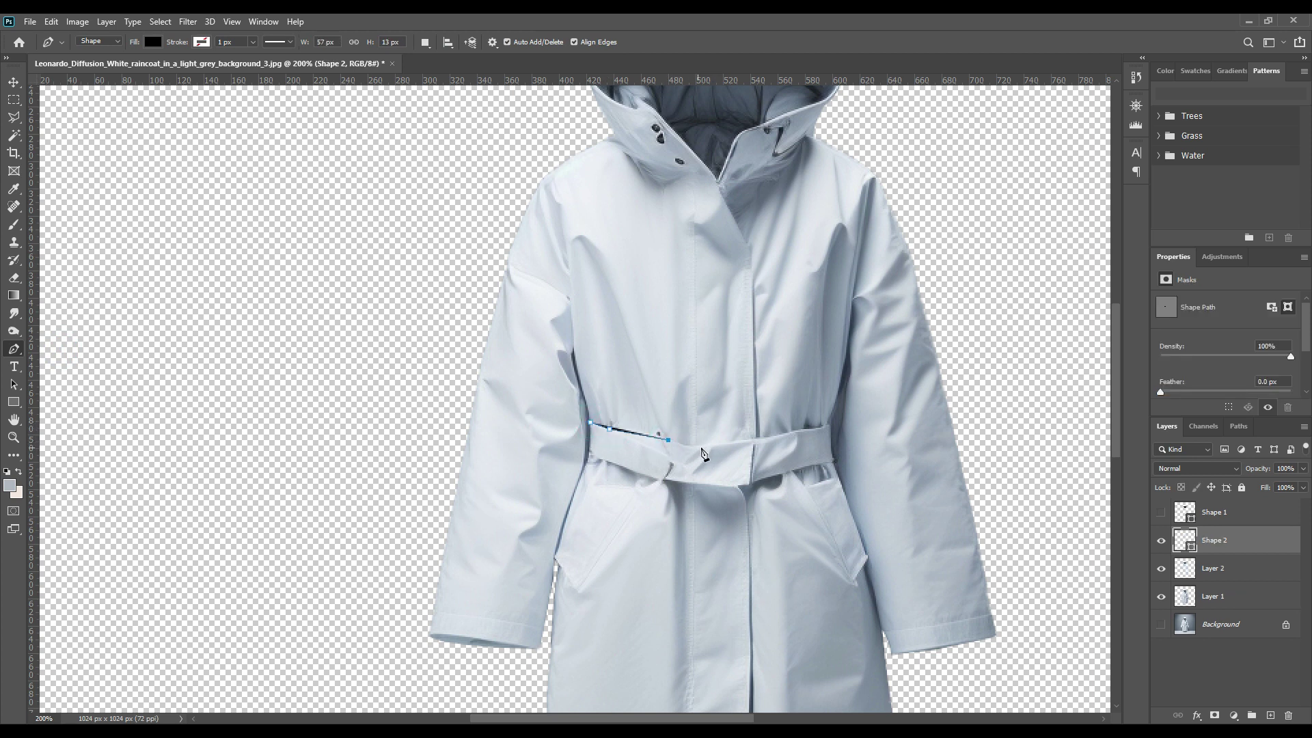
left_click(831, 426)
Step: Close the belt shape around its right end and lower edge, and set the shape's opacity to 0%
left_click(834, 462)
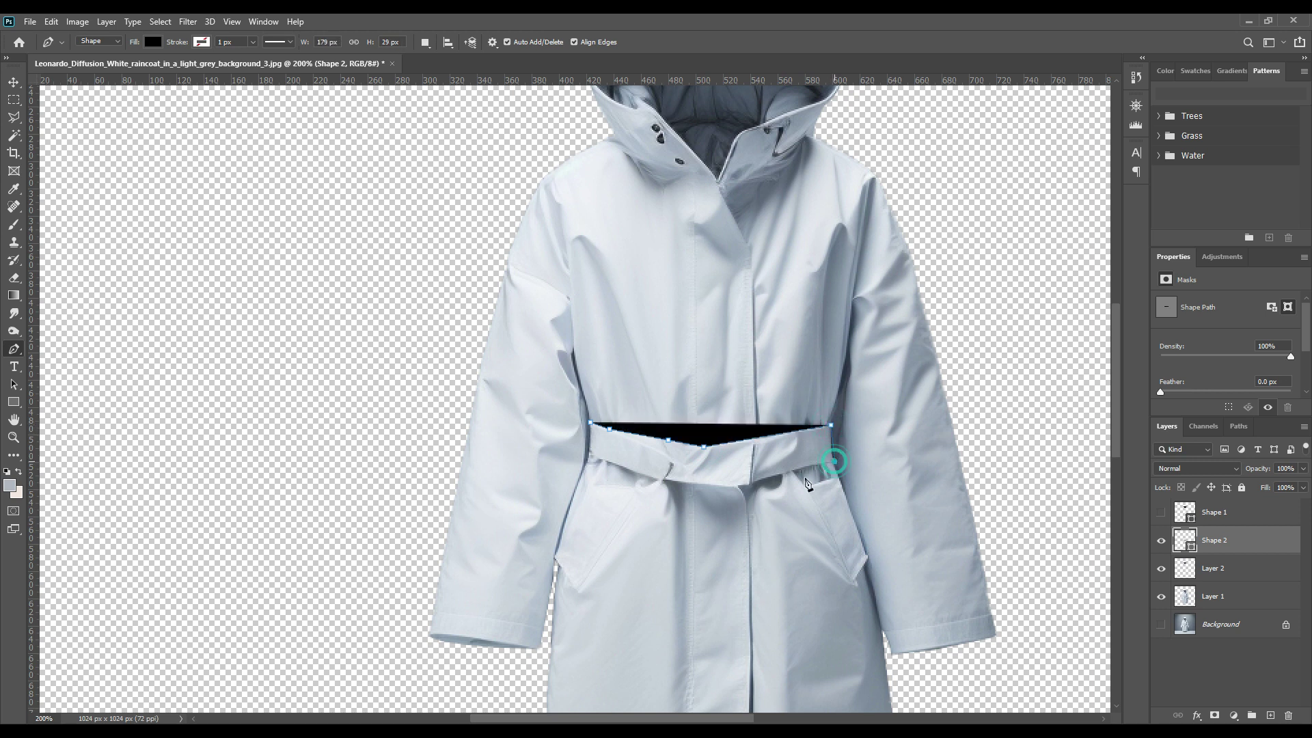
left_click(750, 482)
left_click(665, 480)
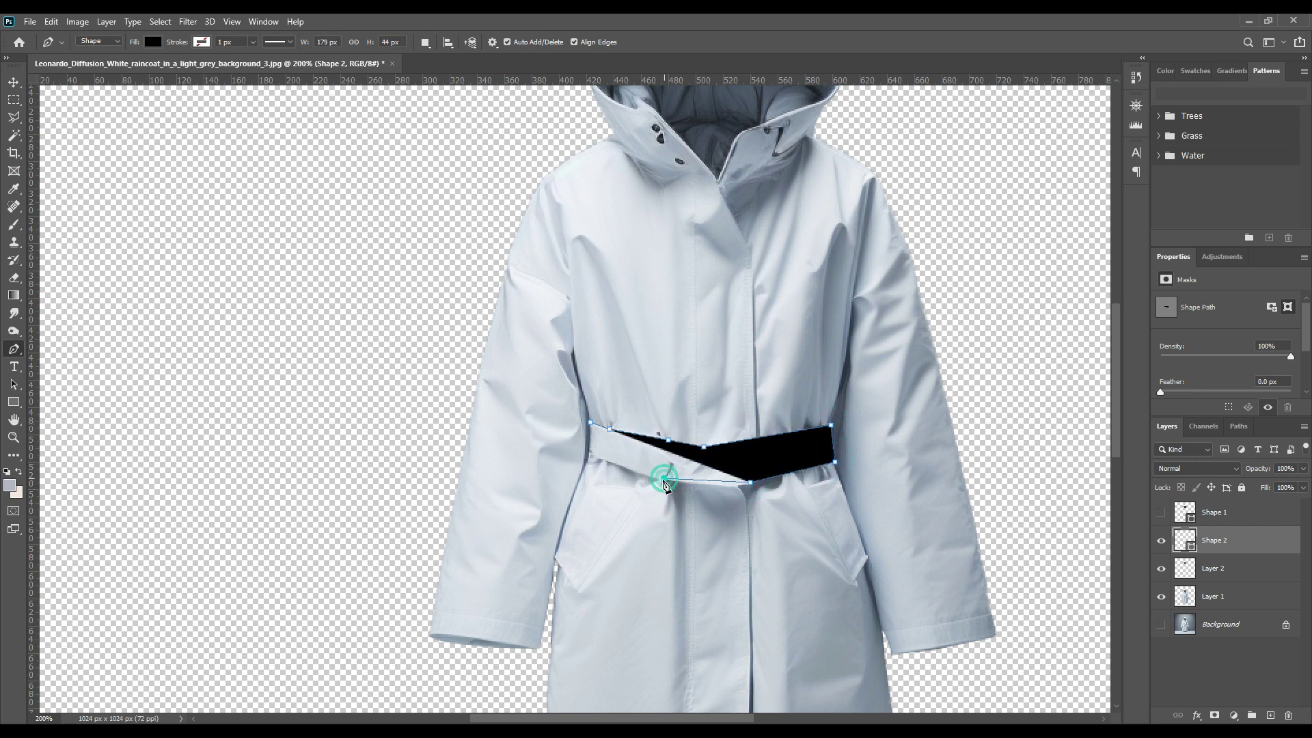
left_click(591, 453)
left_click(591, 423)
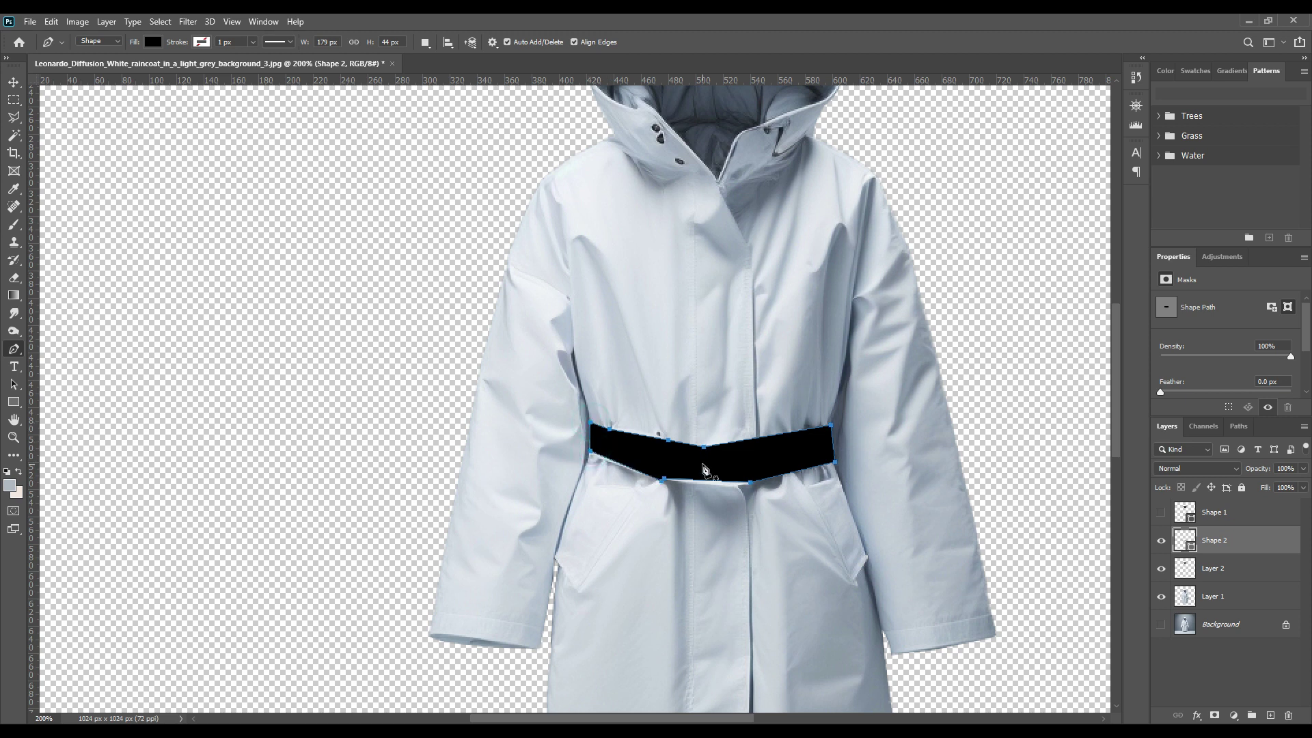
key("0")
key("0")
Step: Add anchor points along the belt shape's lower and upper edges and adjust them to follow the belt's contour
right_click(14, 348)
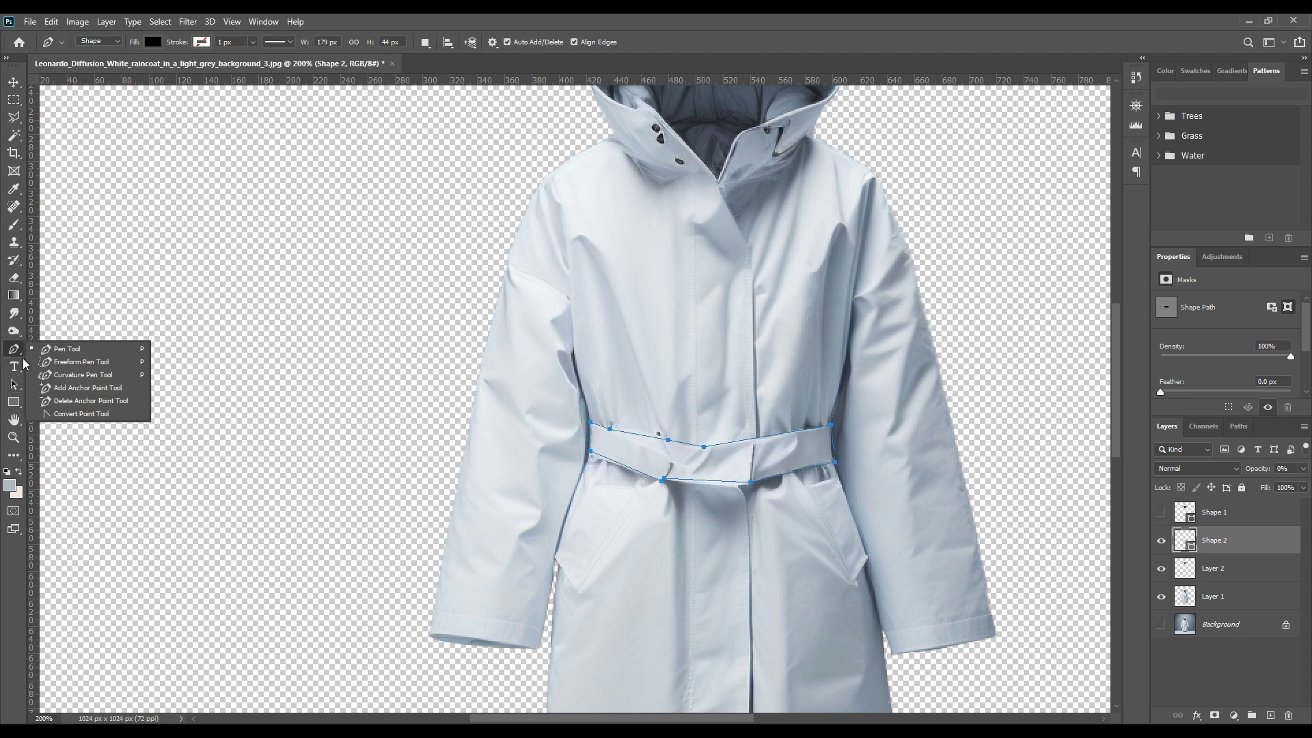
left_click(75, 387)
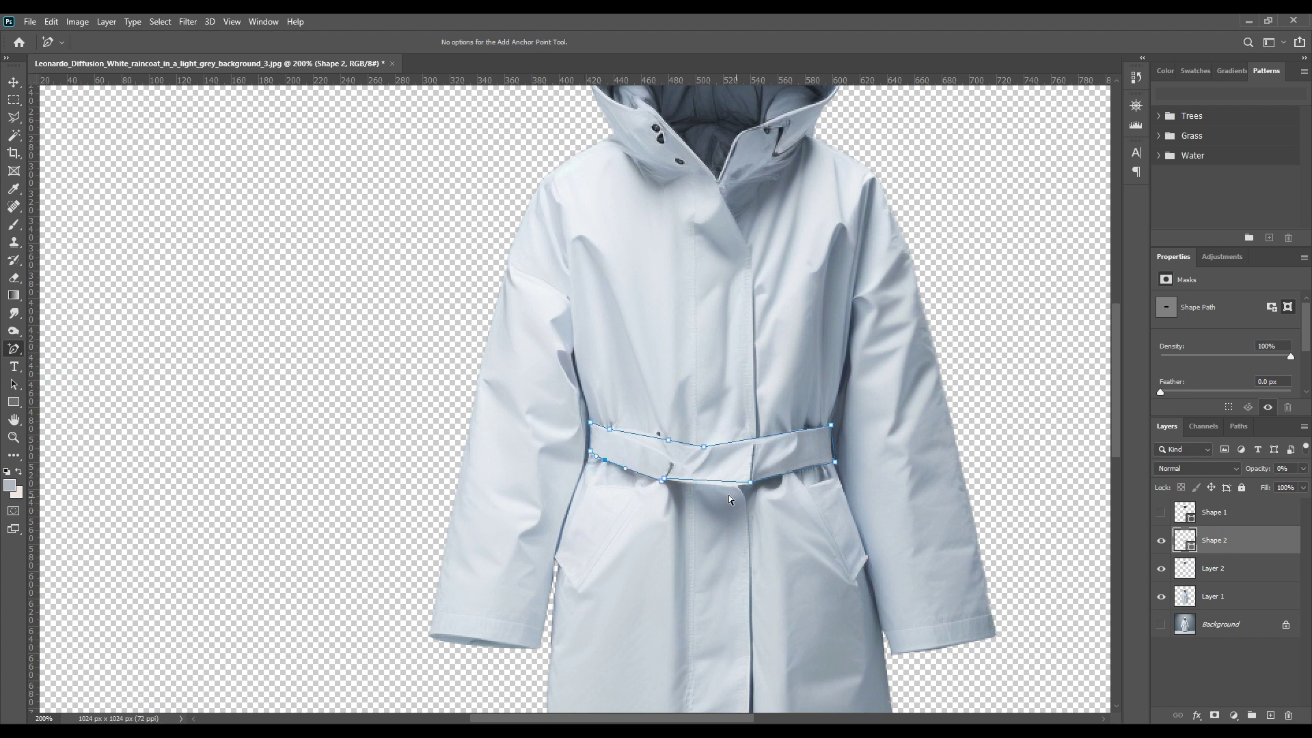
left_click_drag(726, 482, 731, 489)
left_click(750, 441)
left_click(799, 430)
left_click(684, 443)
left_click(635, 438)
Step: Load the belt shape as a selection and copy the belt from Layer 1 onto a new layer
left_click(1189, 553, "ctrl")
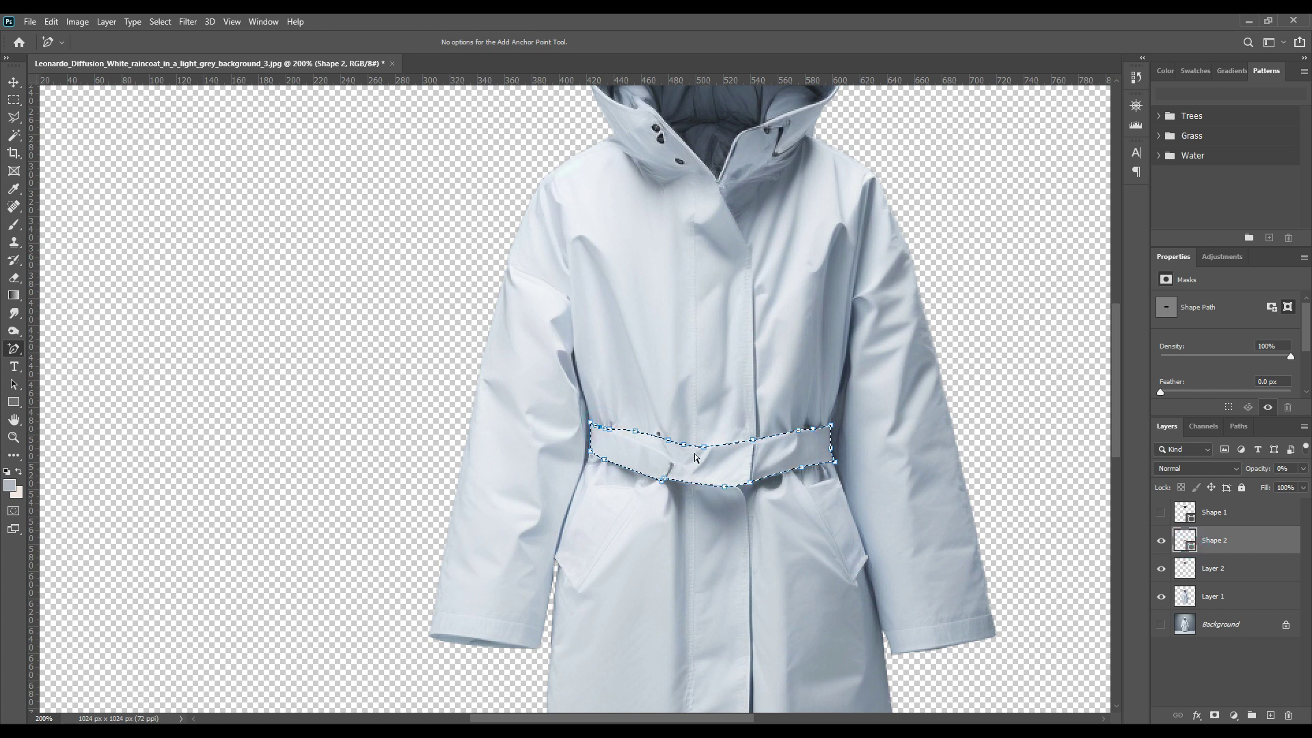
left_click(1214, 599)
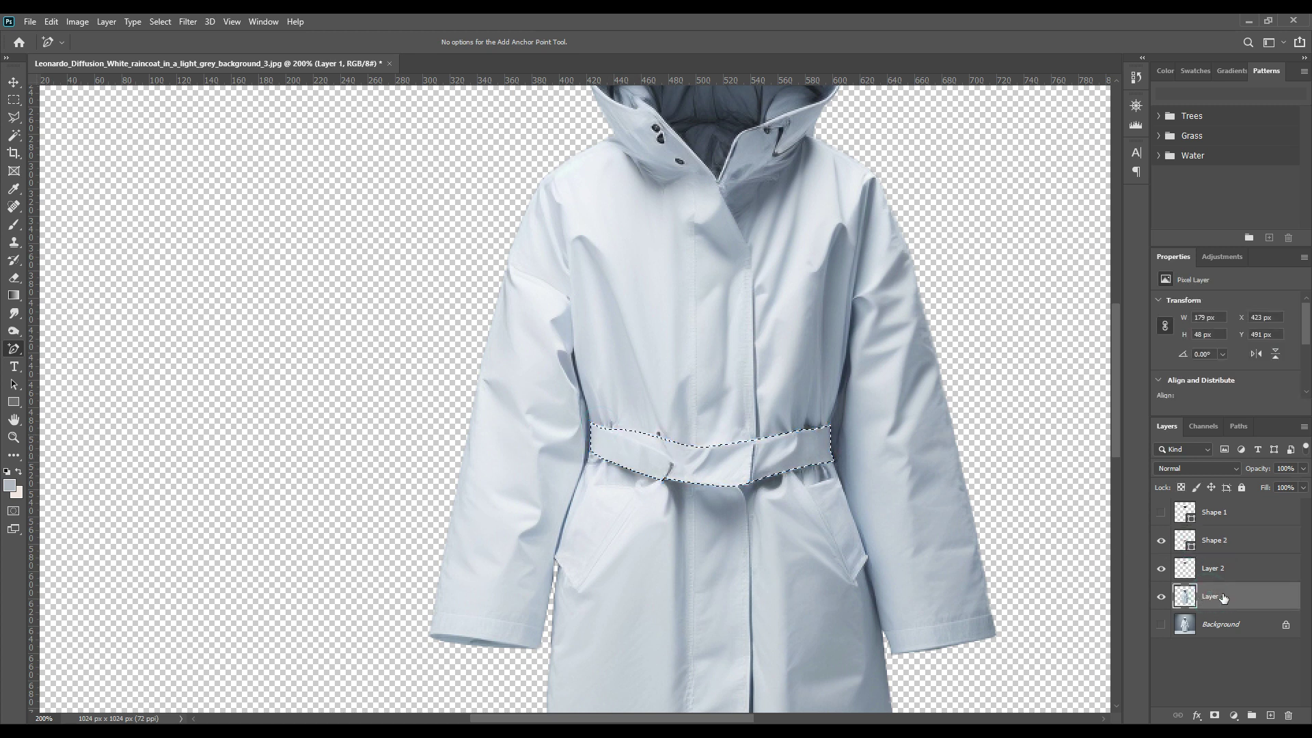
key("ctrl+j")
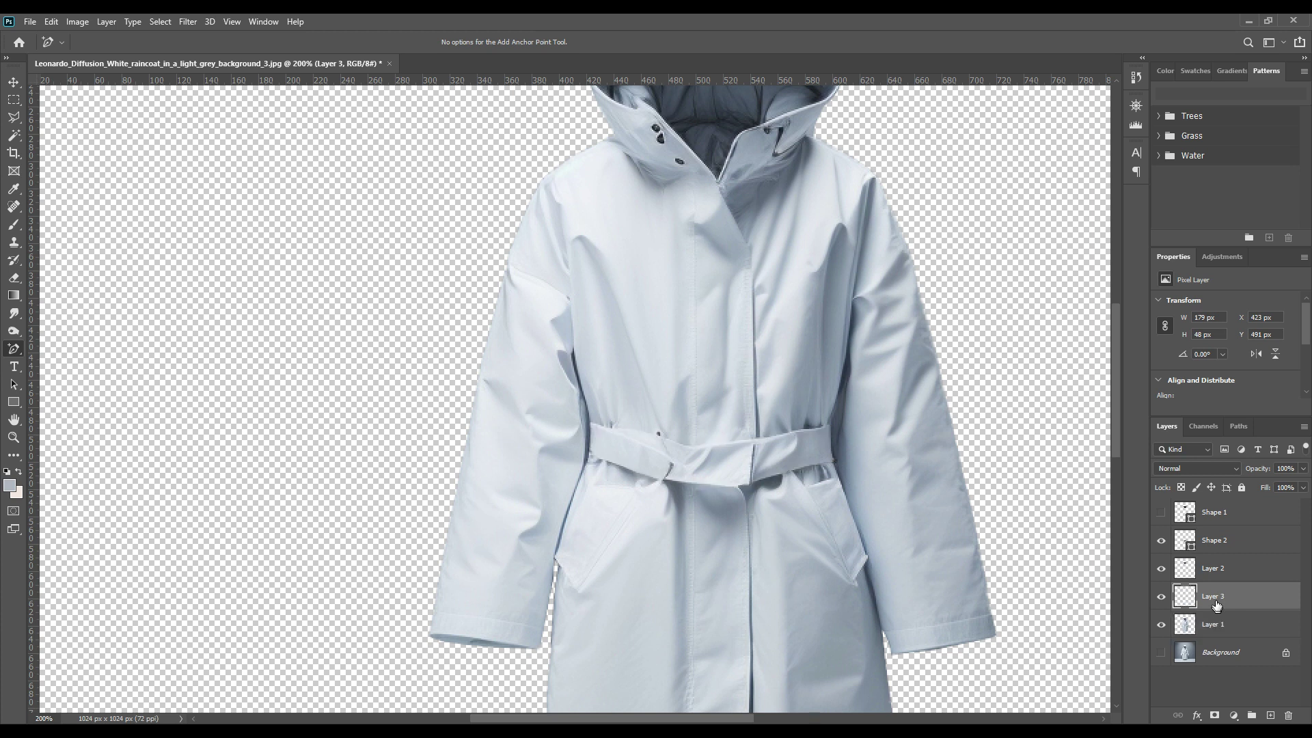
Step: Delete the two helper shape layers, Shape 2 and Shape 1
left_click(1220, 548)
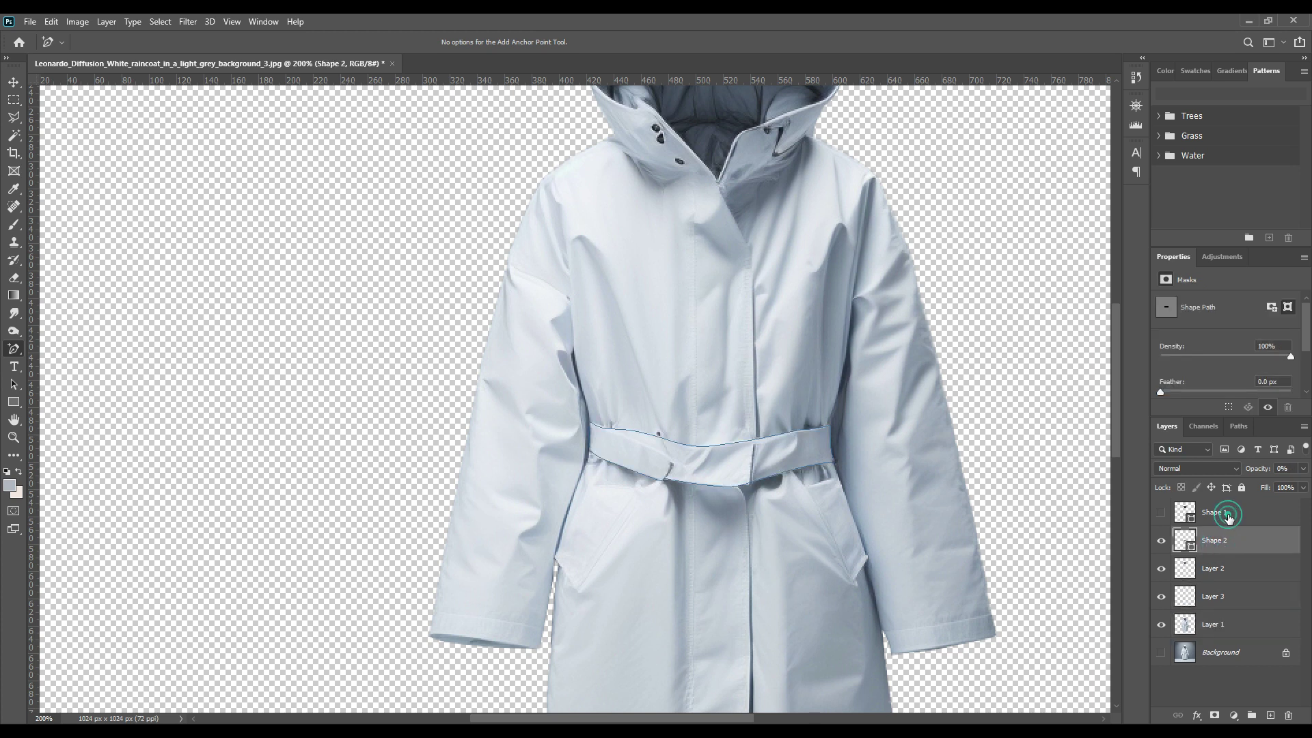
left_click(1228, 518, "shift")
key("ctrl+e")
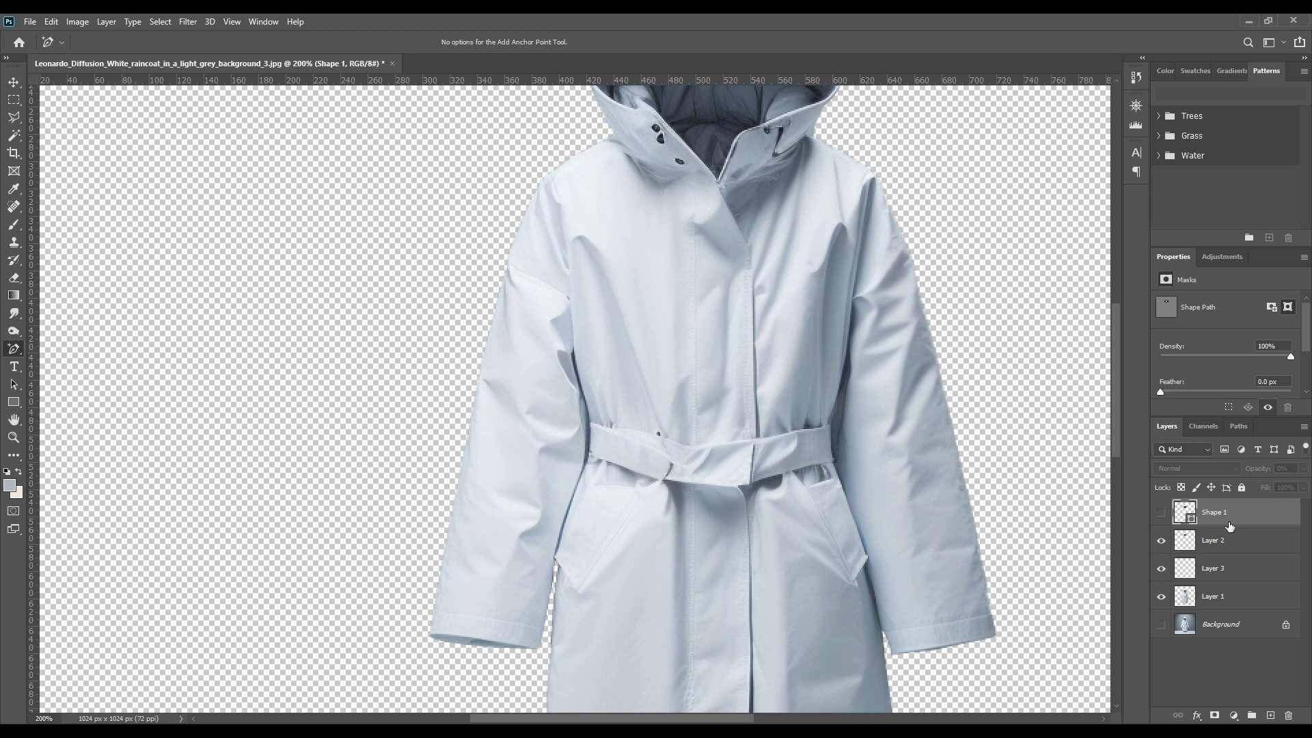
left_click(1222, 521)
key("Delete")
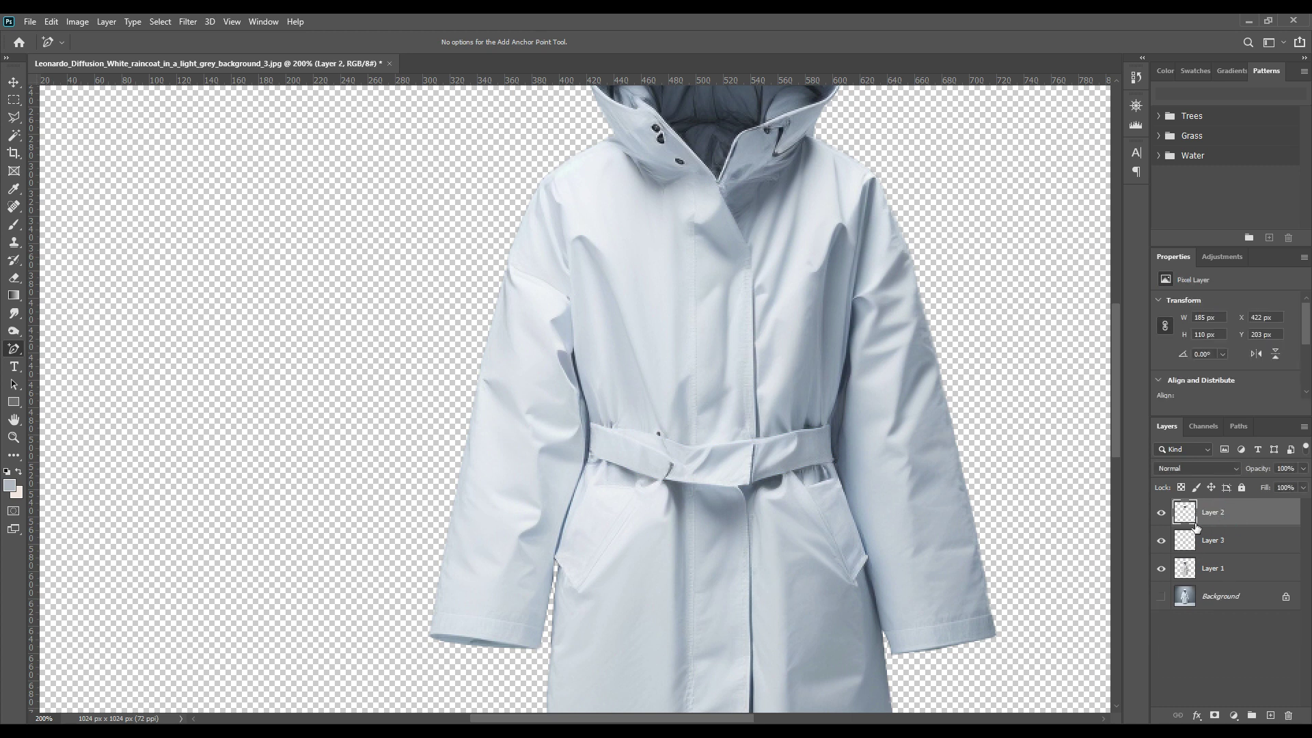
Step: Hide the main coat layer temporarily and toggle the belt and hood lining layers to check both cut-outs
left_click(1215, 603)
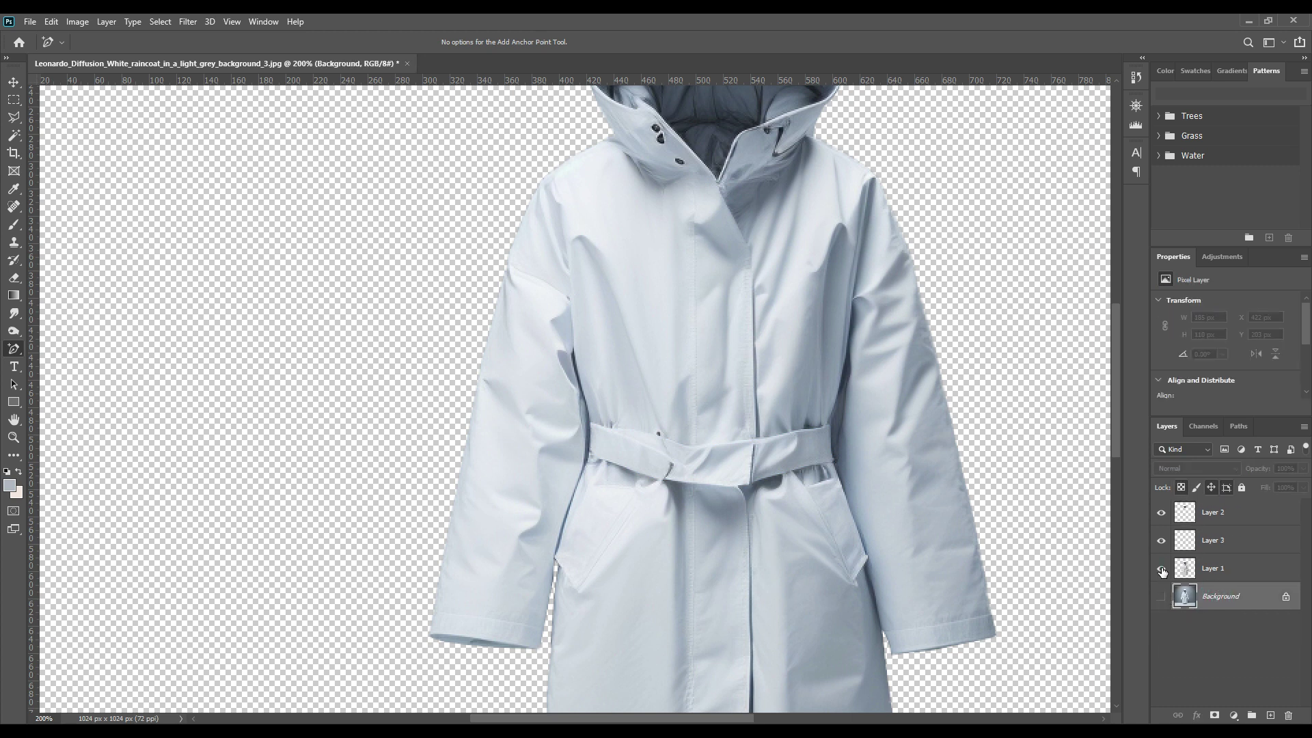
left_click(1162, 569)
left_click(1162, 541)
left_click(1162, 540)
left_click_drag(933, 355, 900, 497)
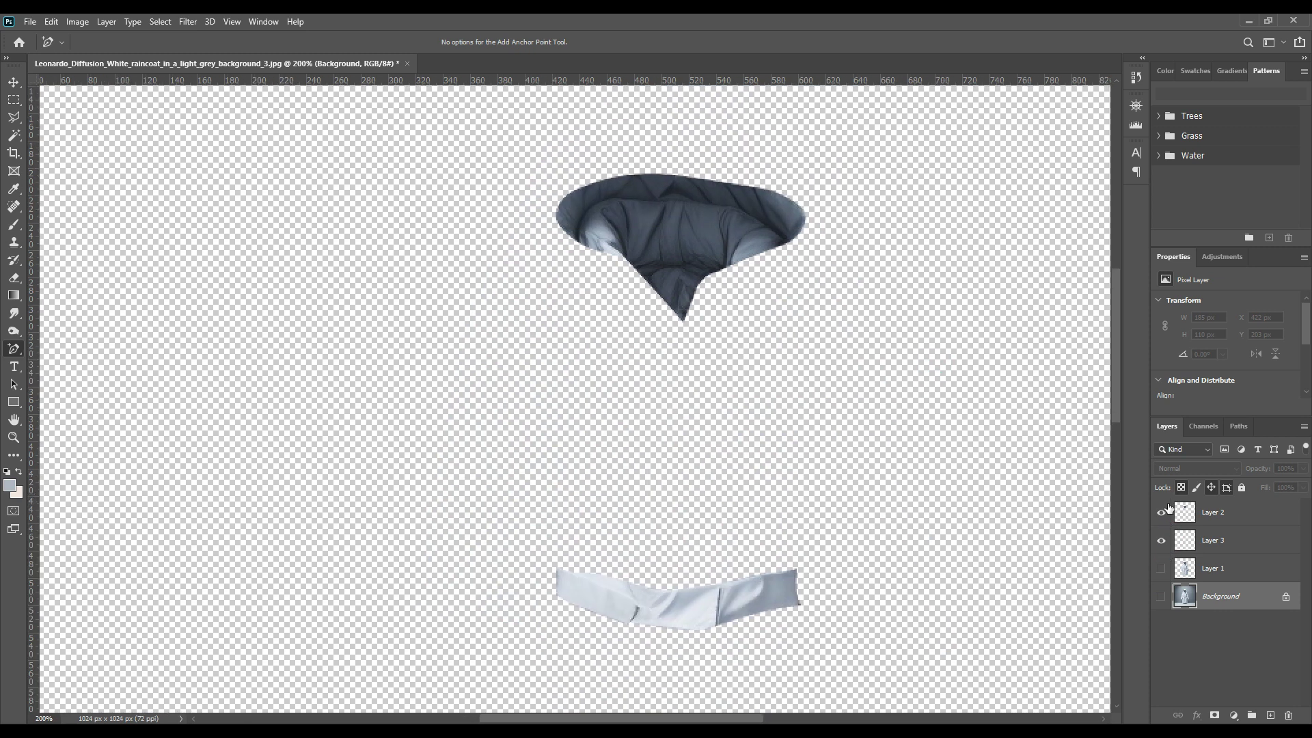
left_click(1161, 513)
left_click(1161, 513)
left_click(1161, 569)
Step: Show the Background layer again and group Layer 1, Layer 2 and Layer 3 as "Object ID"
left_click(1220, 568)
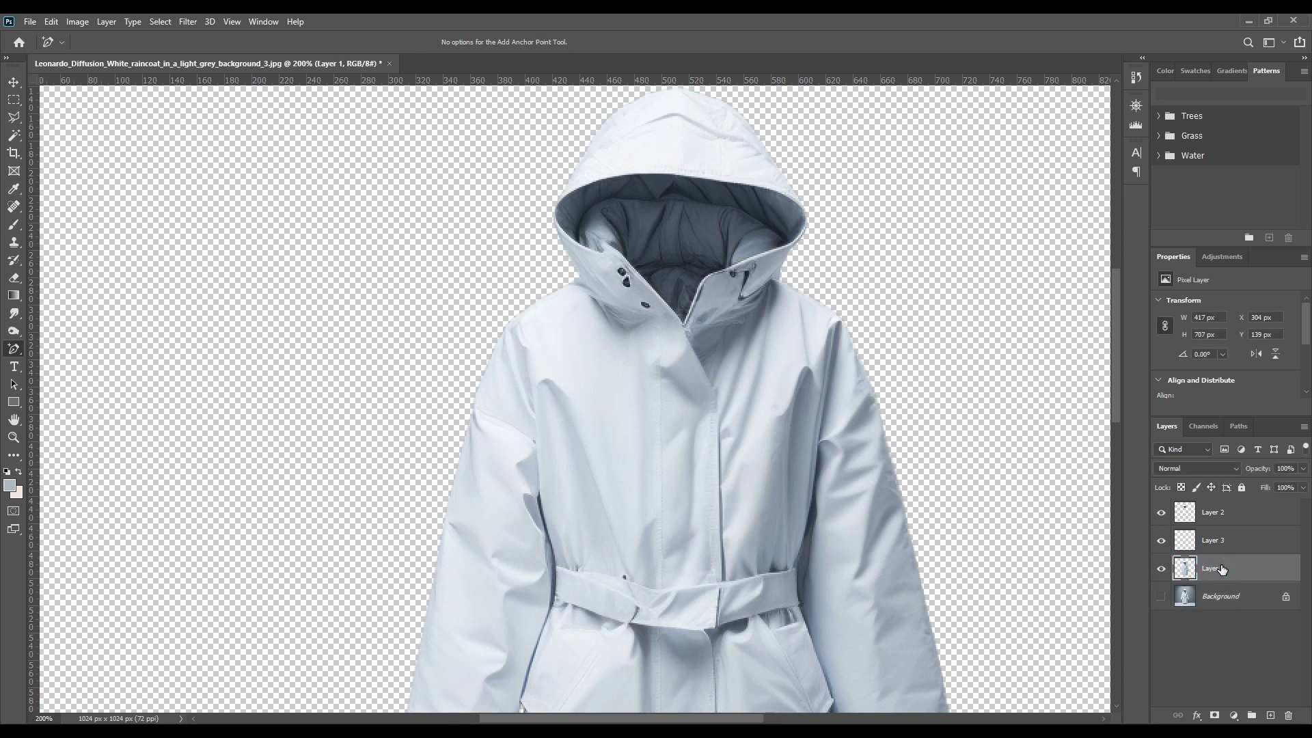
key("ctrl+0")
left_click(1161, 596)
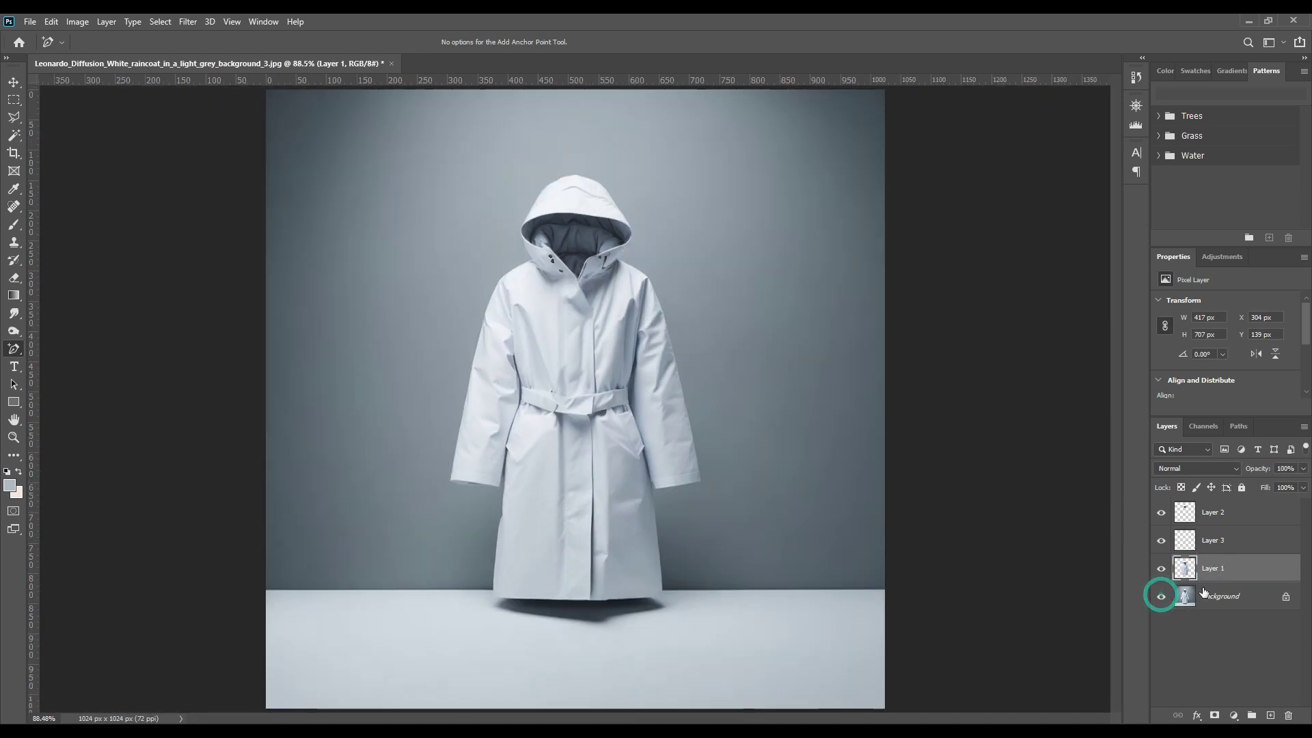
left_click(1233, 517, "shift")
left_click_drag(1233, 517, 1252, 715)
double_click(1214, 507)
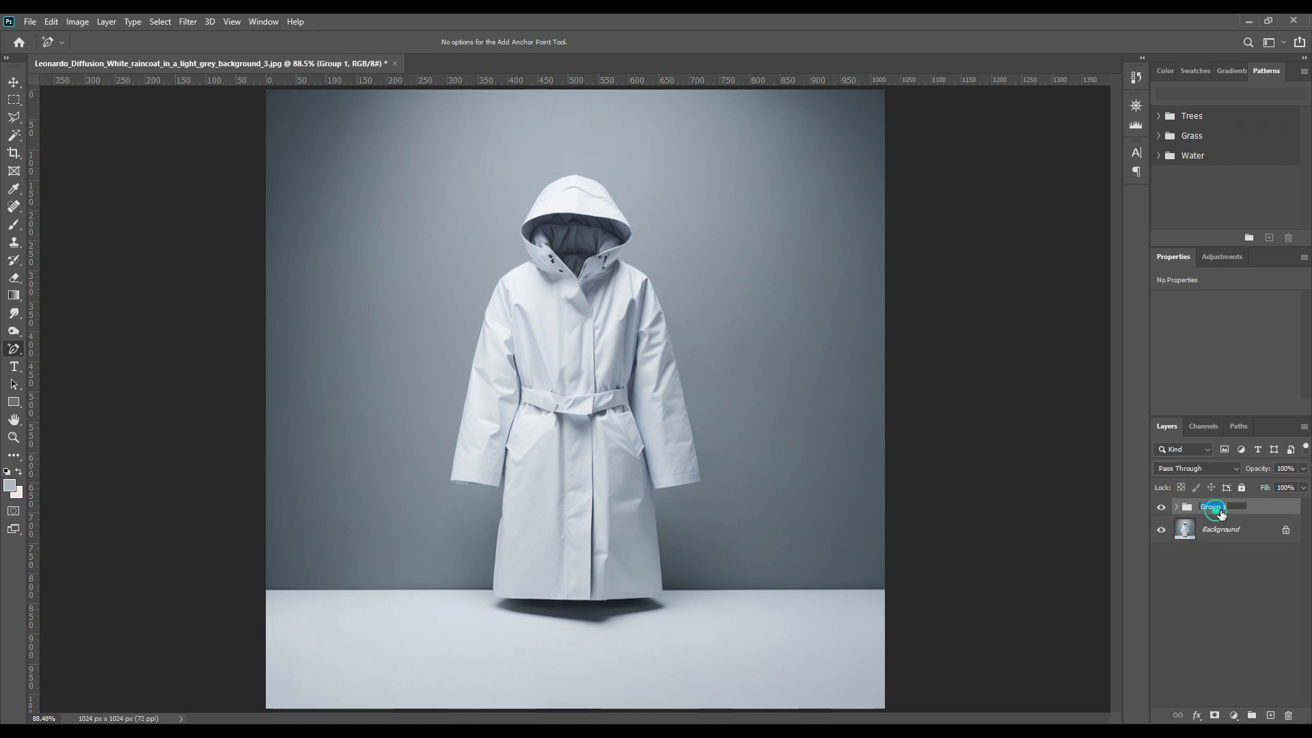
type("Object ID")
key("Return")
left_click(1250, 586)
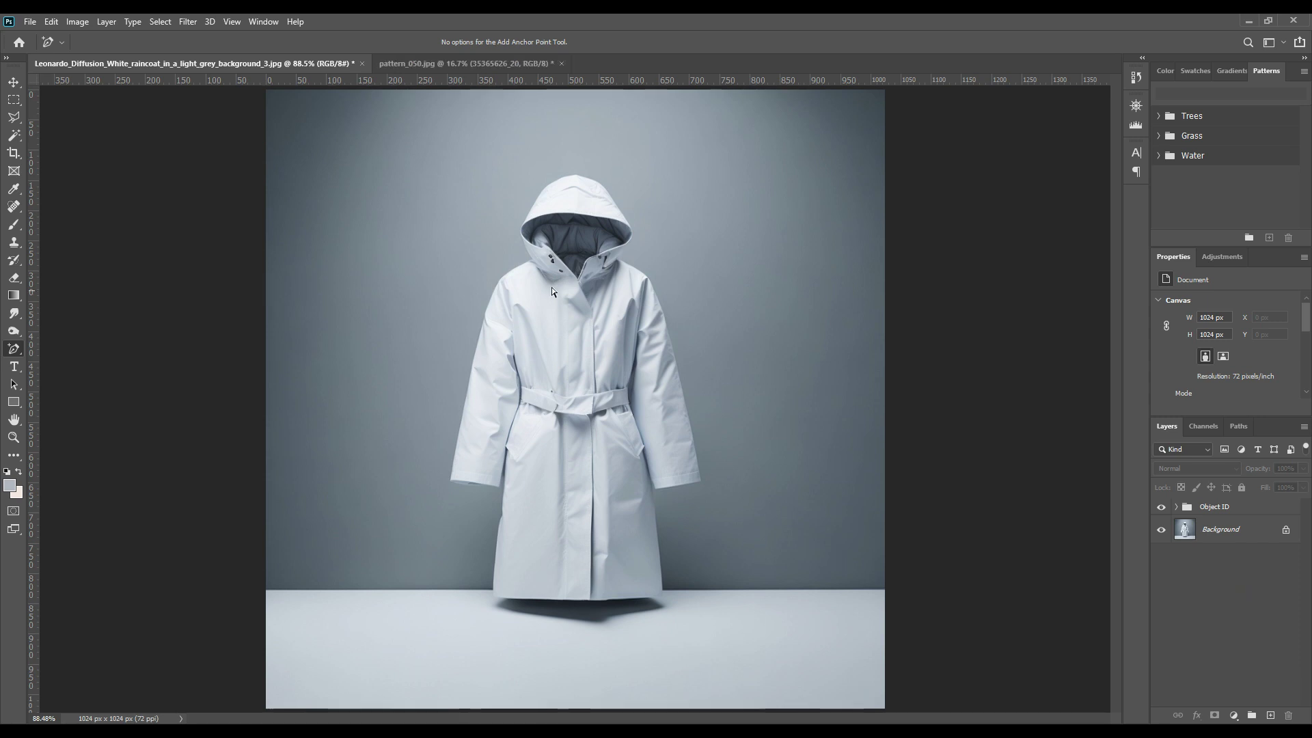
Step: Draw a black rectangle about 417 × 781 px over the whole raincoat and set its opacity to 65%
left_click(15, 82)
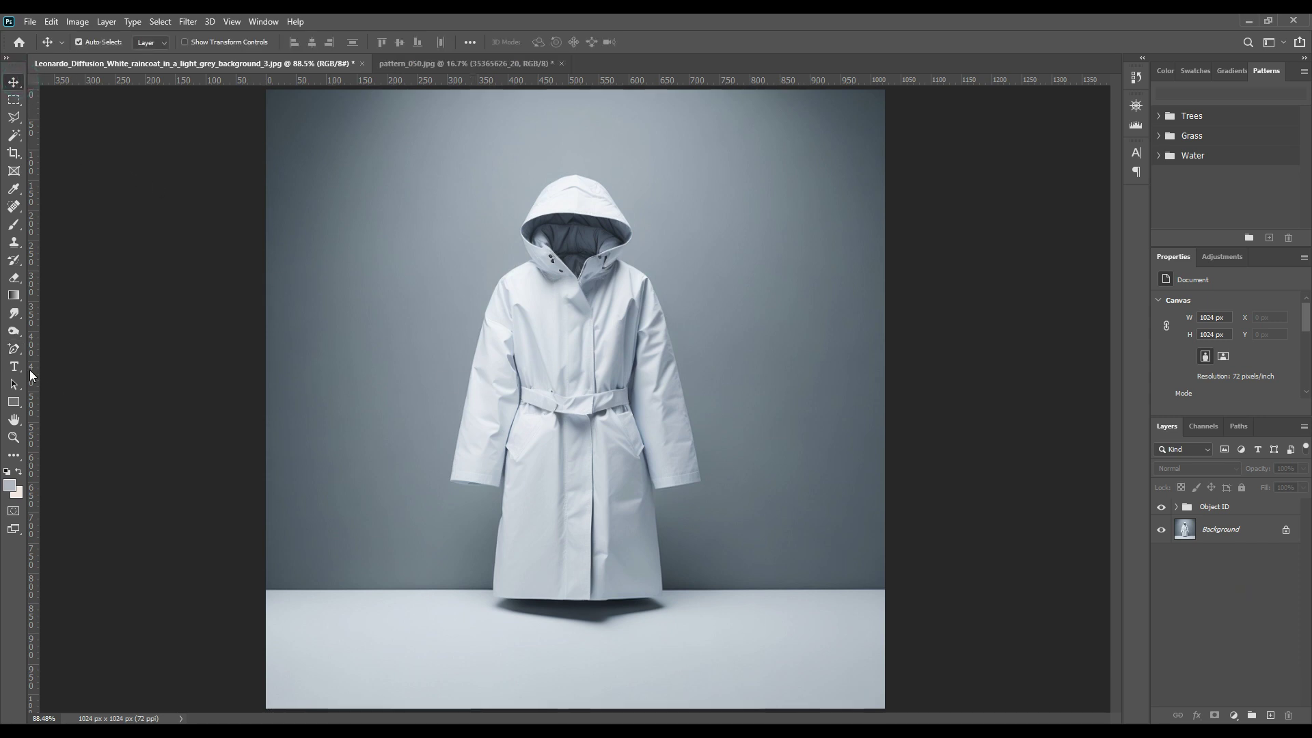
left_click(13, 402)
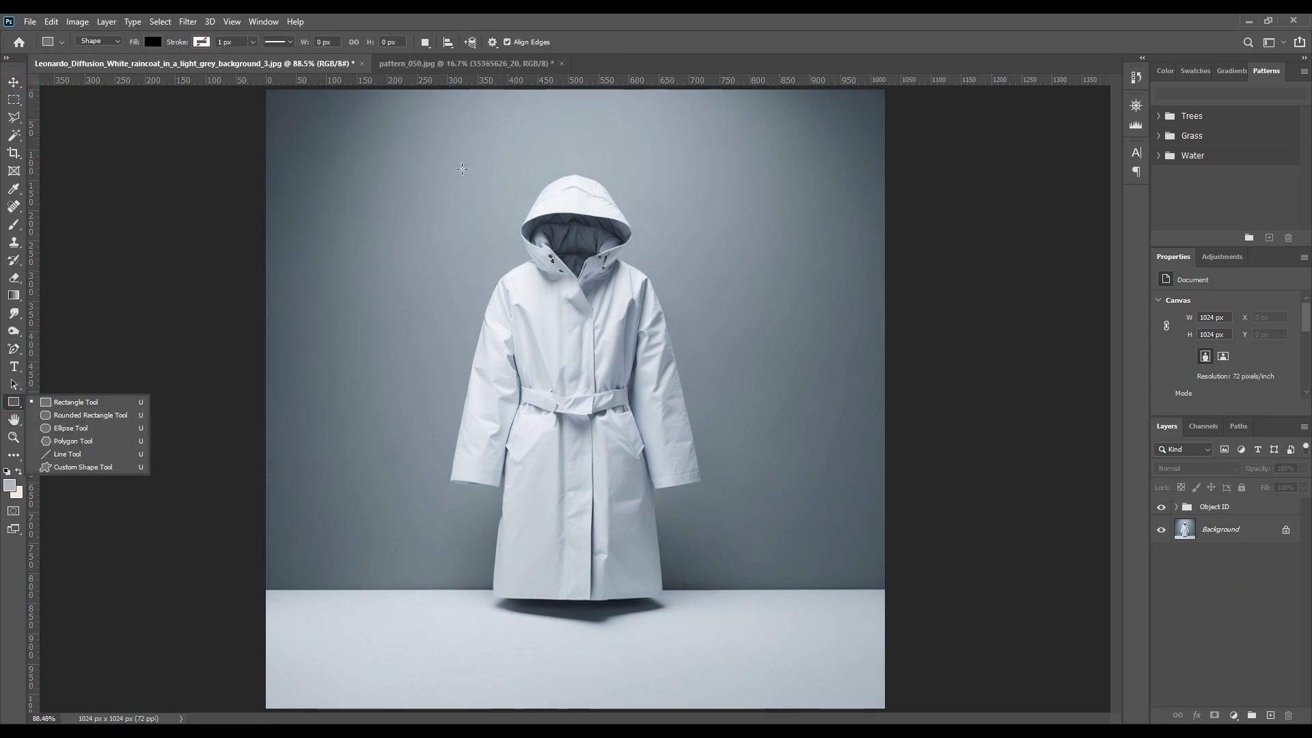
left_click_drag(455, 150, 706, 622)
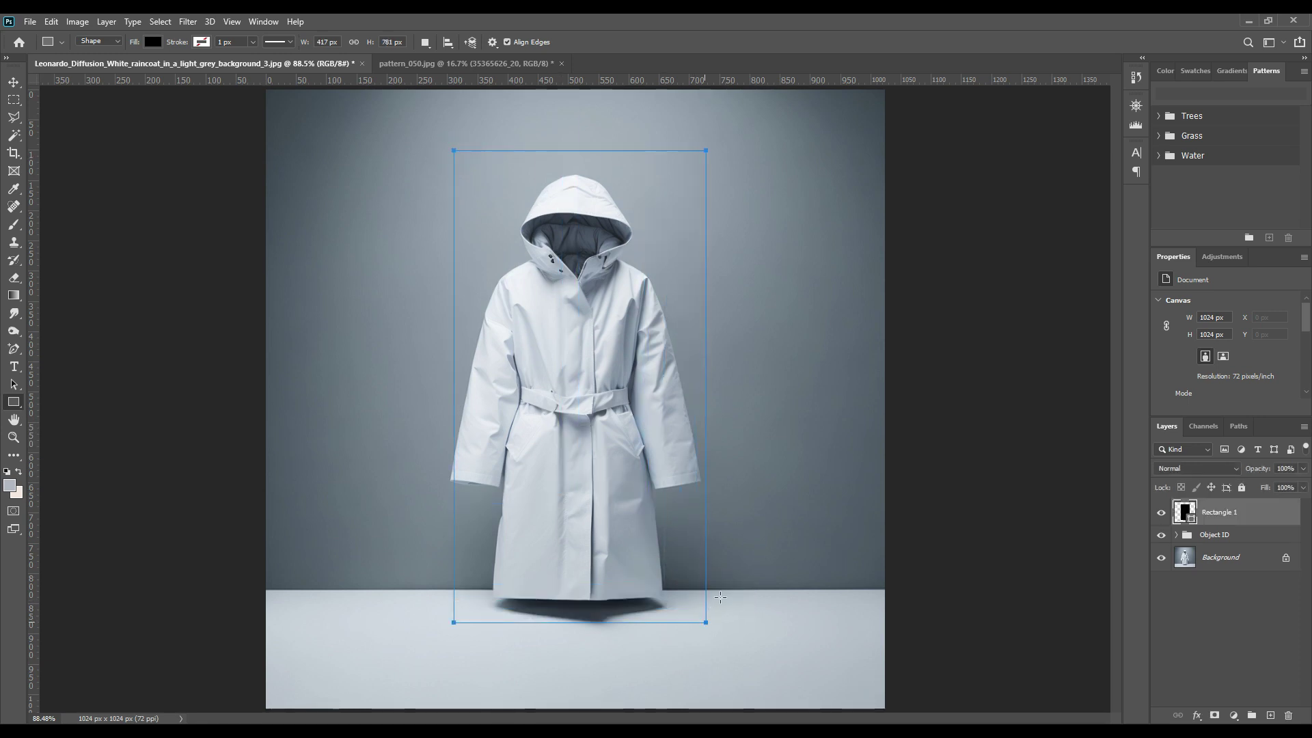
left_click(1286, 468)
type("65")
key("Return")
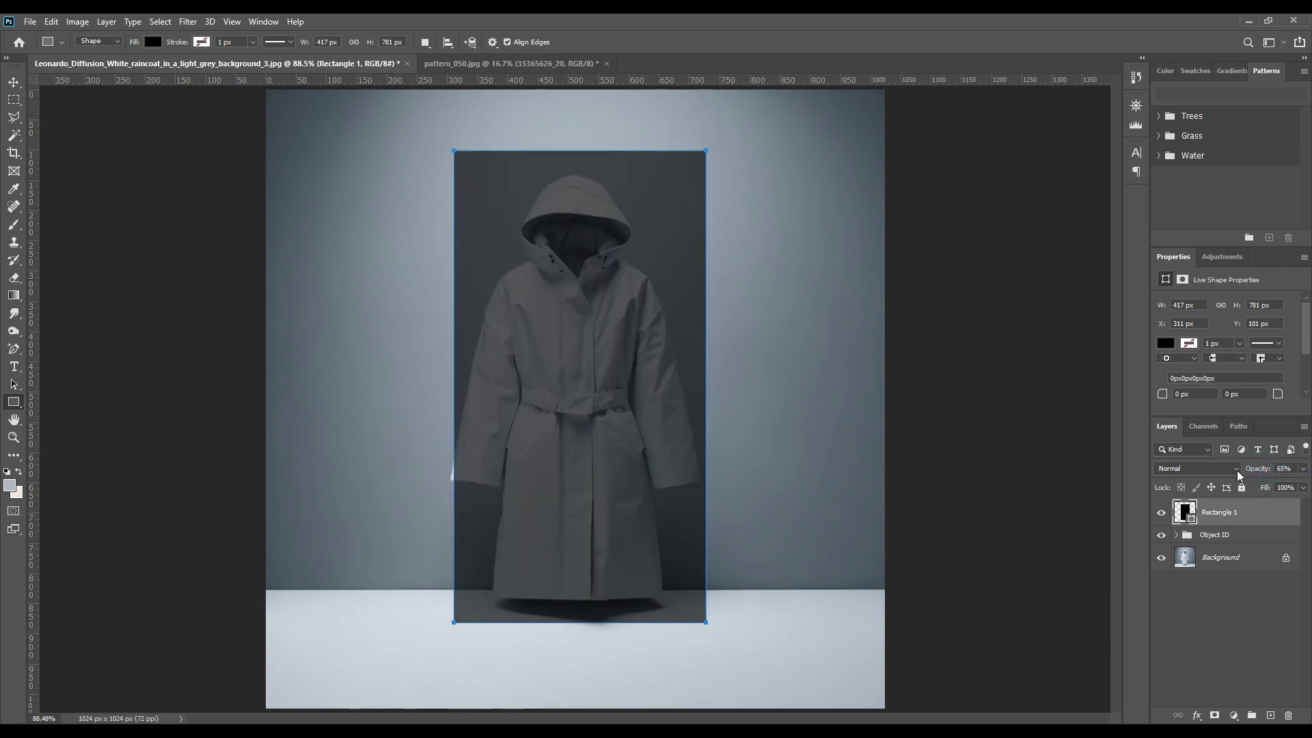
Step: Resize the rectangle with Free Transform to about 444 × 734 px so it frames the coat closely on all sides
key("ctrl+t")
left_click_drag(455, 387, 437, 386)
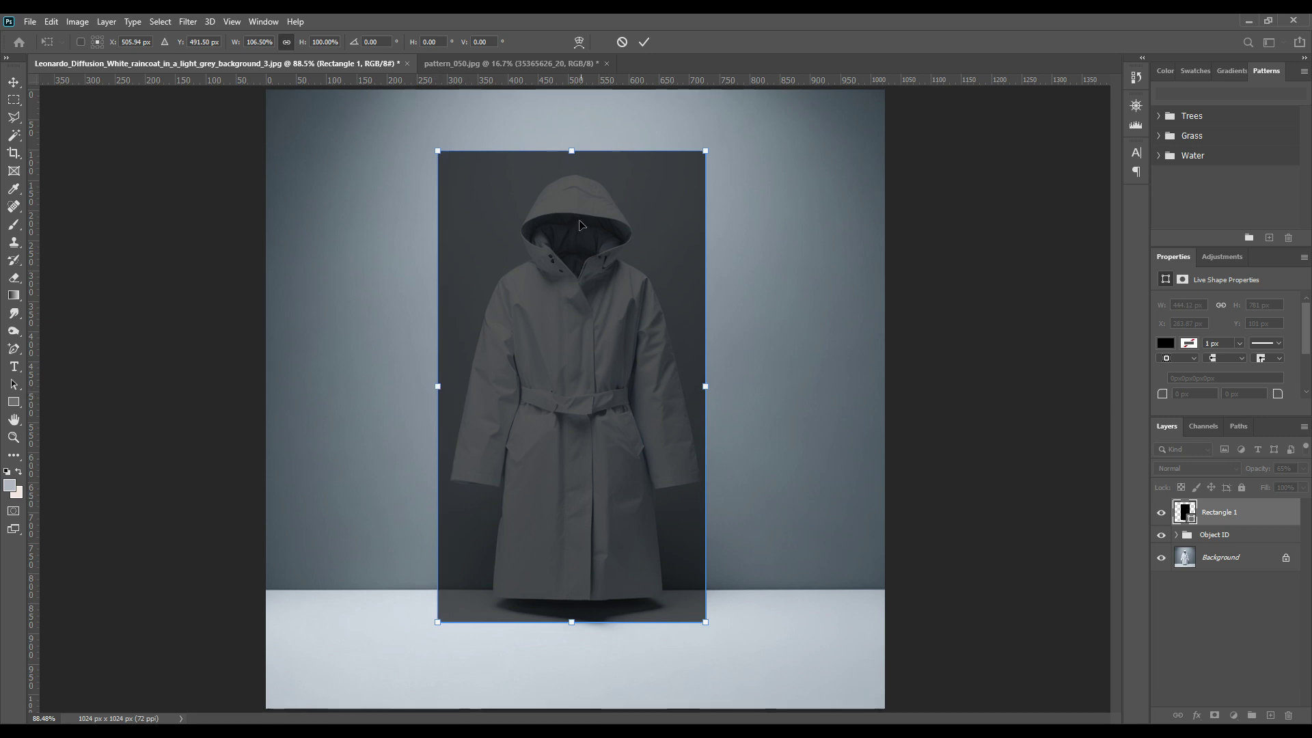
left_click_drag(571, 150, 571, 167)
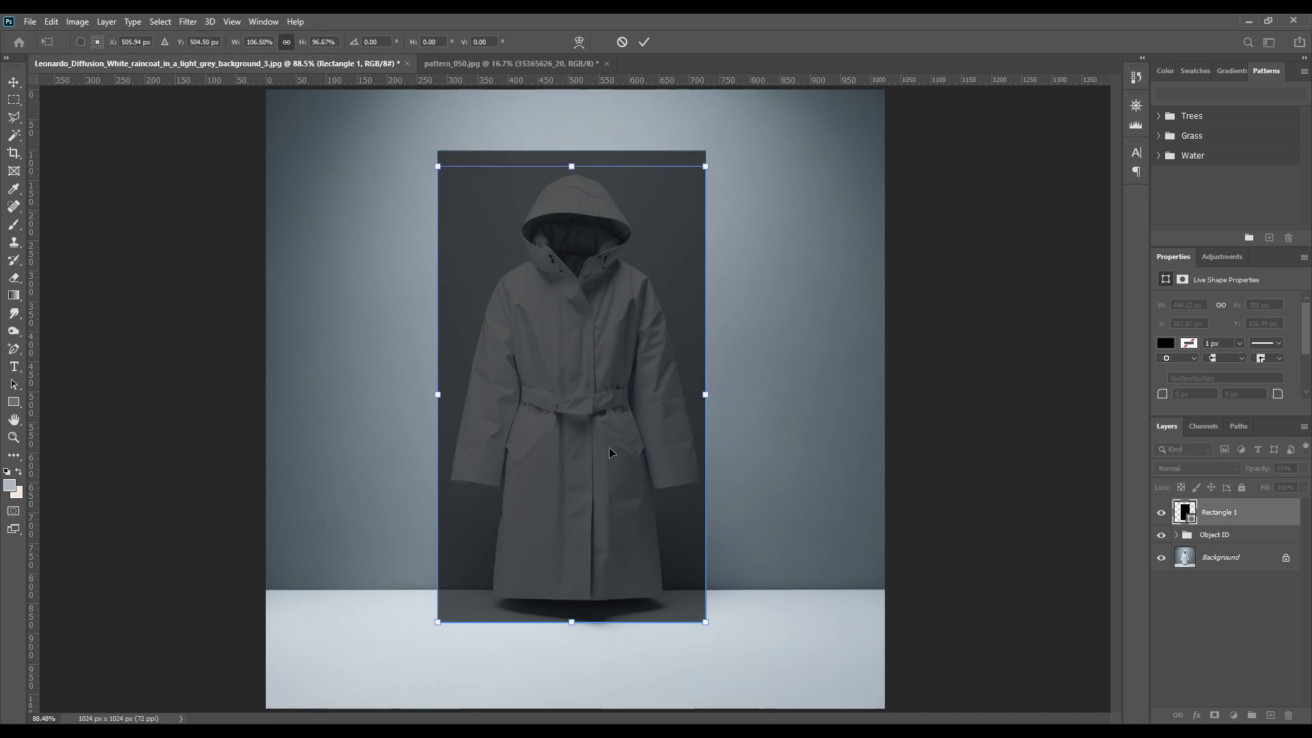
mouse_move(572, 622)
left_mouse_down()
mouse_move(574, 602)
mouse_move(582, 610)
left_mouse_up()
left_click(643, 42)
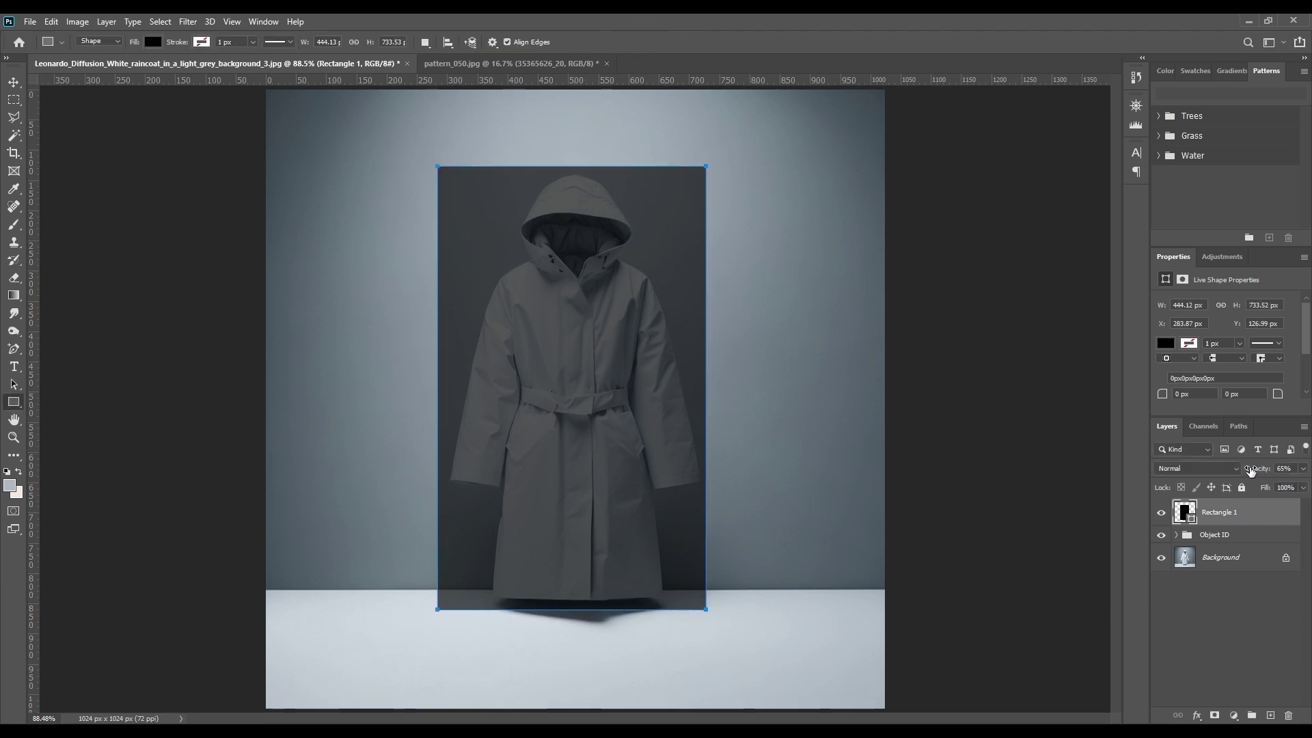
Step: Convert the rectangle layer to a smart object and set its opacity to 39%
key("0")
right_click(1246, 513)
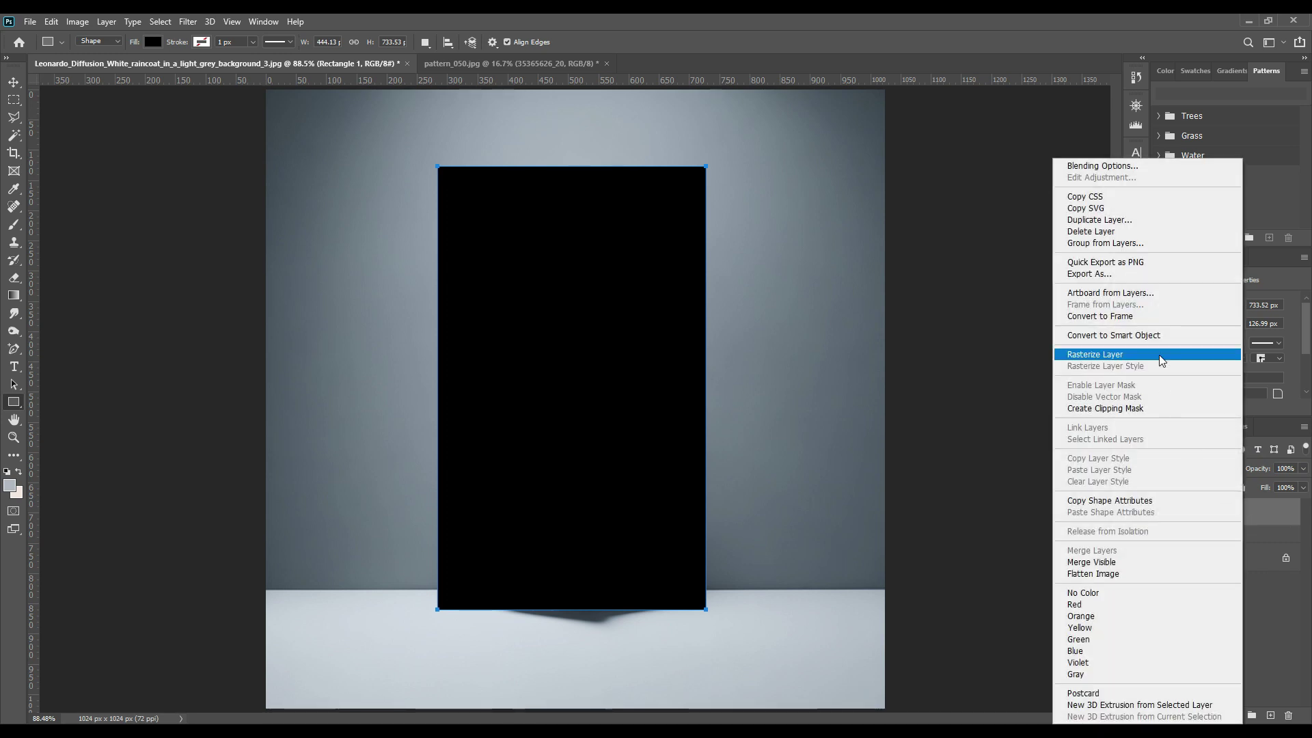
left_click(1140, 335)
left_click_drag(1257, 469, 1251, 474)
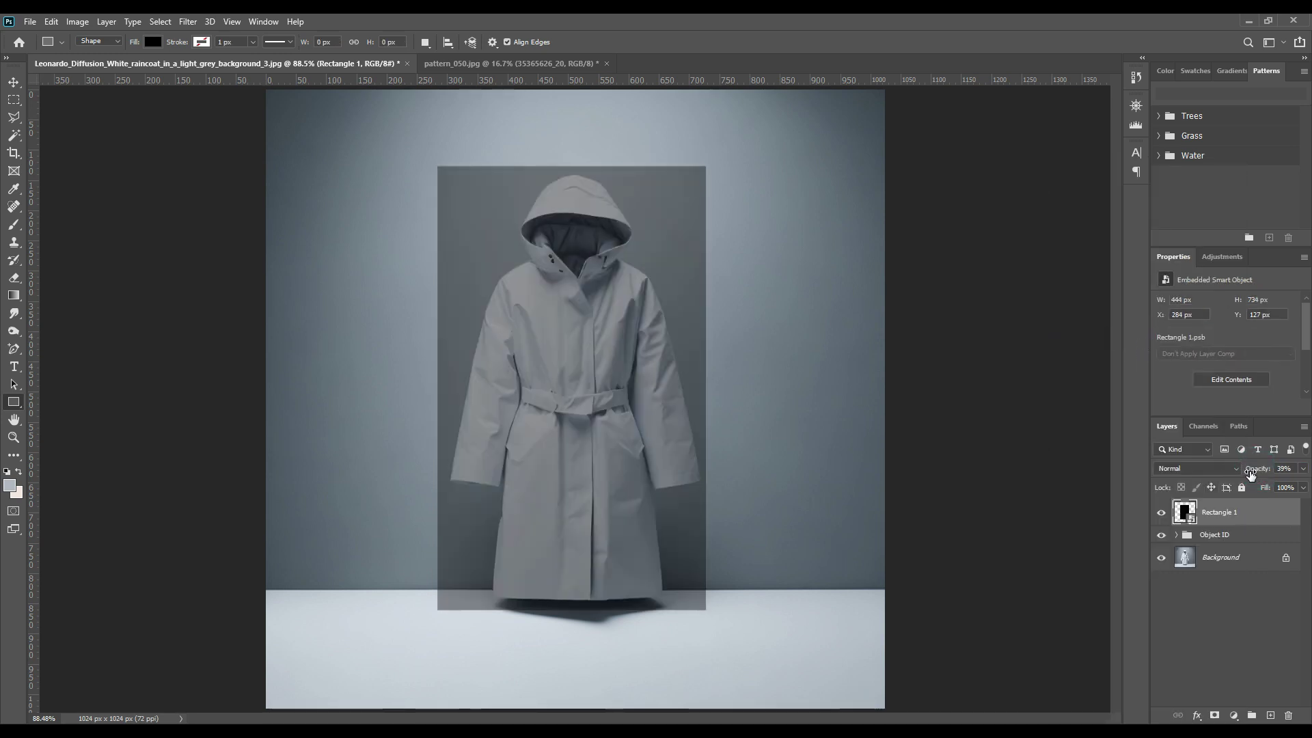
Step: Warp the rectangle with a horizontal split at shoulder height, pulling the shoulder points and upper corners inward to follow the coat
key("ctrl+t")
right_click(594, 275)
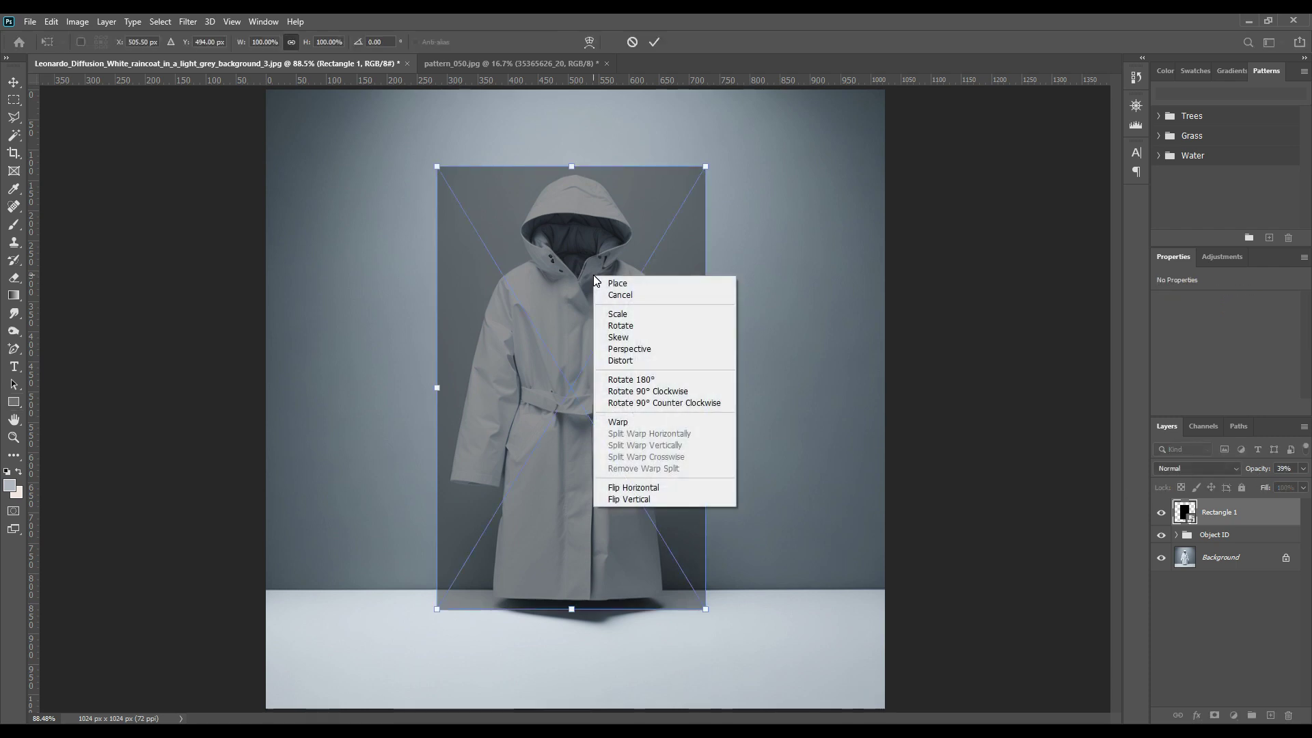
left_click(633, 422)
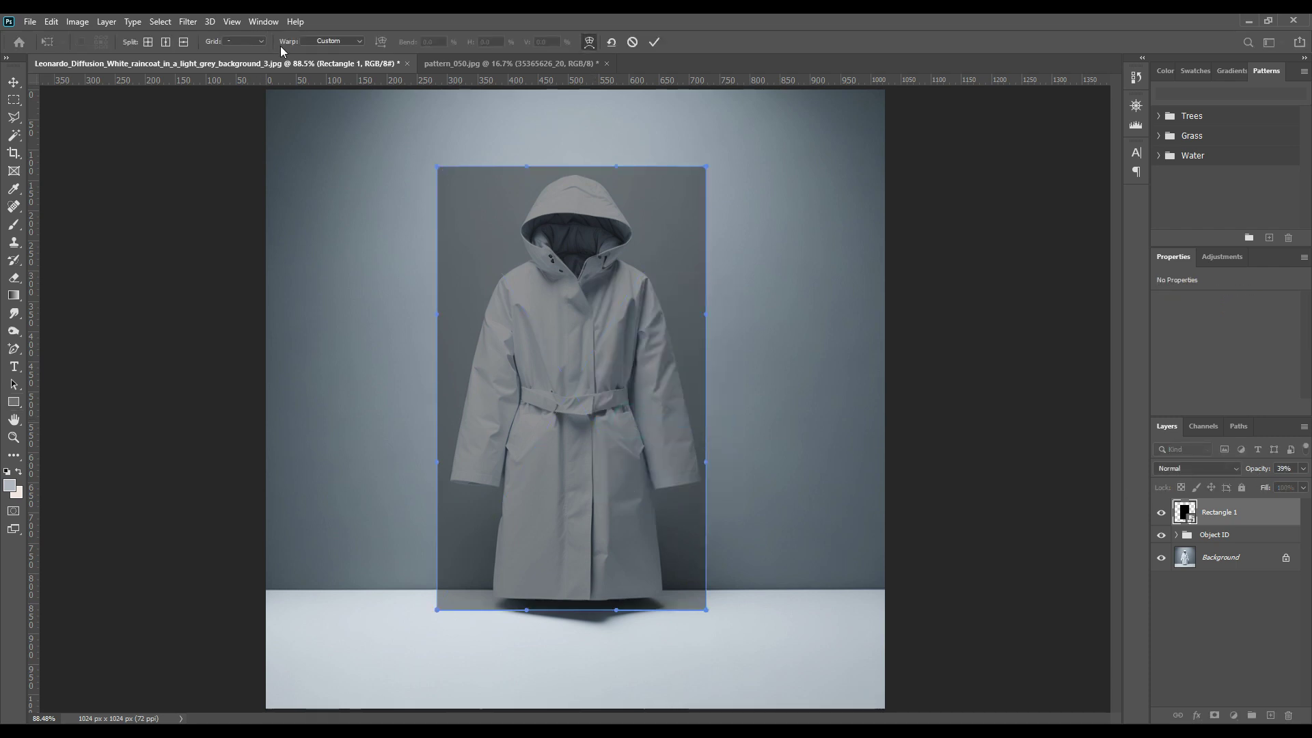
left_click(184, 42)
left_click(567, 281)
left_click_drag(437, 285, 465, 281)
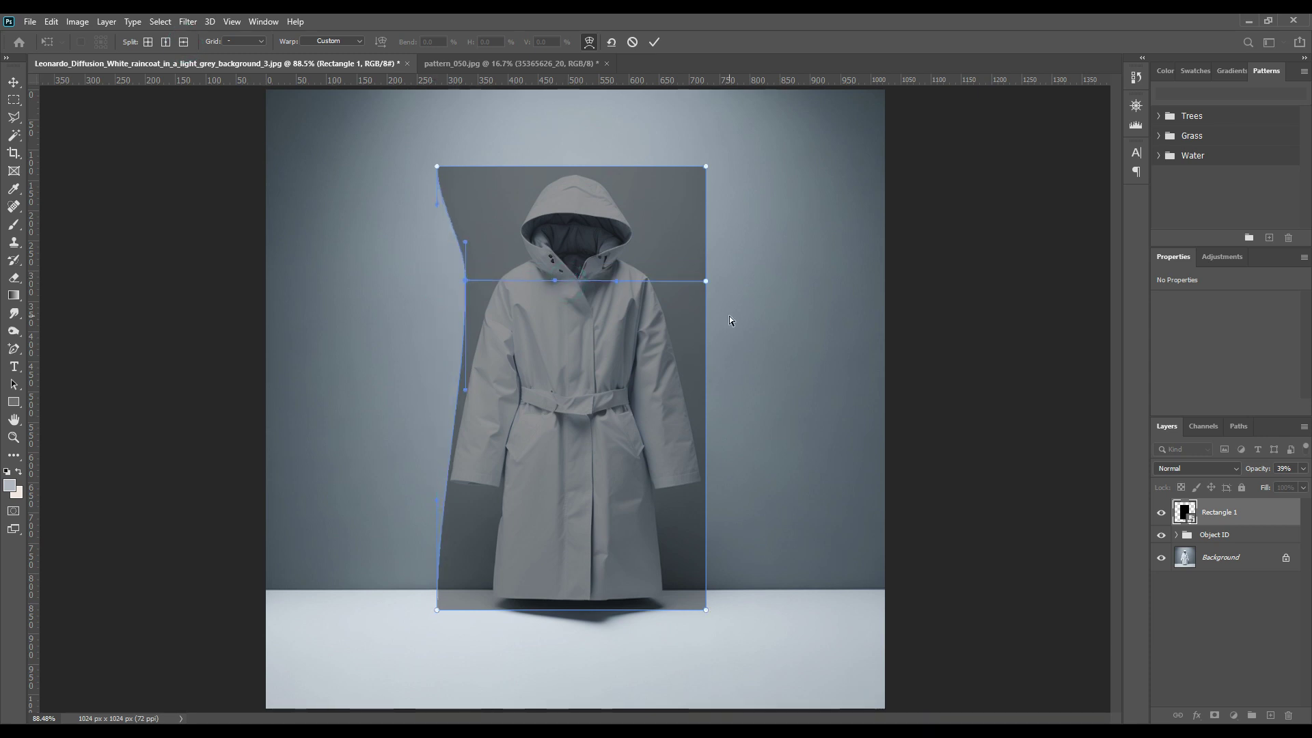
left_click_drag(706, 281, 679, 281)
left_click_drag(434, 168, 474, 166)
left_click_drag(705, 167, 672, 167)
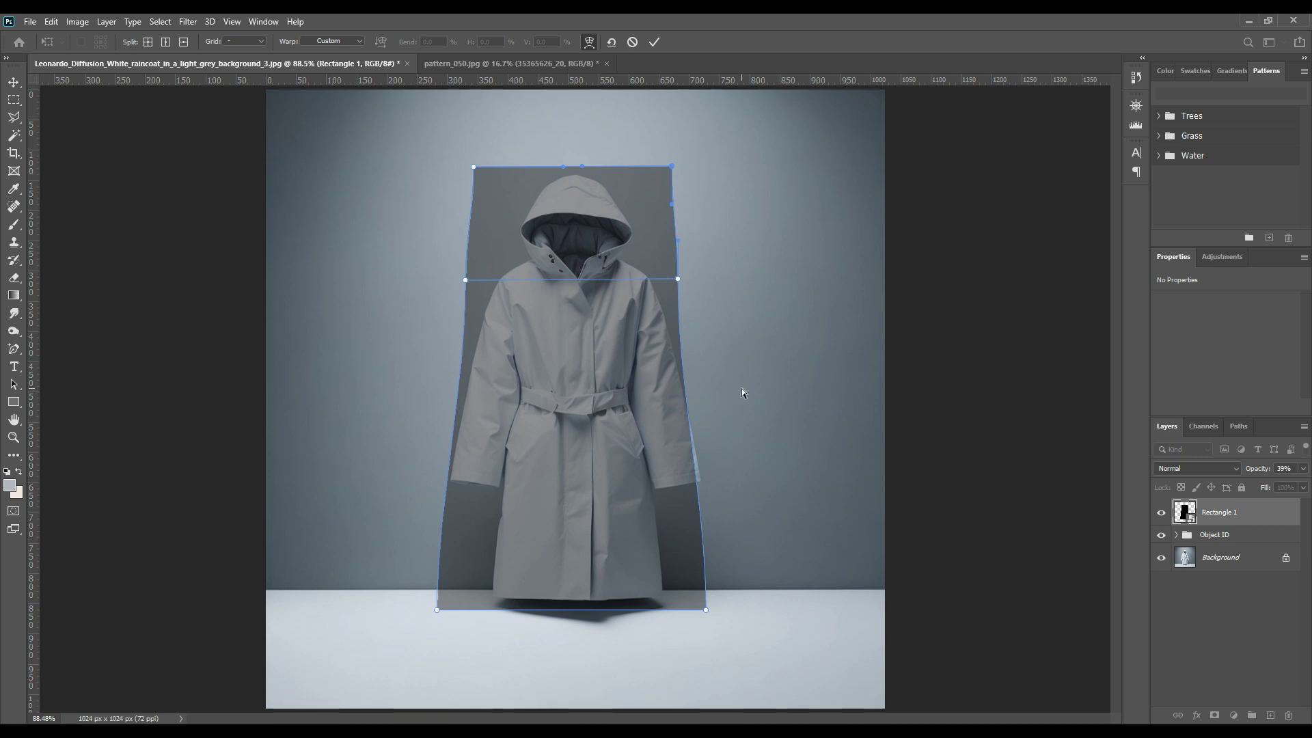
Step: Add a second horizontal warp split at cuff height, widen the right cuff point, pull the lower corners inward and apply the warp
left_click(183, 42)
left_click(612, 473)
left_click_drag(697, 477, 707, 477)
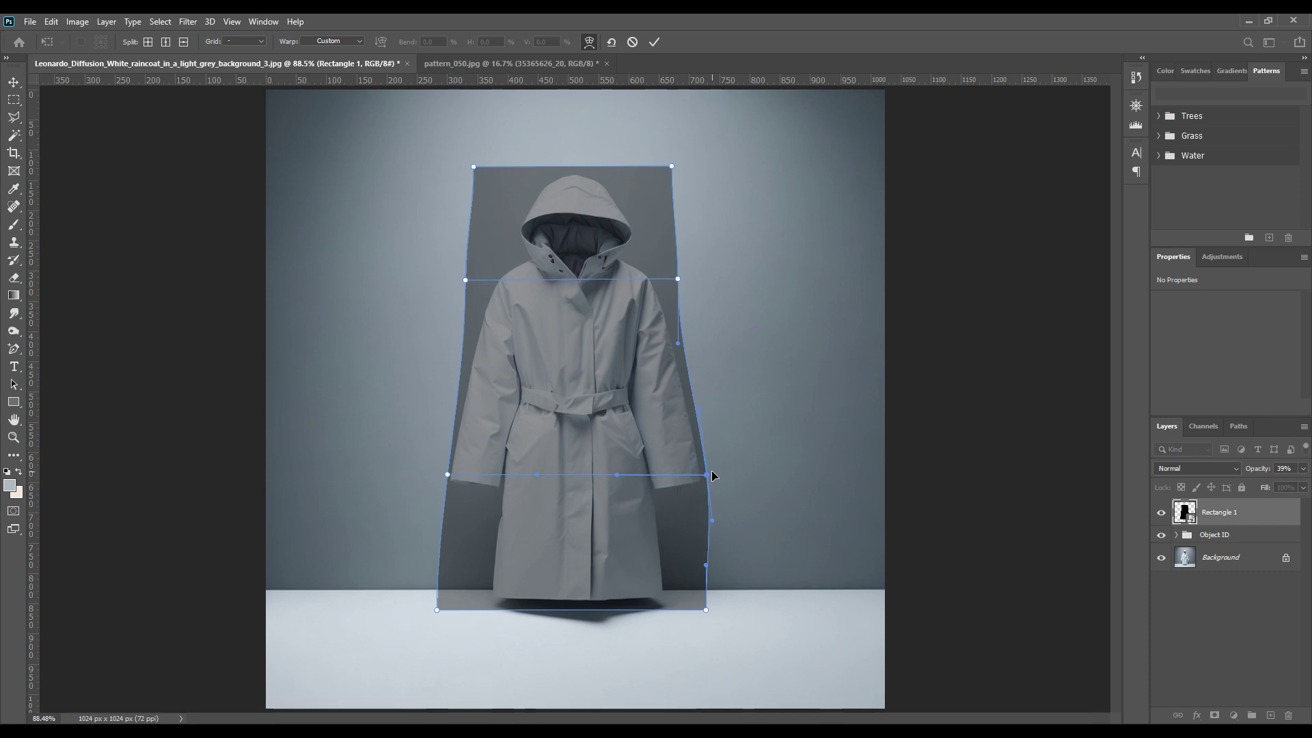
left_click_drag(436, 614, 459, 609)
left_click_drag(705, 610, 698, 609)
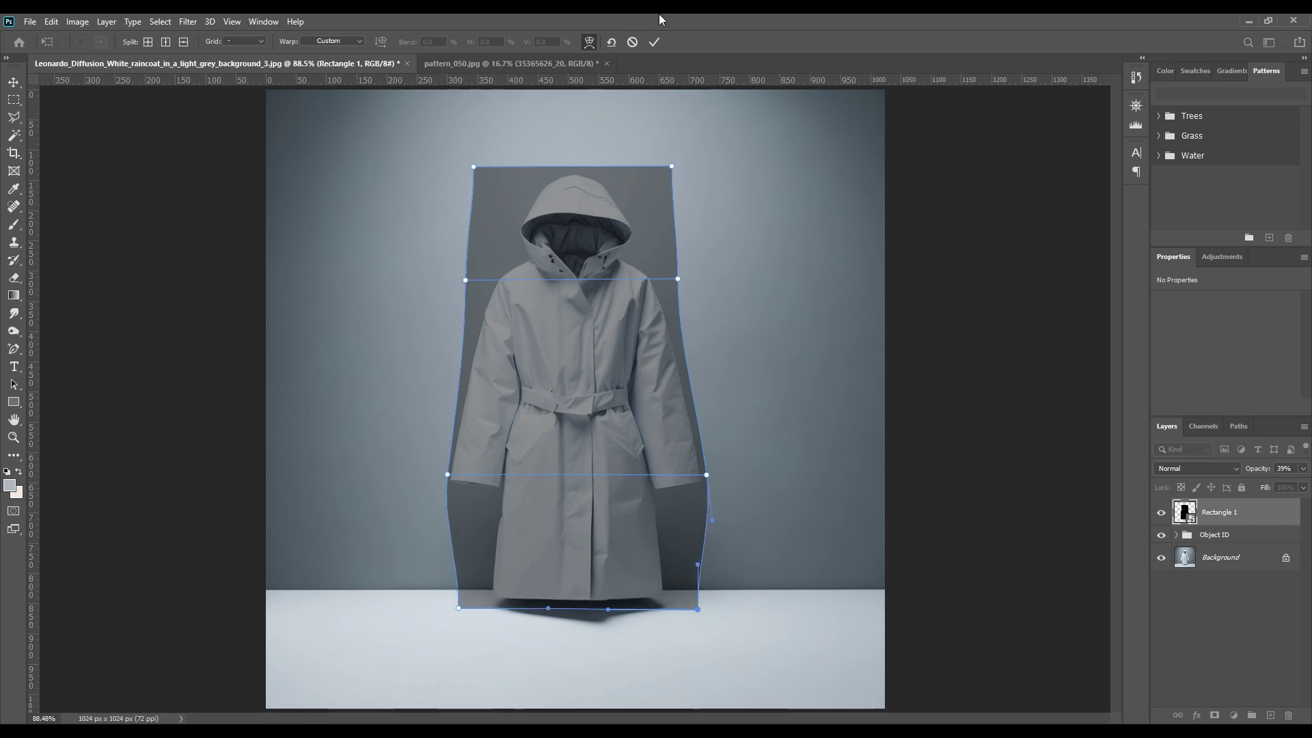
left_click(656, 41)
left_click(655, 41)
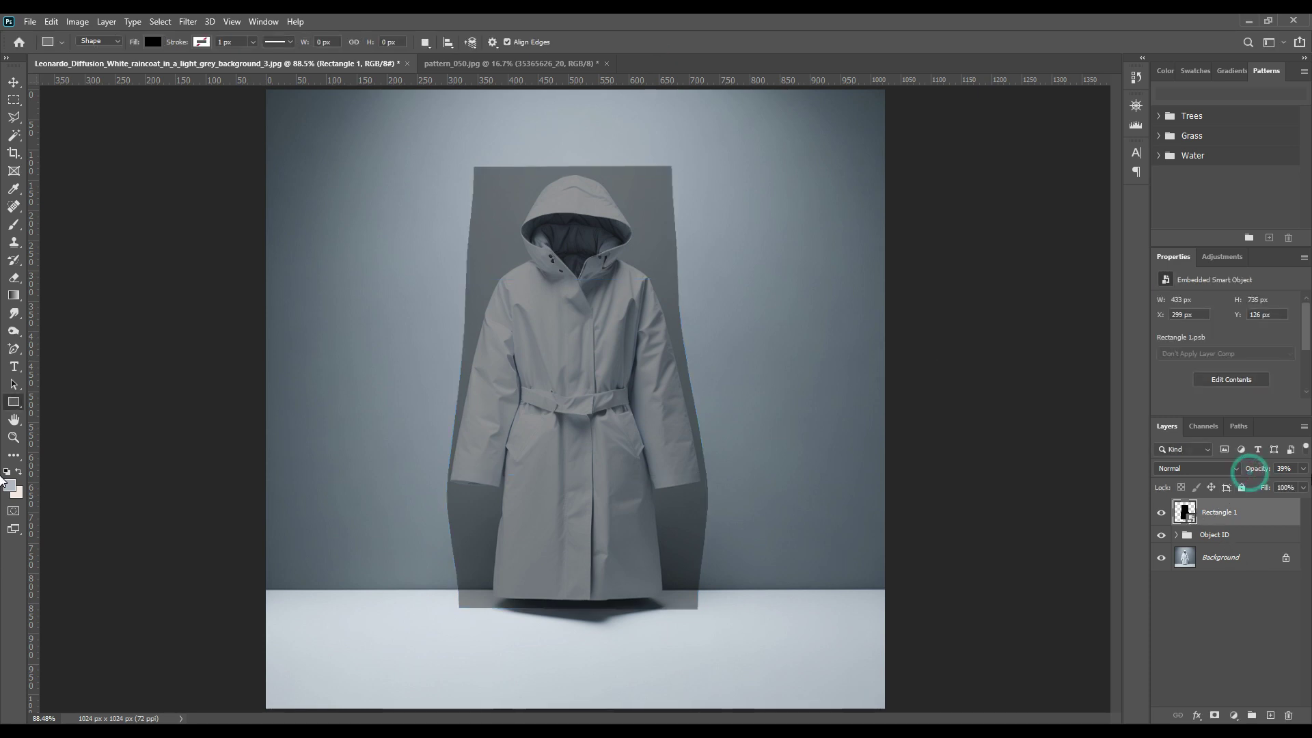
Step: Set Rectangle 1 to 100% opacity and mask it to the coat outline loaded from Layer 1
left_click_drag(1252, 470, 1275, 470)
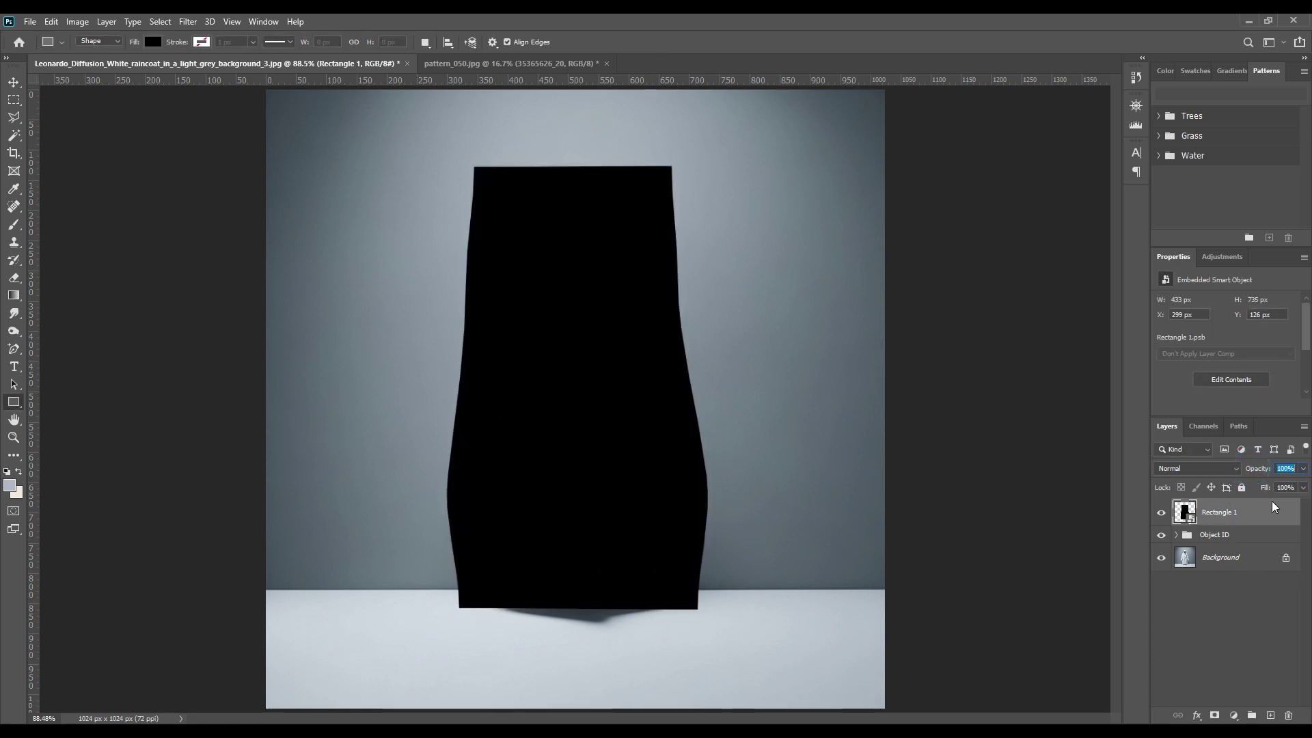
left_click(1176, 534)
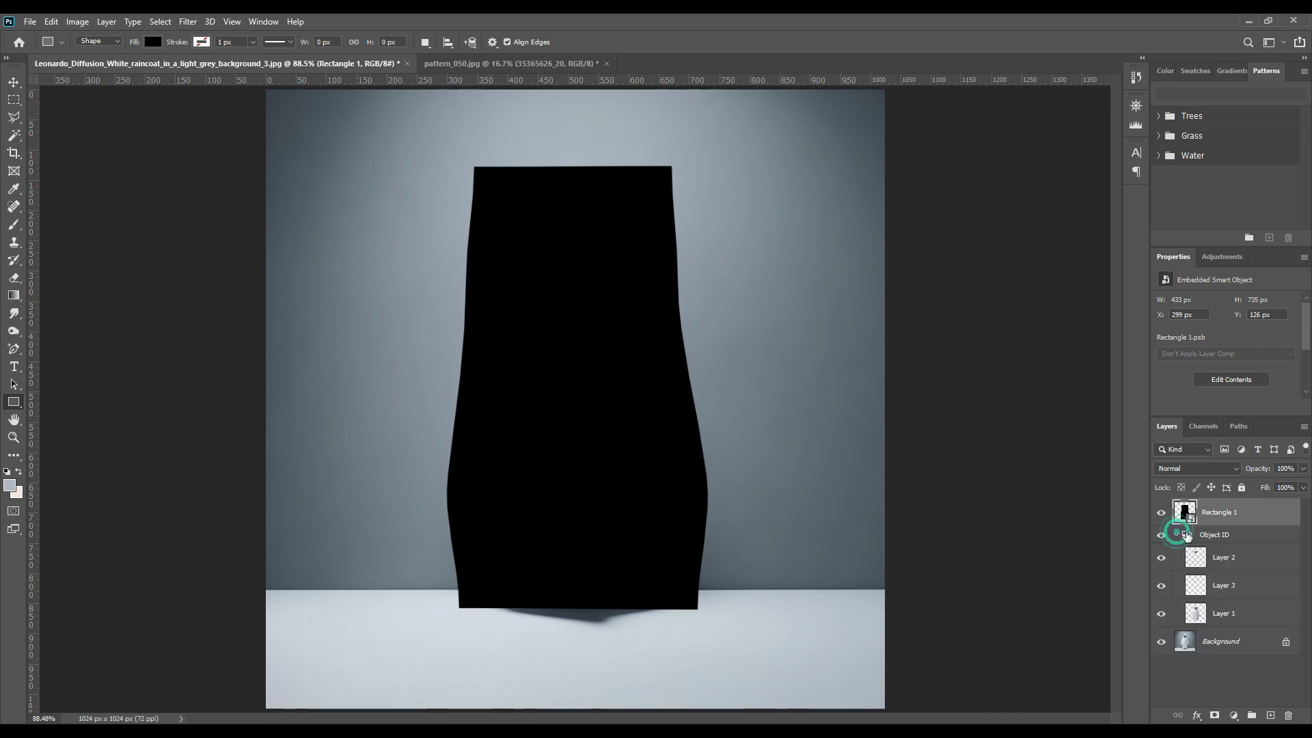
left_click(1195, 616, "ctrl")
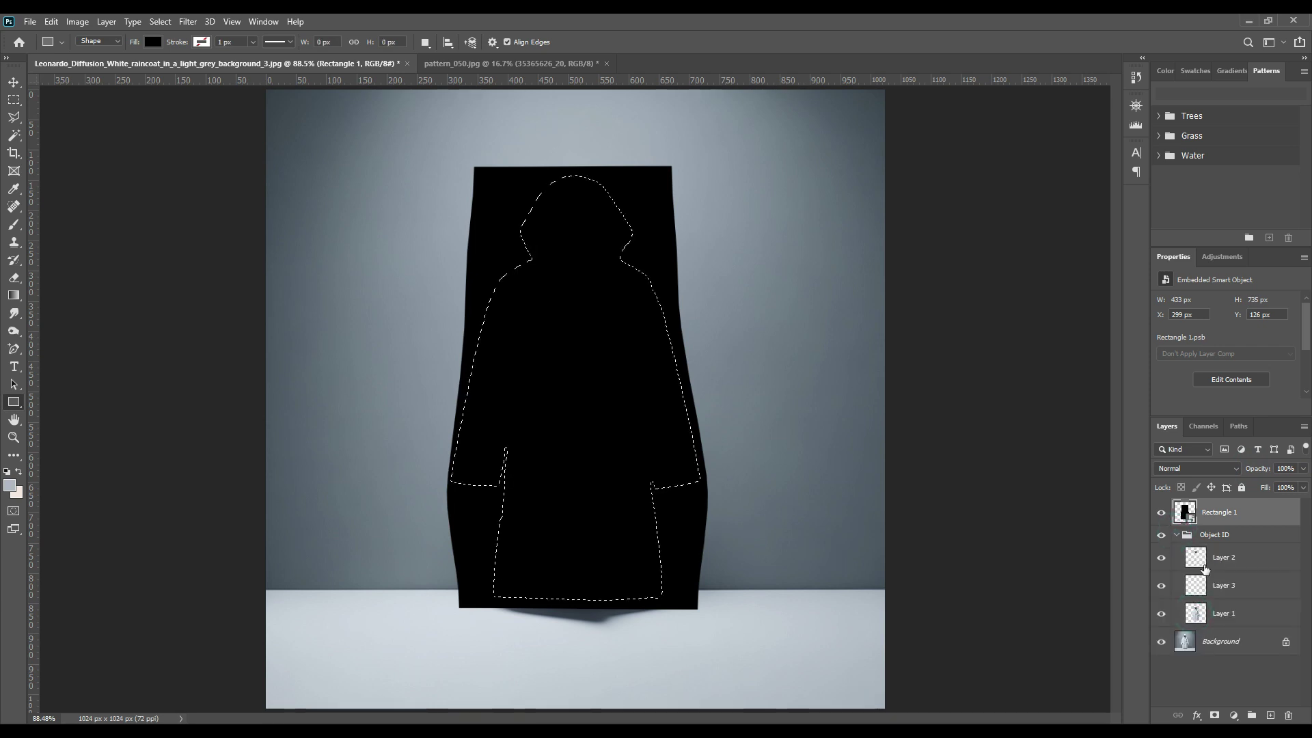
left_click(1216, 713)
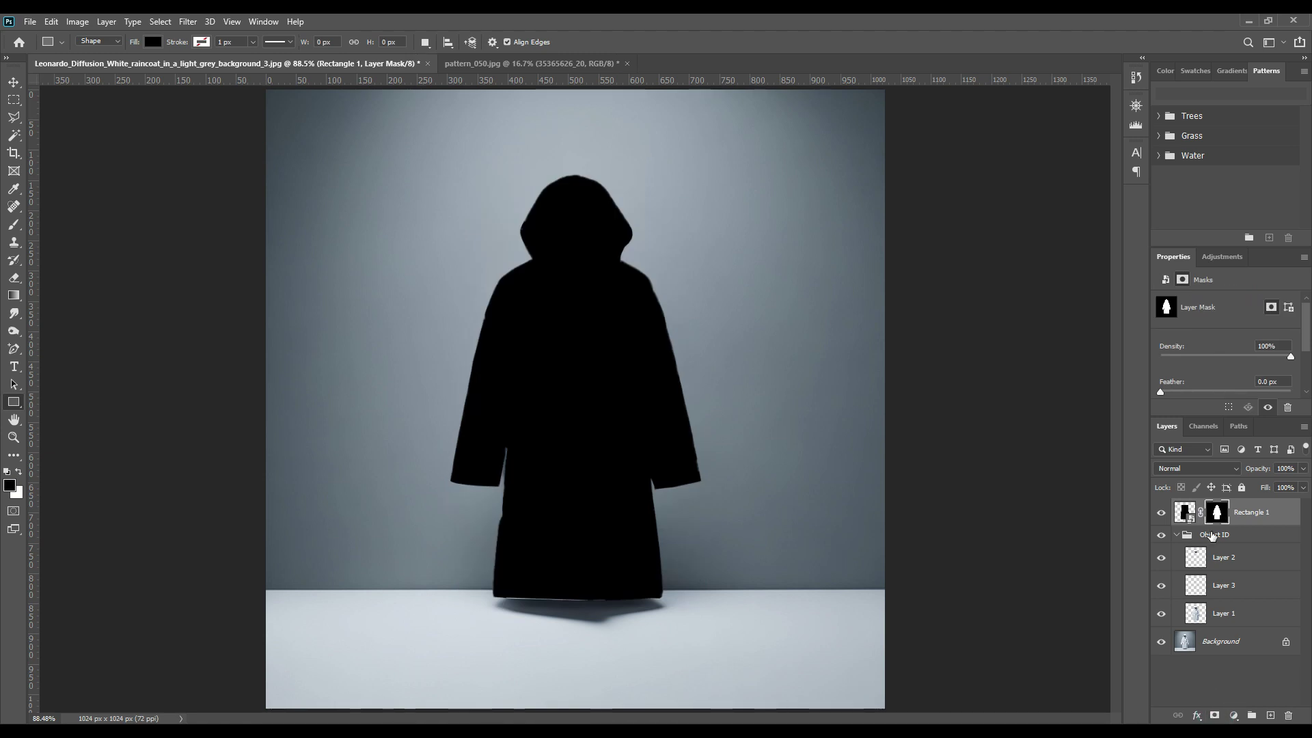
Step: Select the belt and hood lining from Layers 3 and 2, fill both areas black in Rectangle 1's mask, and deselect
left_click(1195, 585, "ctrl")
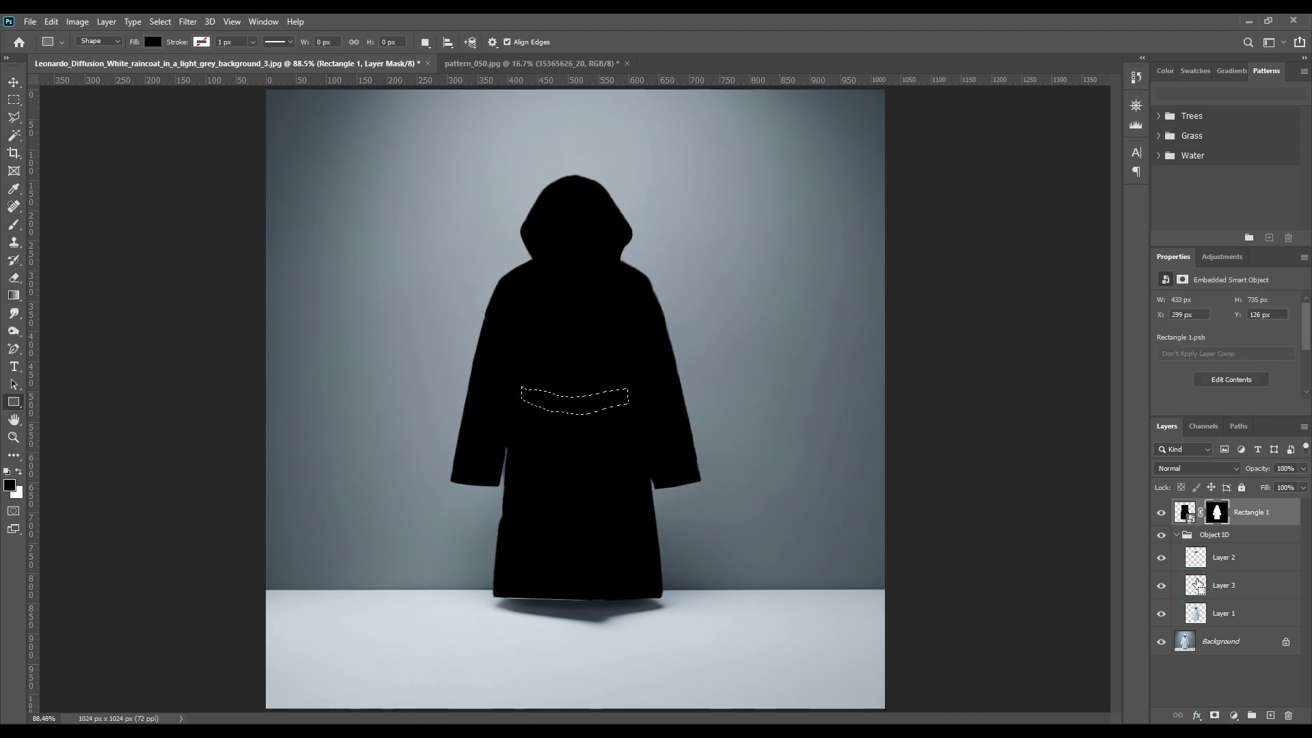
left_click(1196, 559, "ctrl+shift")
left_click(1218, 514)
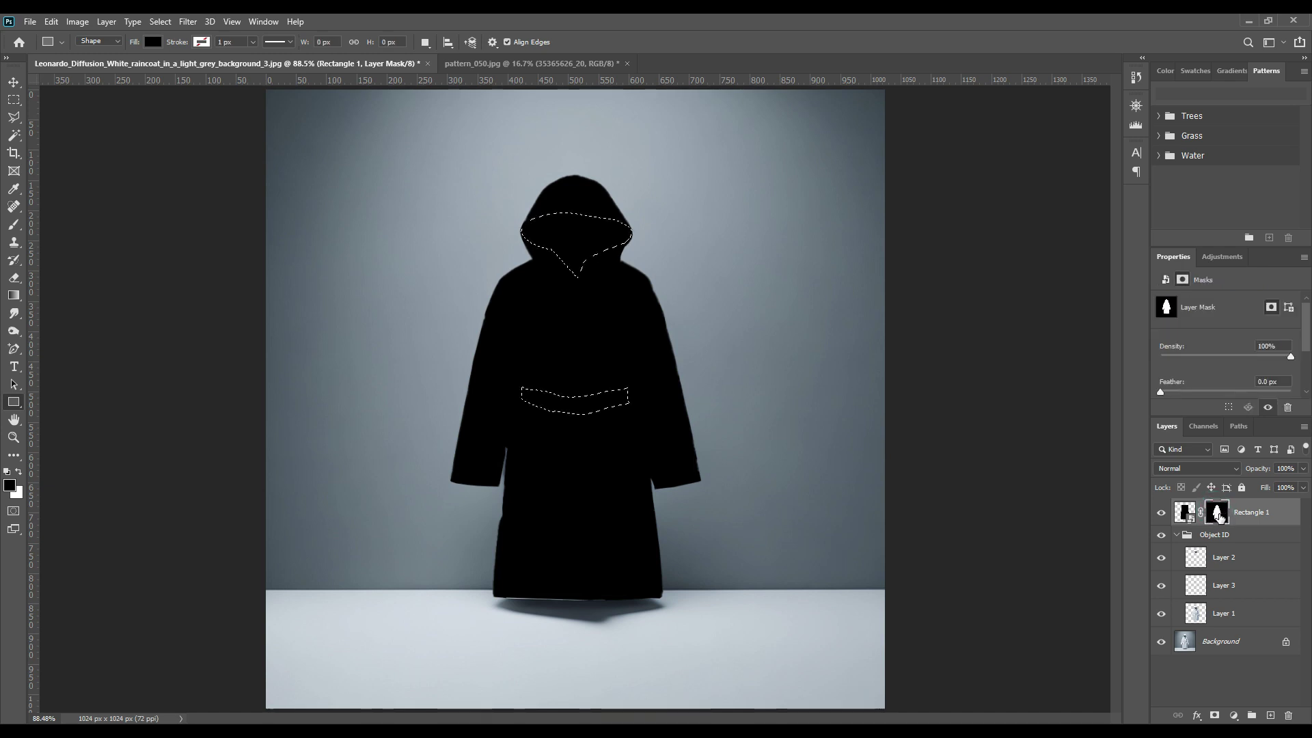
left_click(18, 472)
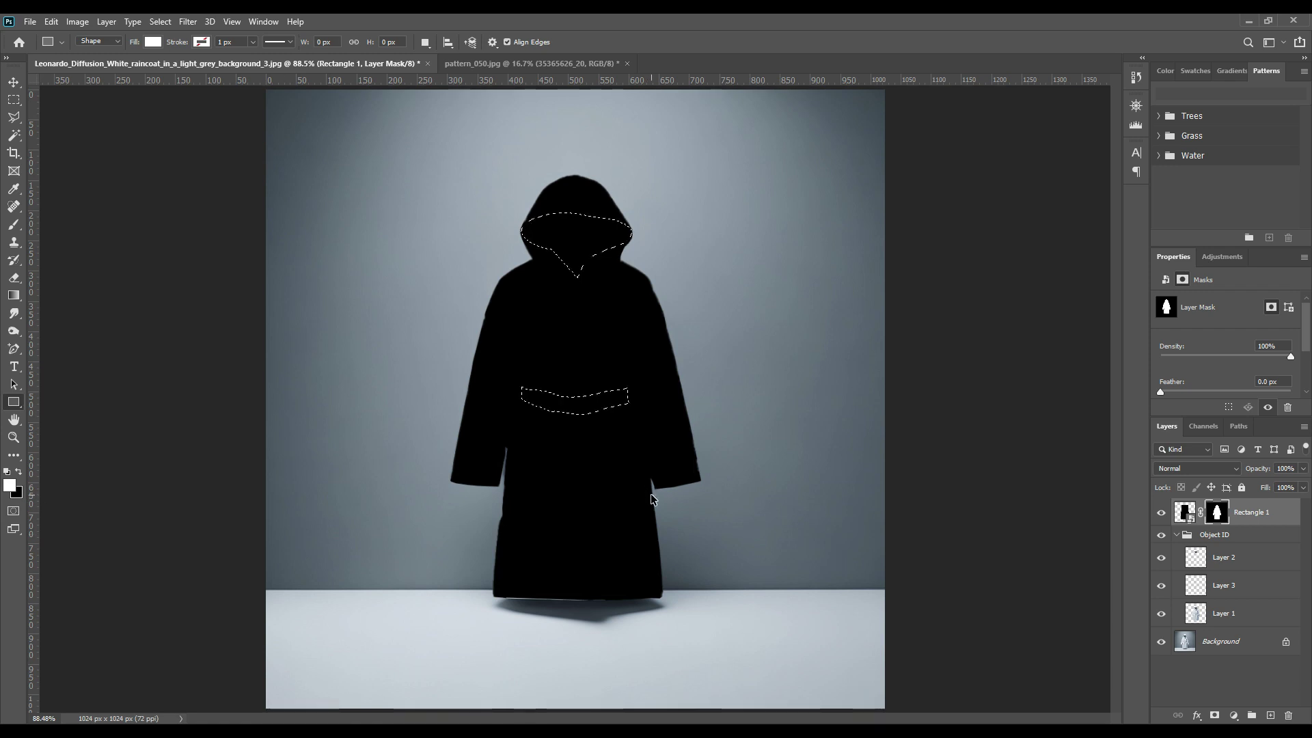
key("alt+BackSpace")
key("ctrl+d")
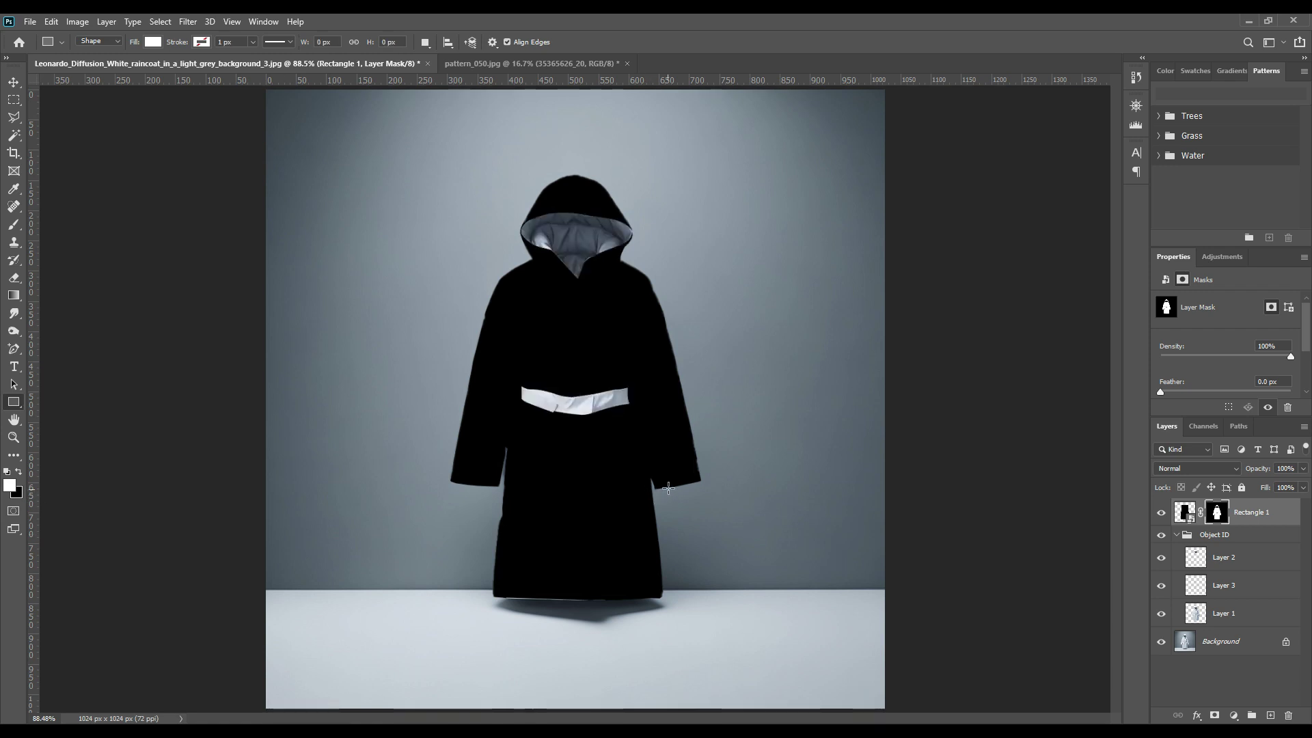
Step: Load the hood lining from Layer 2 as a selection and add a solid color fill layer in blue #0063ff above Rectangle 1
left_click(1195, 557, "ctrl")
left_click(1251, 515)
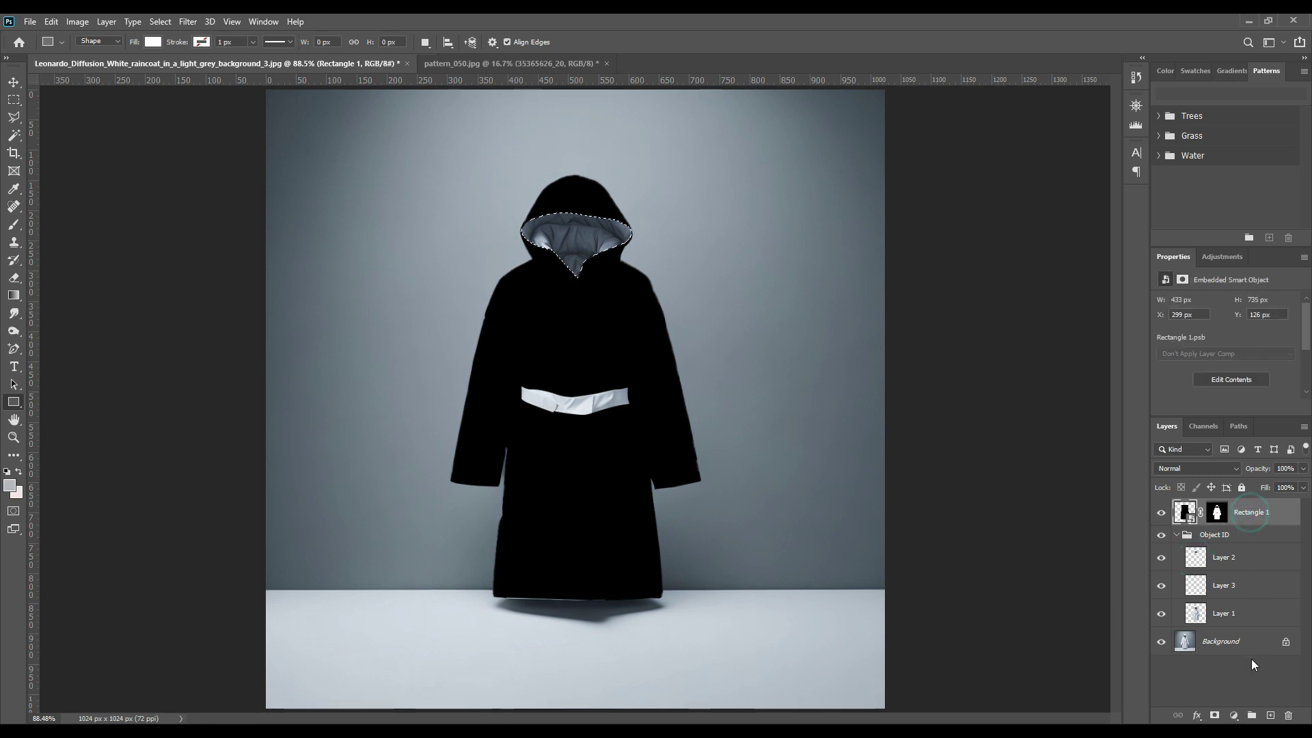
left_click(1236, 715)
left_click(1223, 471)
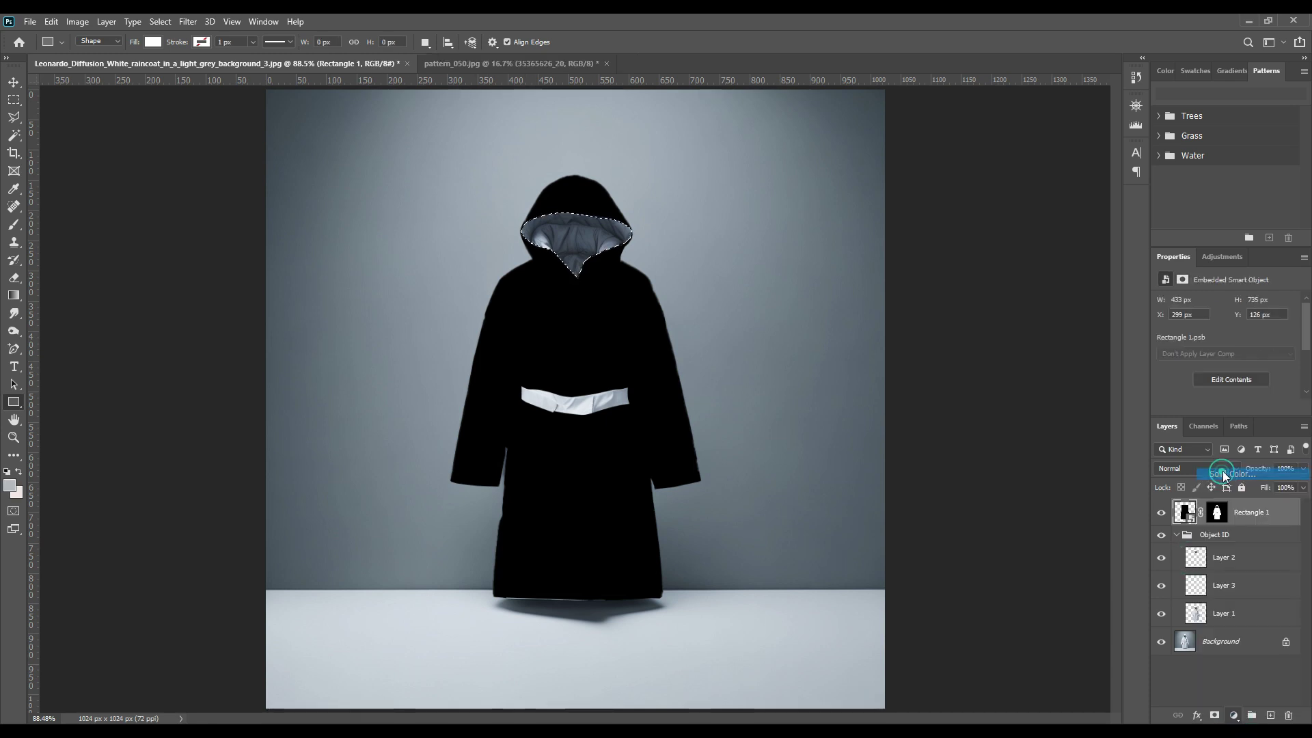
type("0063ff")
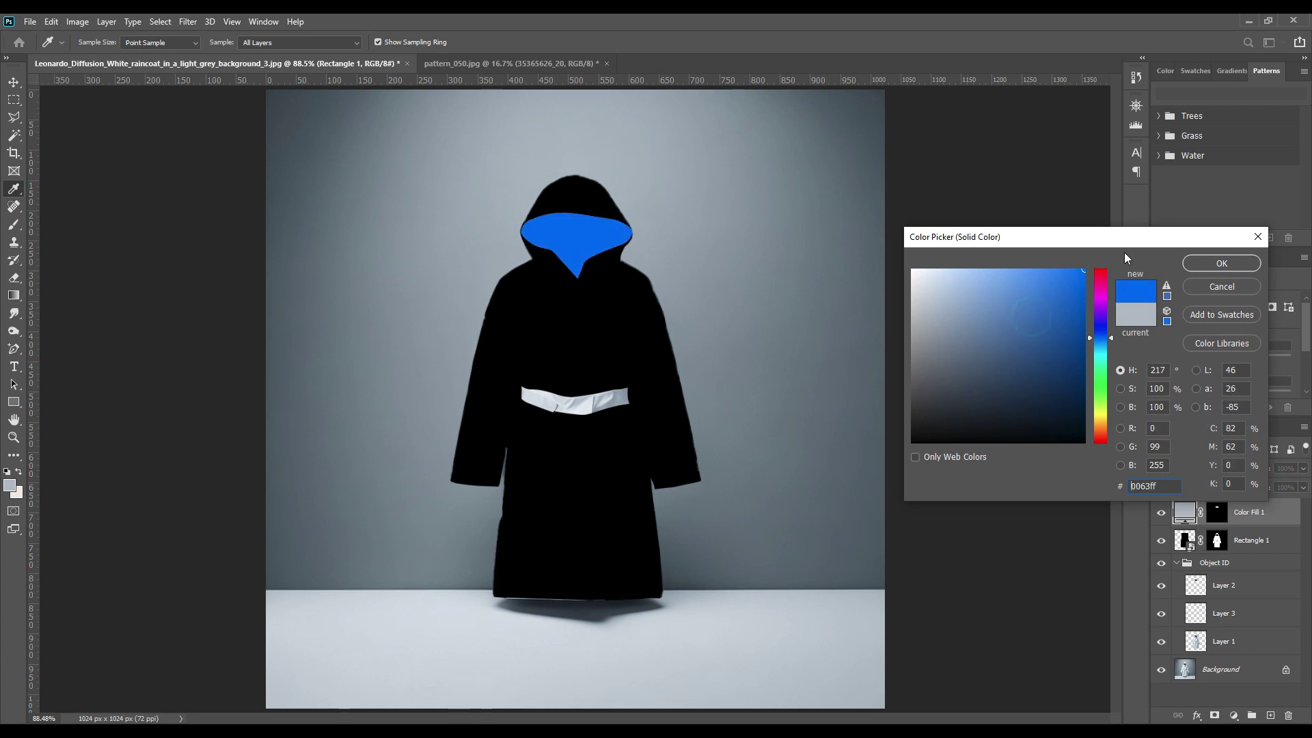
left_click(1235, 262)
Step: Load the belt from Layer 3 as a selection and add a solid color fill layer in magenta #f600ff
left_click(1198, 619, "ctrl")
left_click(1235, 715)
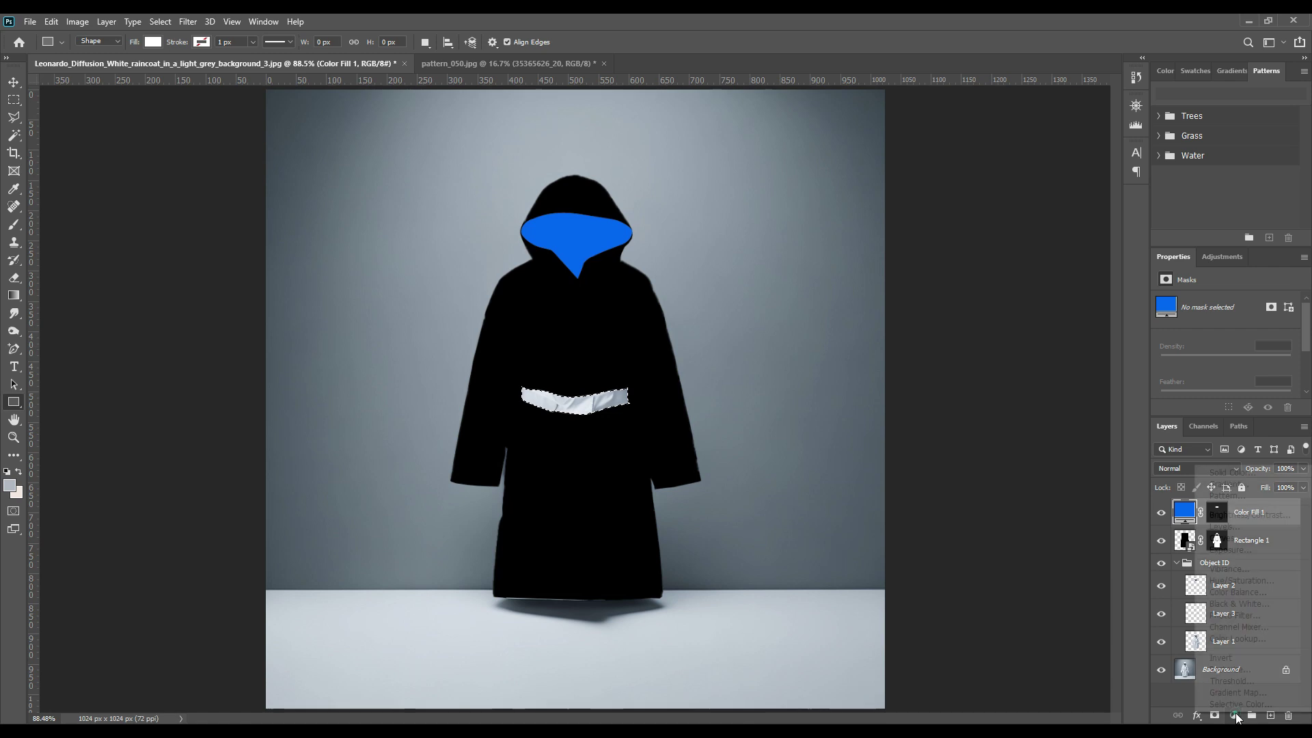
left_click(1225, 470)
left_click_drag(1083, 334, 1083, 299)
left_click(1084, 271)
left_click(1217, 272)
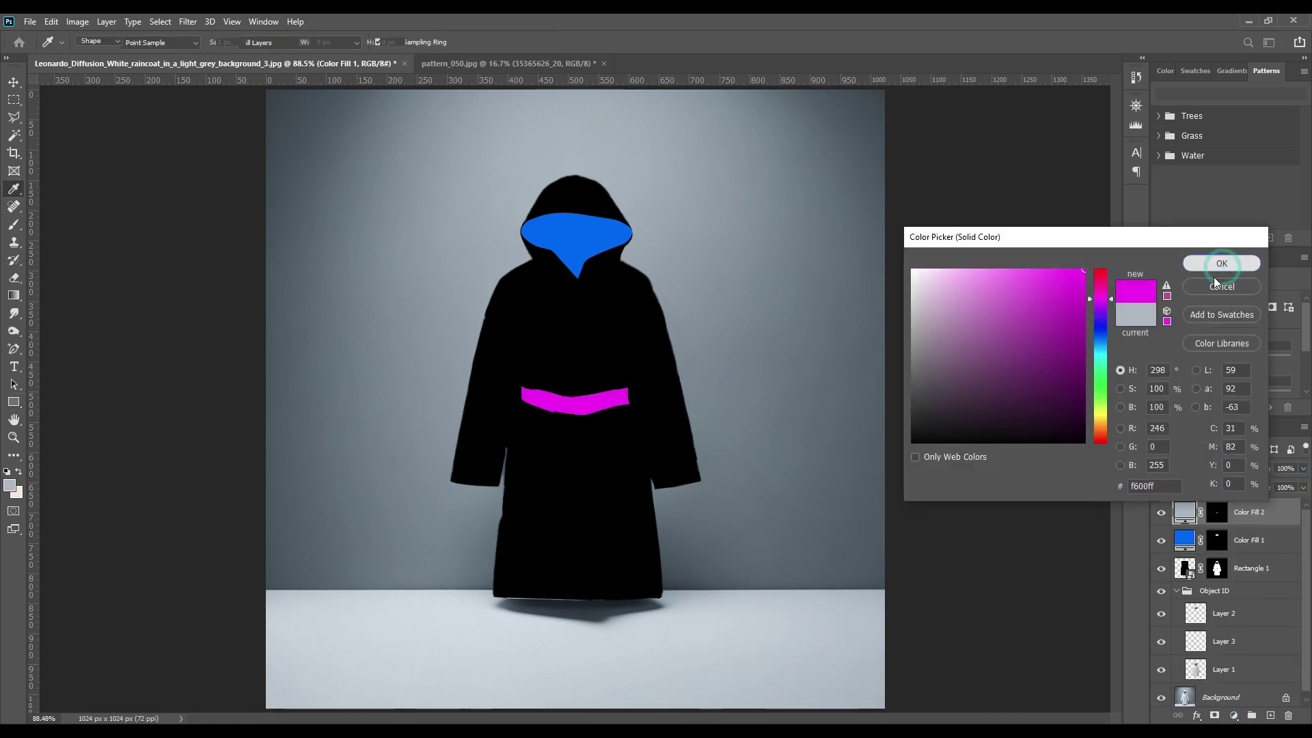
Step: Collapse the Object ID group and copy the coat from the Background onto a new layer using the combined masks of the three upper layers
left_click(1176, 590)
left_click(1238, 592)
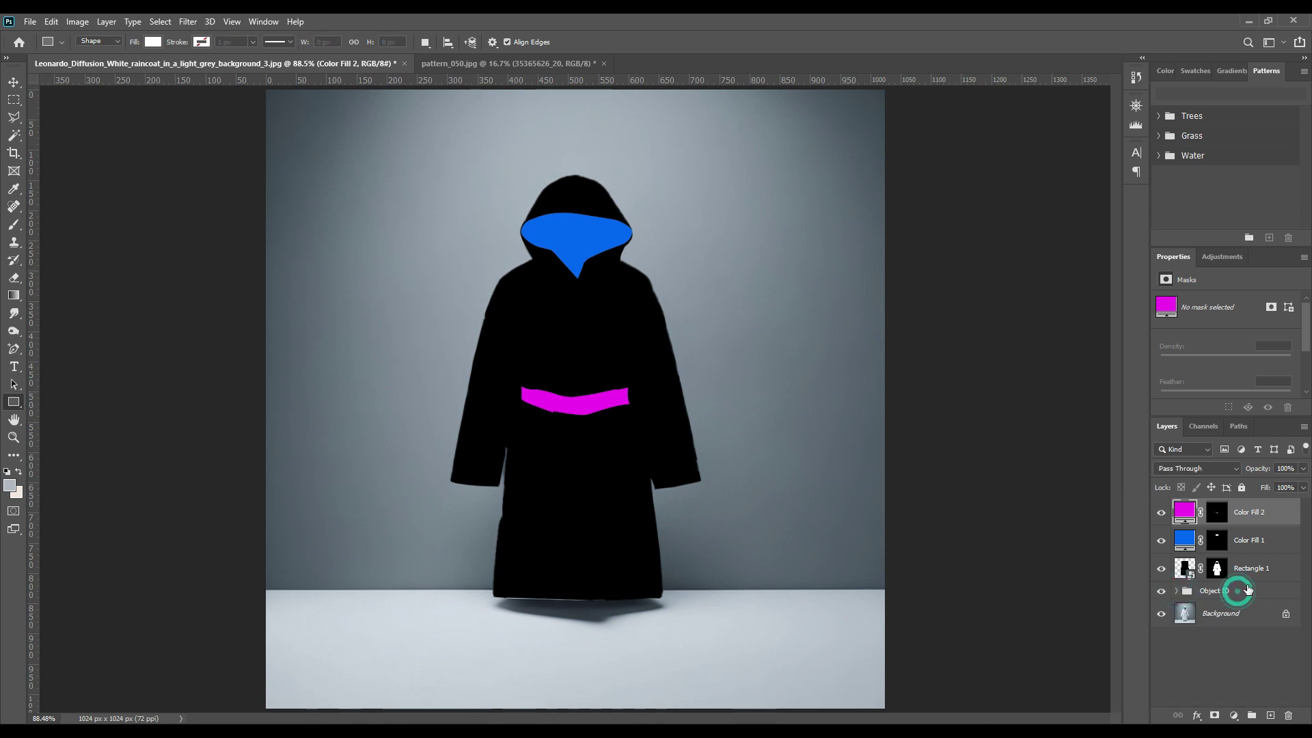
left_click(1219, 635)
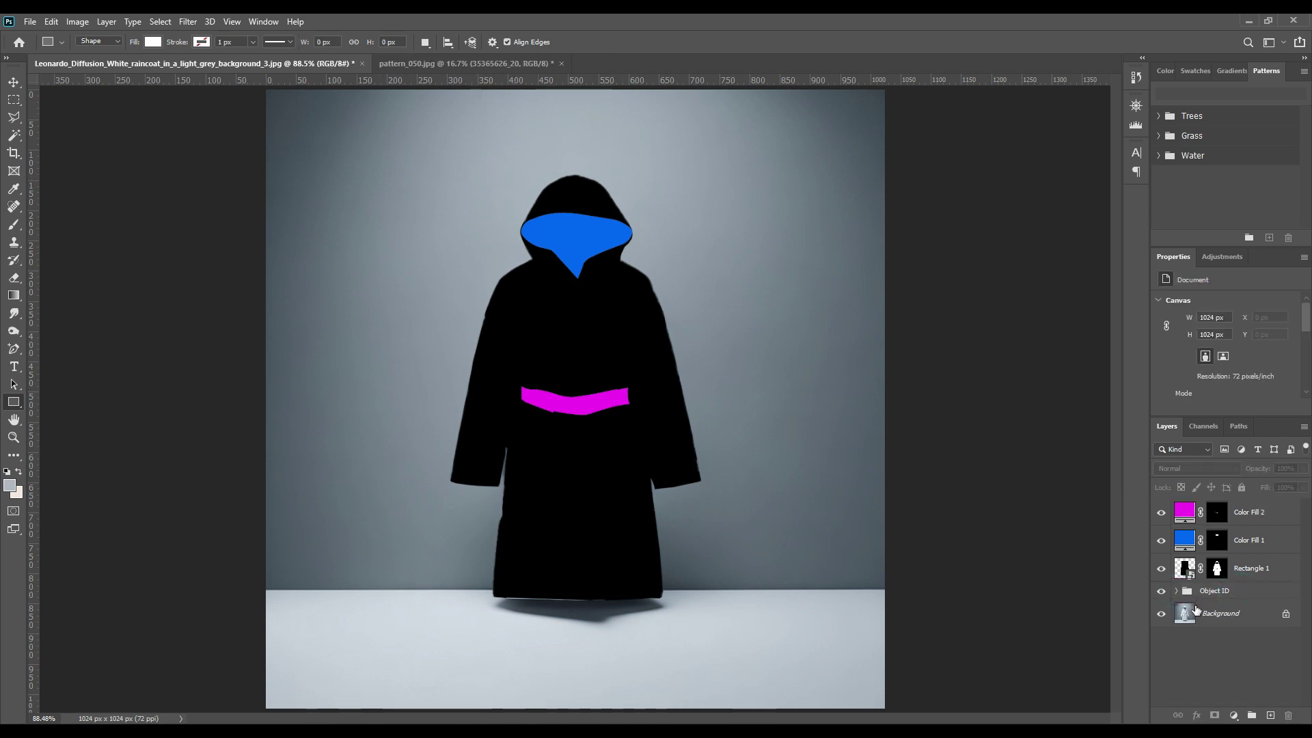
left_click(1218, 568, "ctrl")
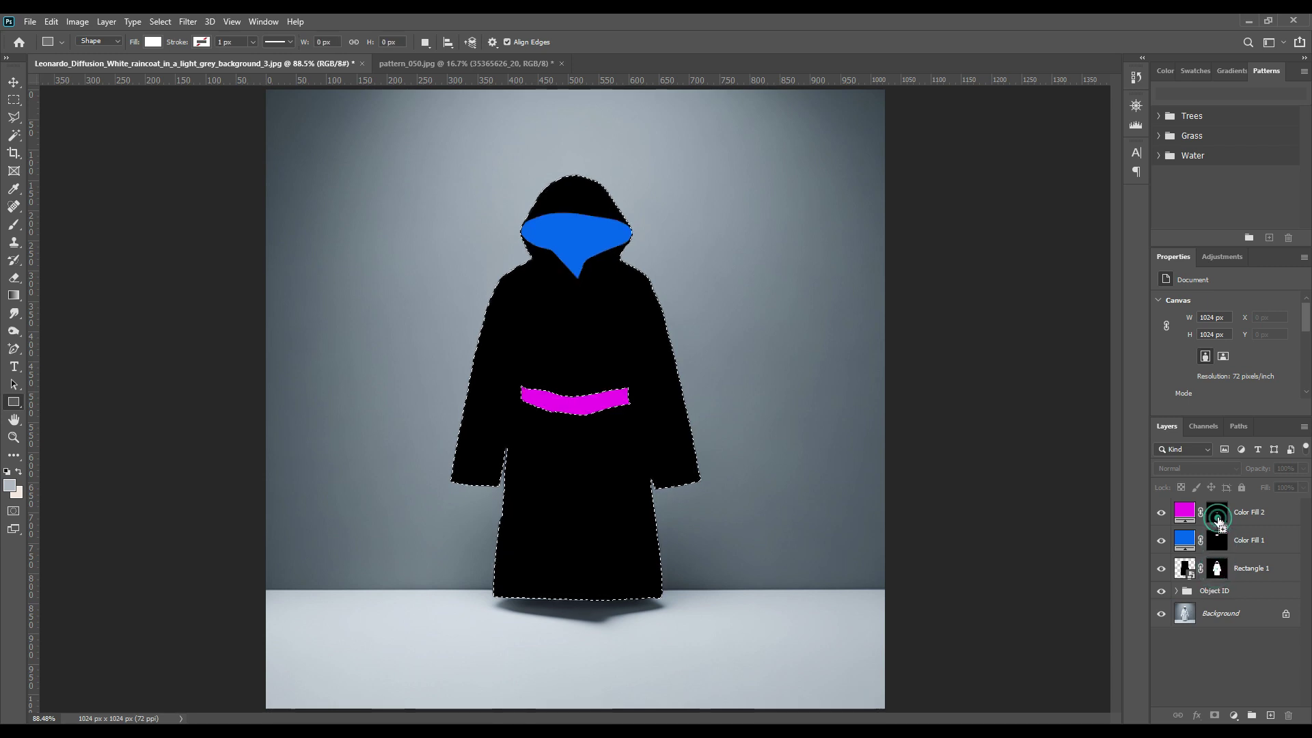
left_click(1221, 617)
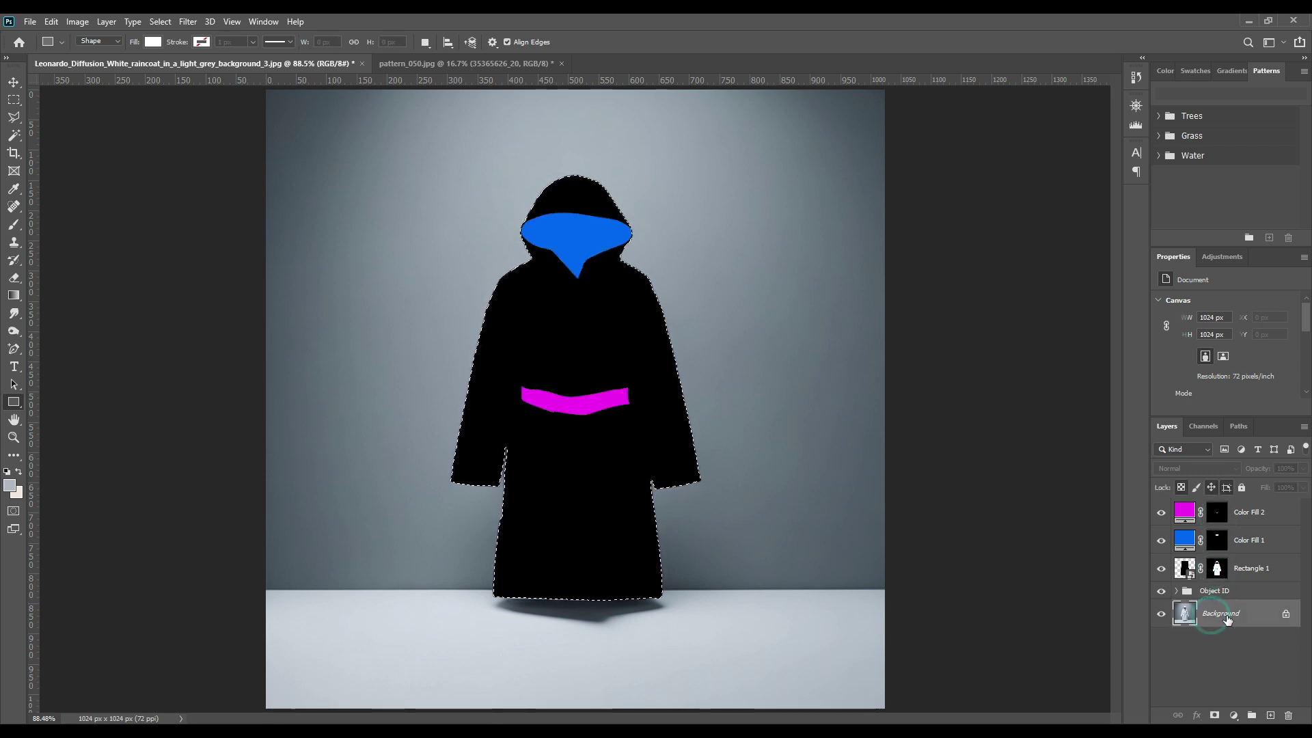
key("ctrl+j")
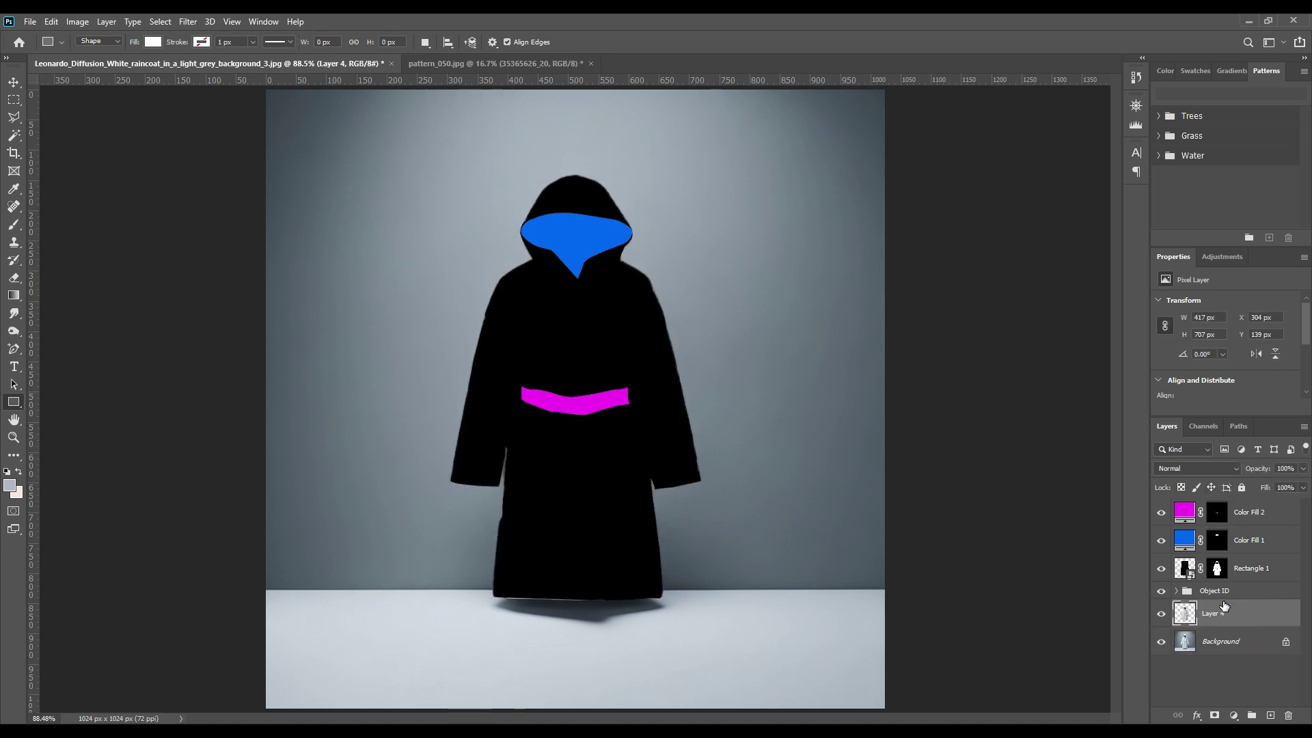
Step: Open Rectangle 1's smart object contents and copy the green raindrop pattern from pattern_050.jpg into it
double_click(1189, 571)
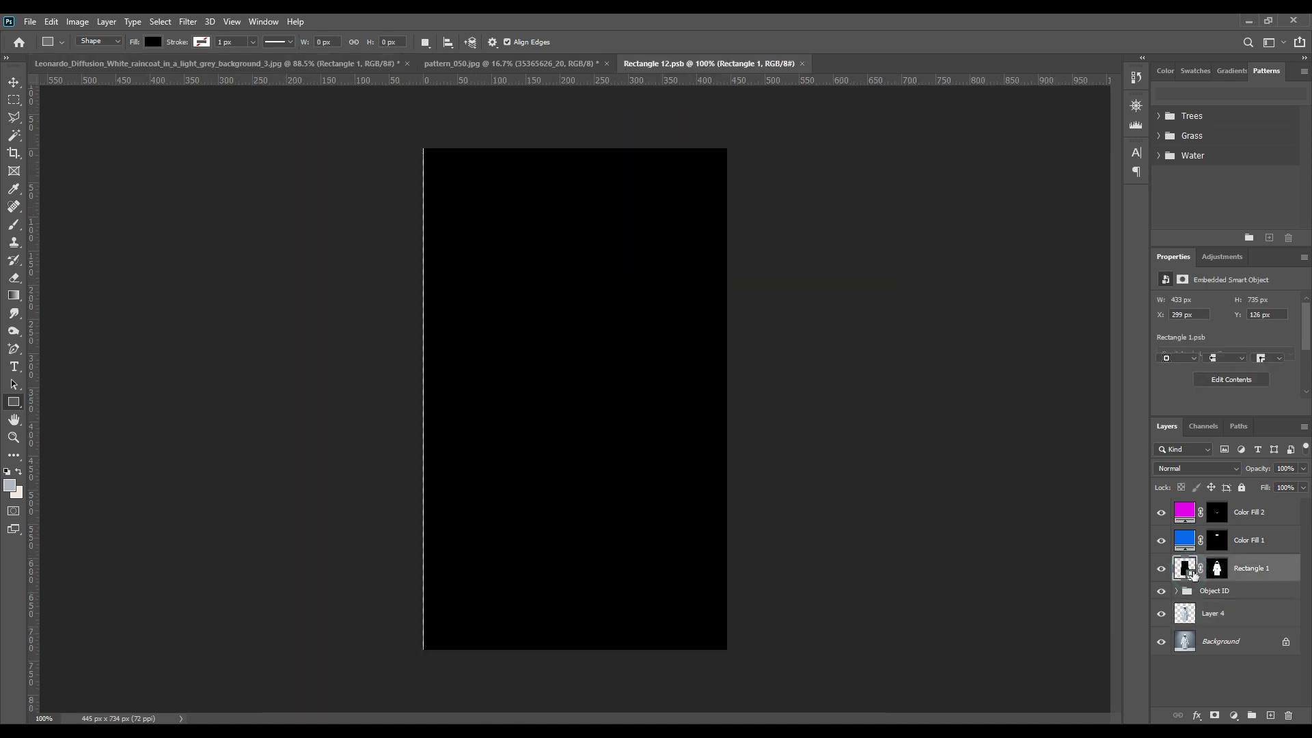
left_click(12, 84)
left_click(510, 64)
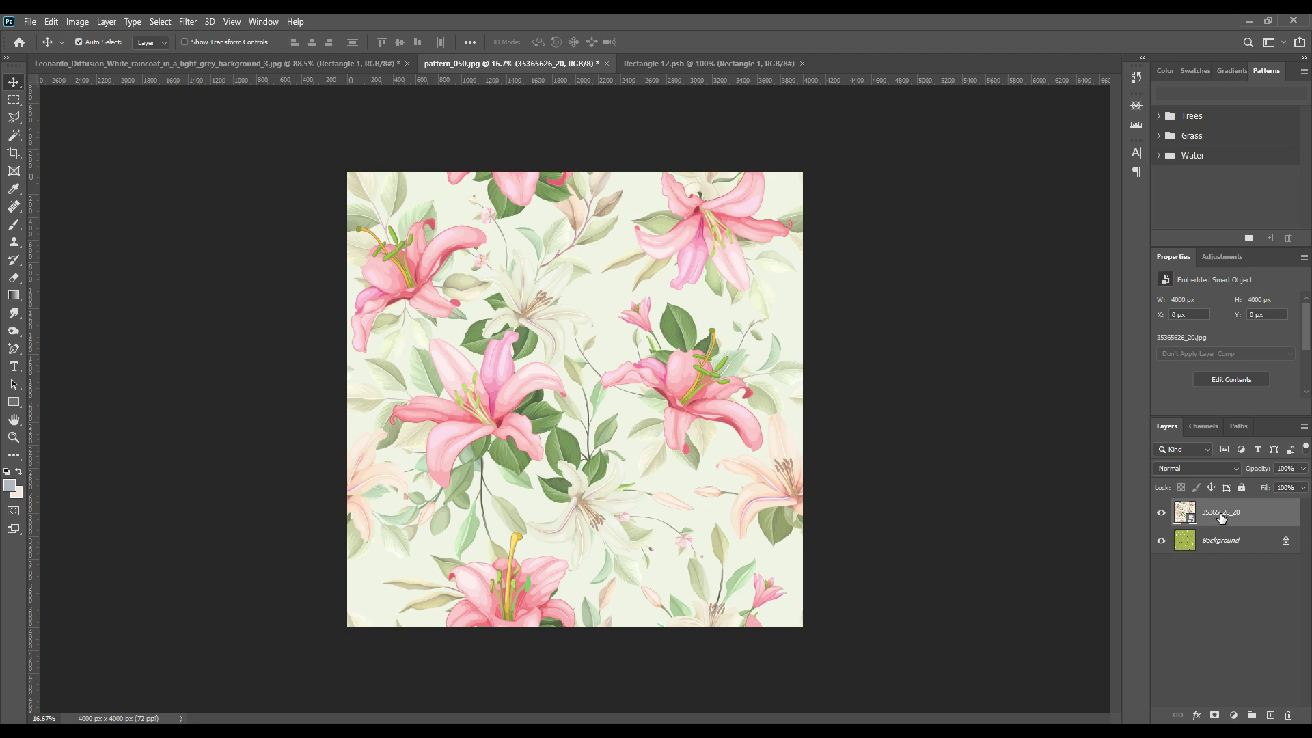
left_click_drag(1221, 517, 562, 335)
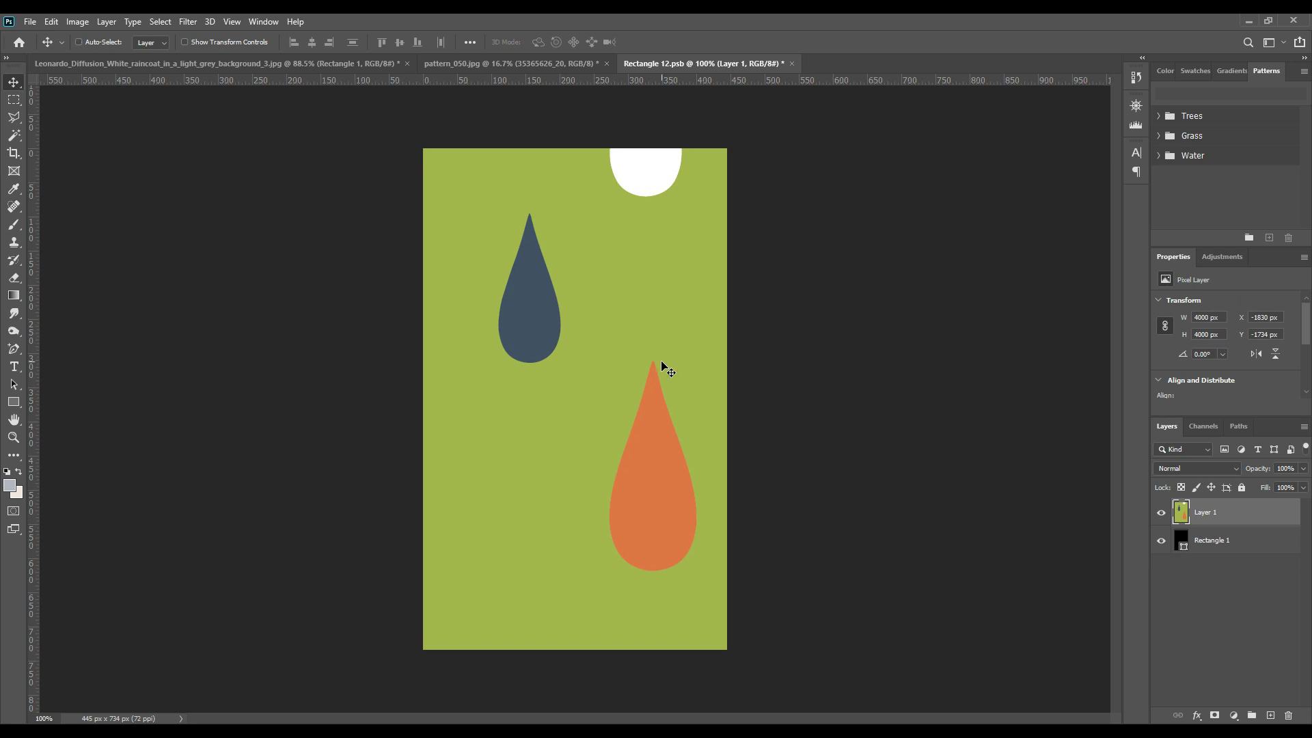
Step: Scale the raindrop pattern down to about 465 px square and place it over the upper part of the smart object canvas
key("ctrl+t")
key("ctrl+minus")
key("ctrl+minus")
key("ctrl+minus")
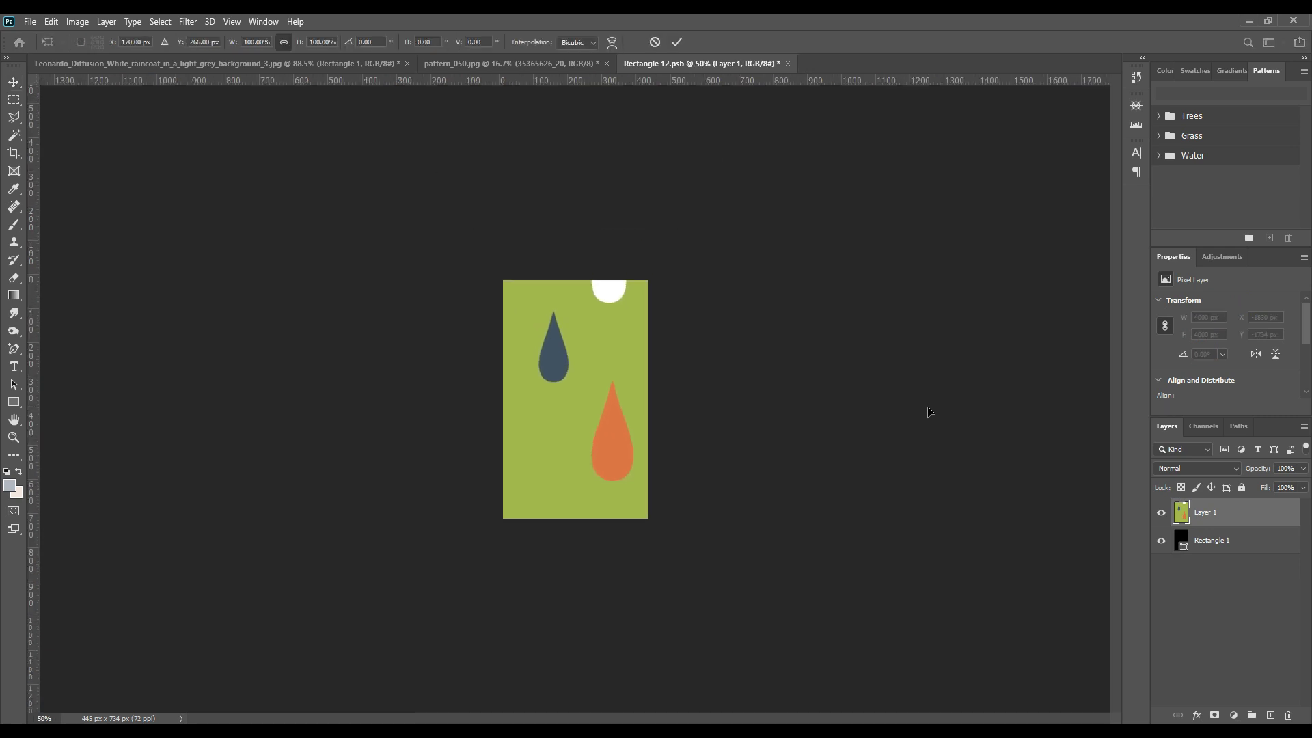
left_click_drag(1020, 375, 565, 363)
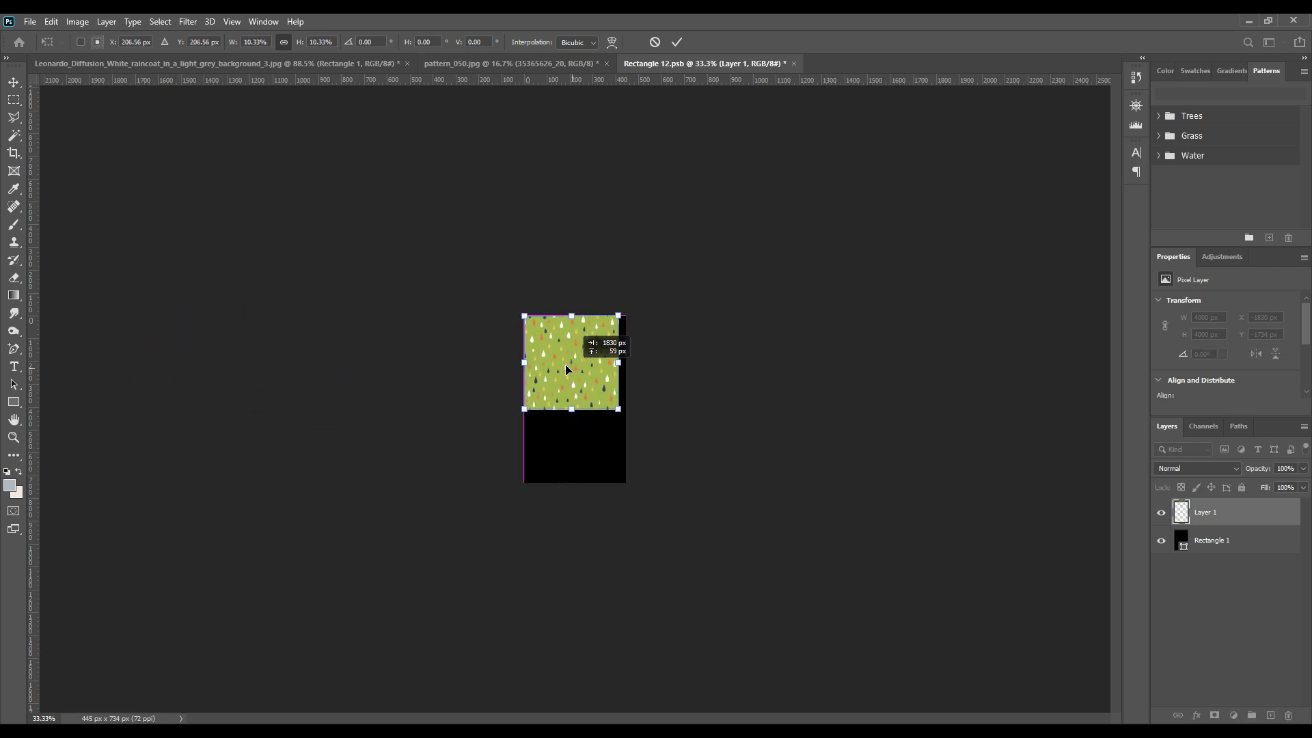
mouse_move(615, 408)
left_mouse_down()
mouse_move(629, 413)
mouse_move(618, 393)
left_mouse_up()
left_click(678, 43)
Step: Duplicate the raindrop pattern layer and place the copy directly below the original, overlapping slightly to close the seam
key("ctrl+j")
left_click_drag(592, 380, 606, 441)
left_click(743, 432)
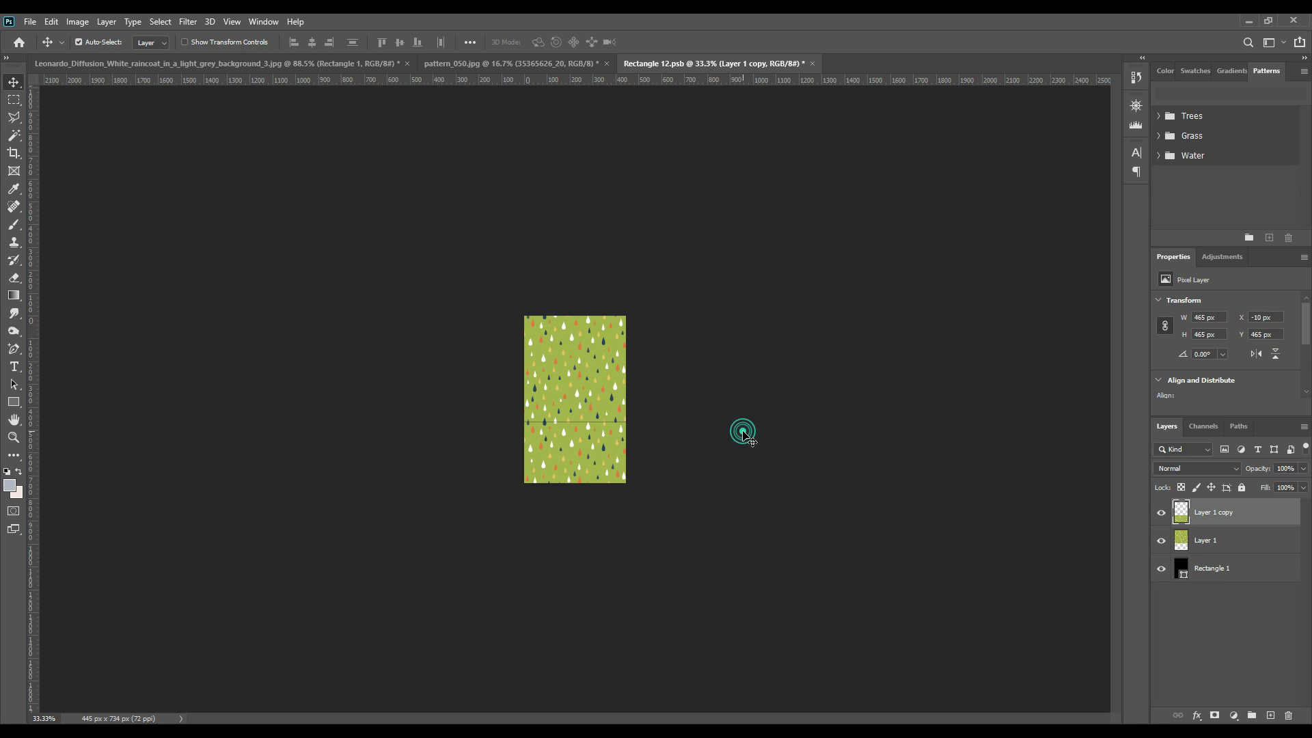
left_click(602, 460)
key("ctrl+0")
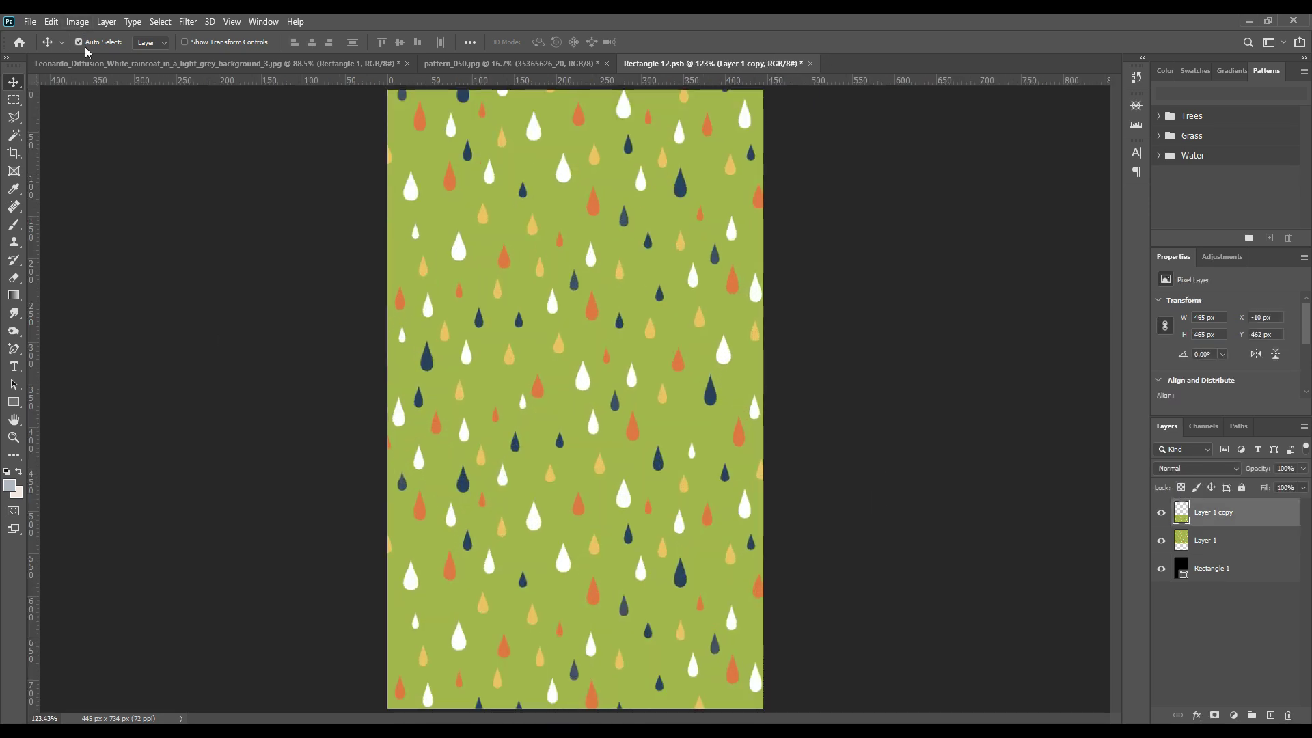
Step: Save the smart object contents and return to the raincoat document
left_click(31, 22)
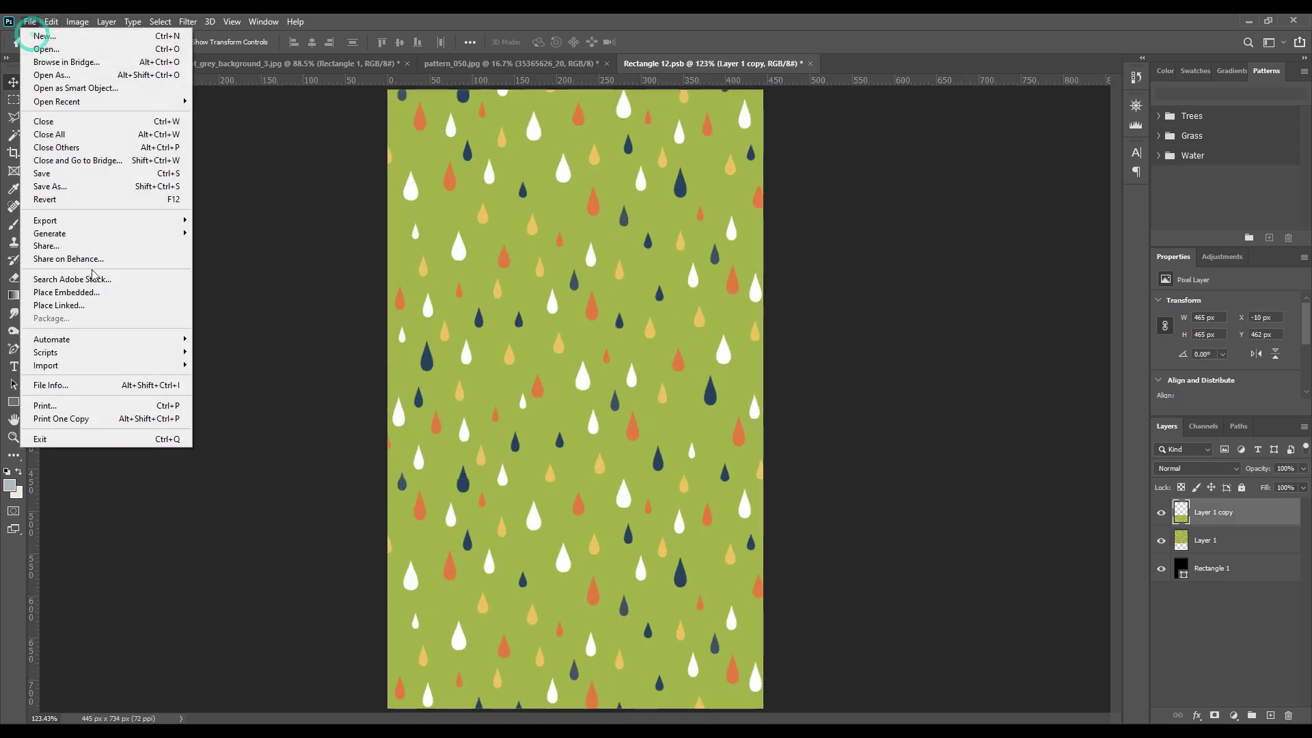
left_click(56, 170)
left_click(303, 64)
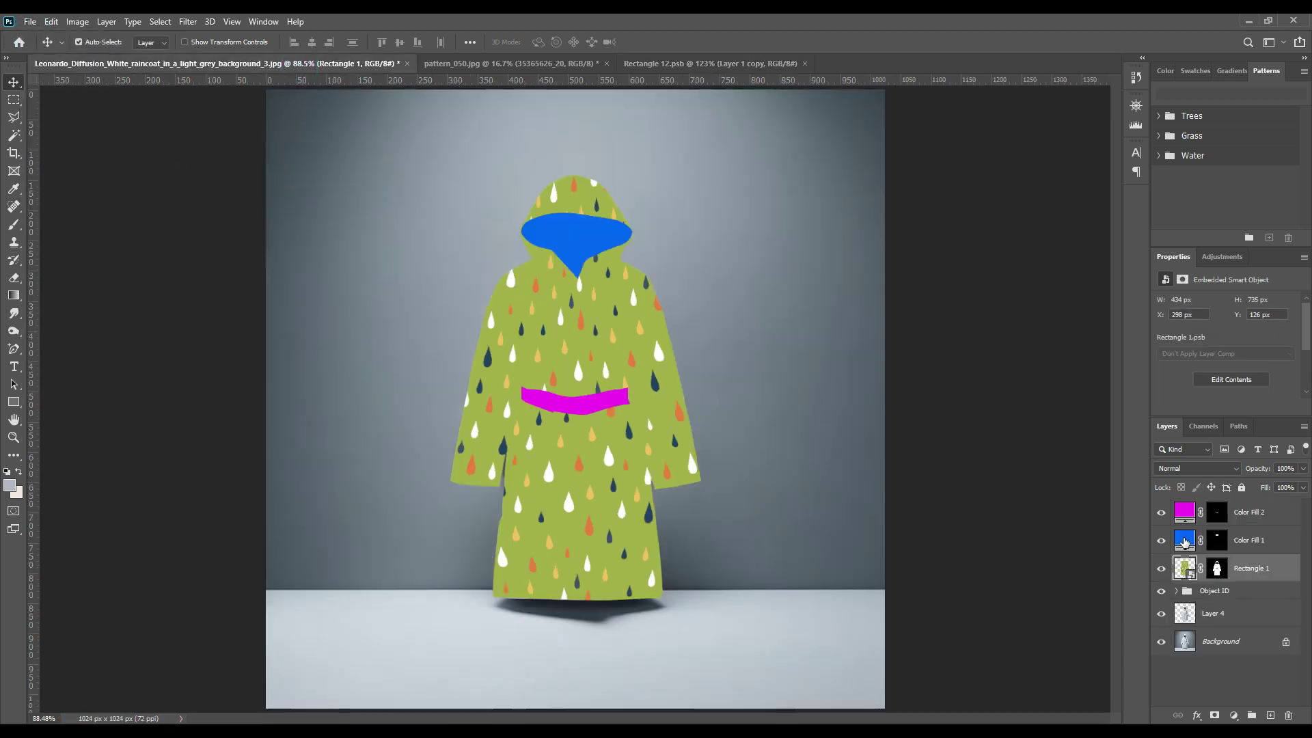
Step: Recolor the belt and hood lining fills with the coat pattern's green #a2b035, sampled from the image
double_click(1187, 514)
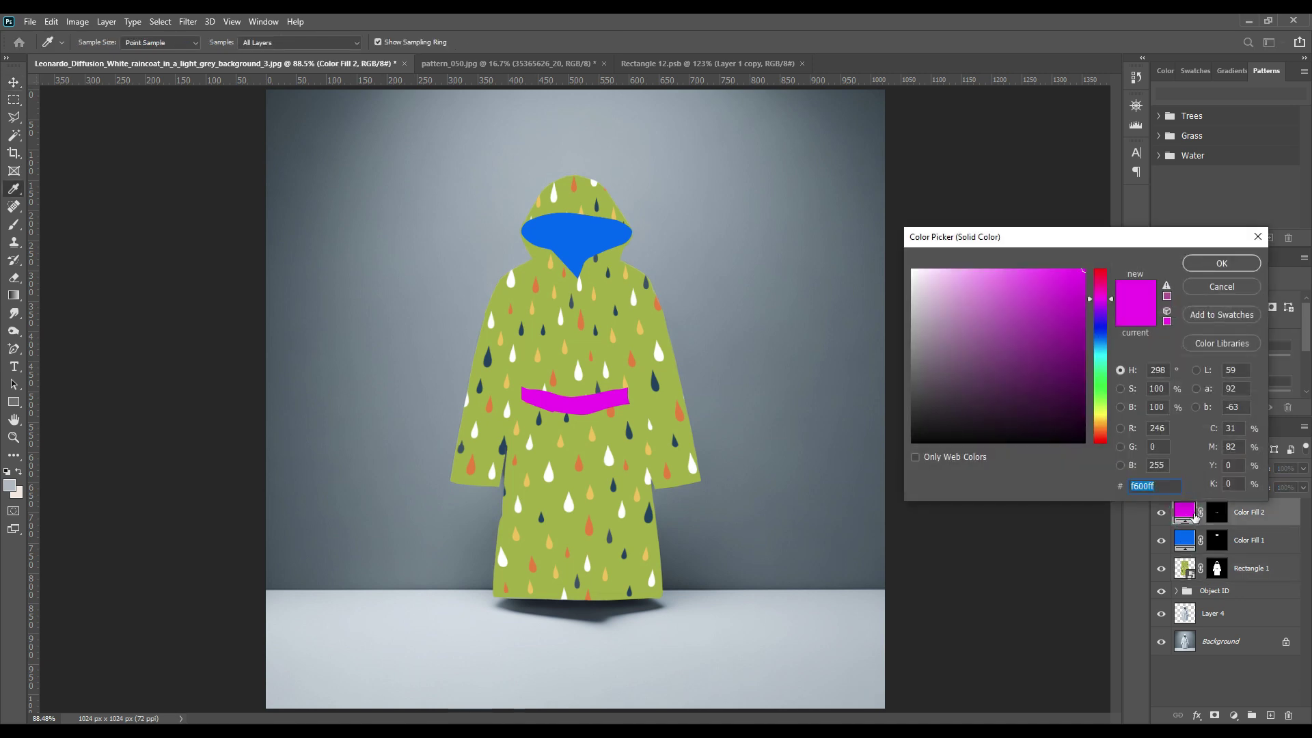
left_click(610, 423)
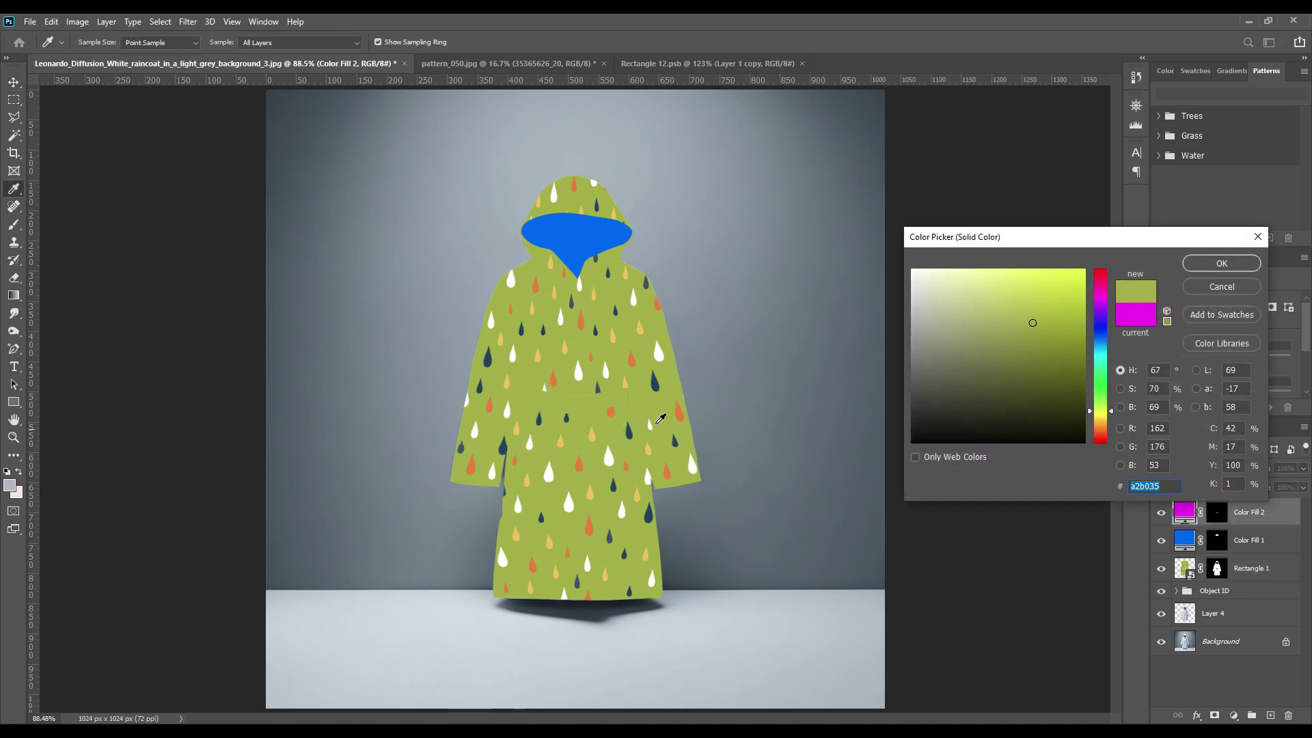
left_click(1204, 266)
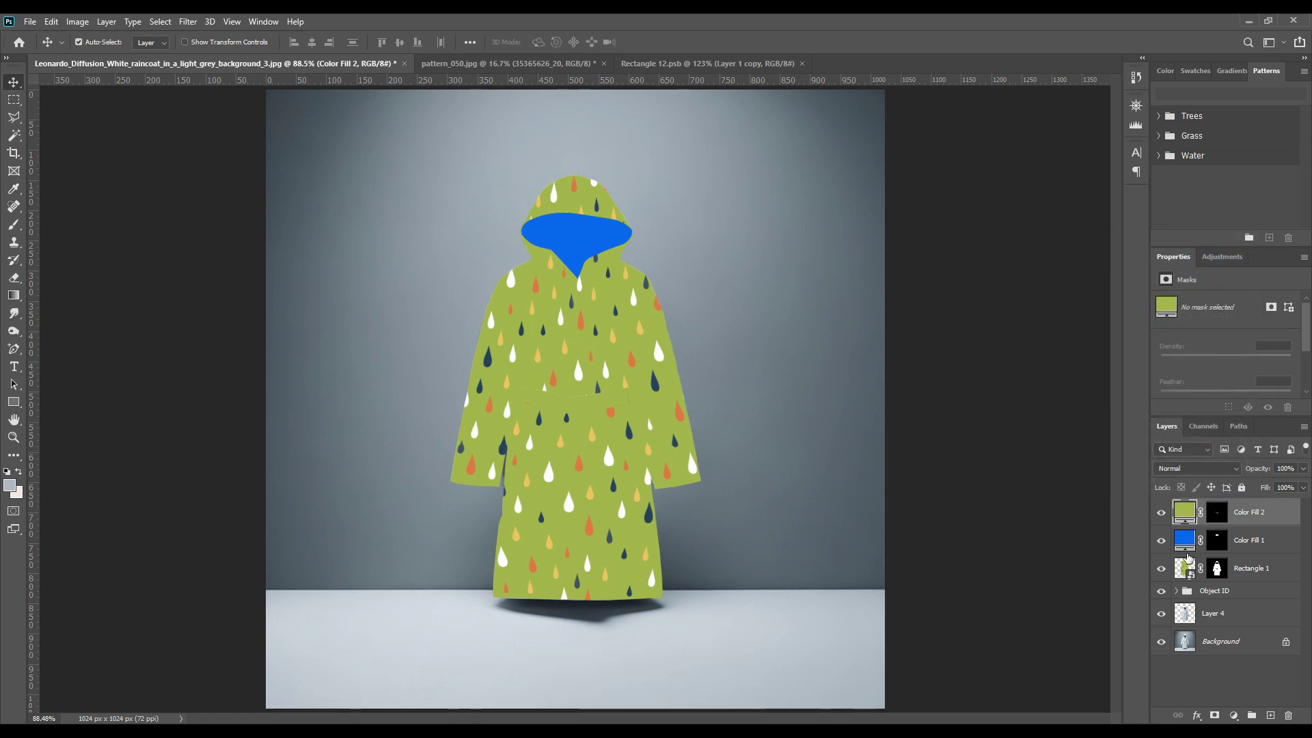
double_click(1189, 540)
left_click(601, 276)
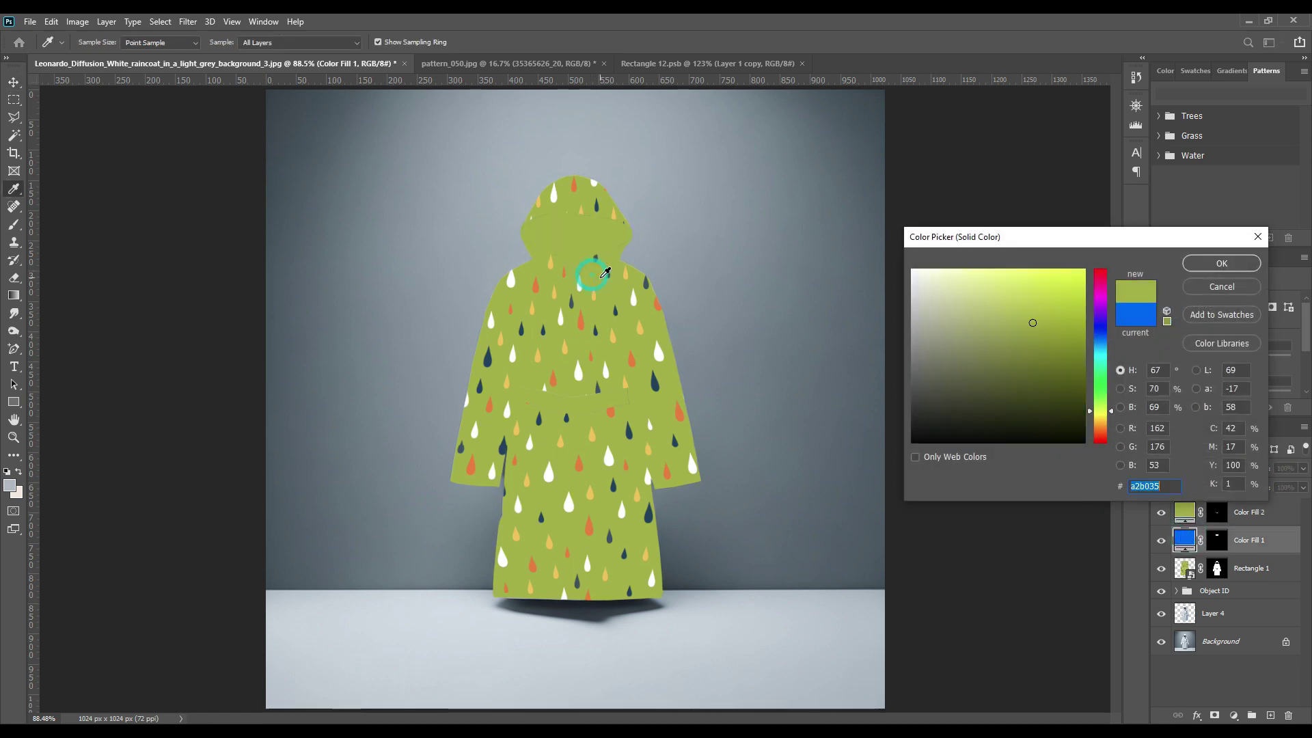
left_click(1203, 264)
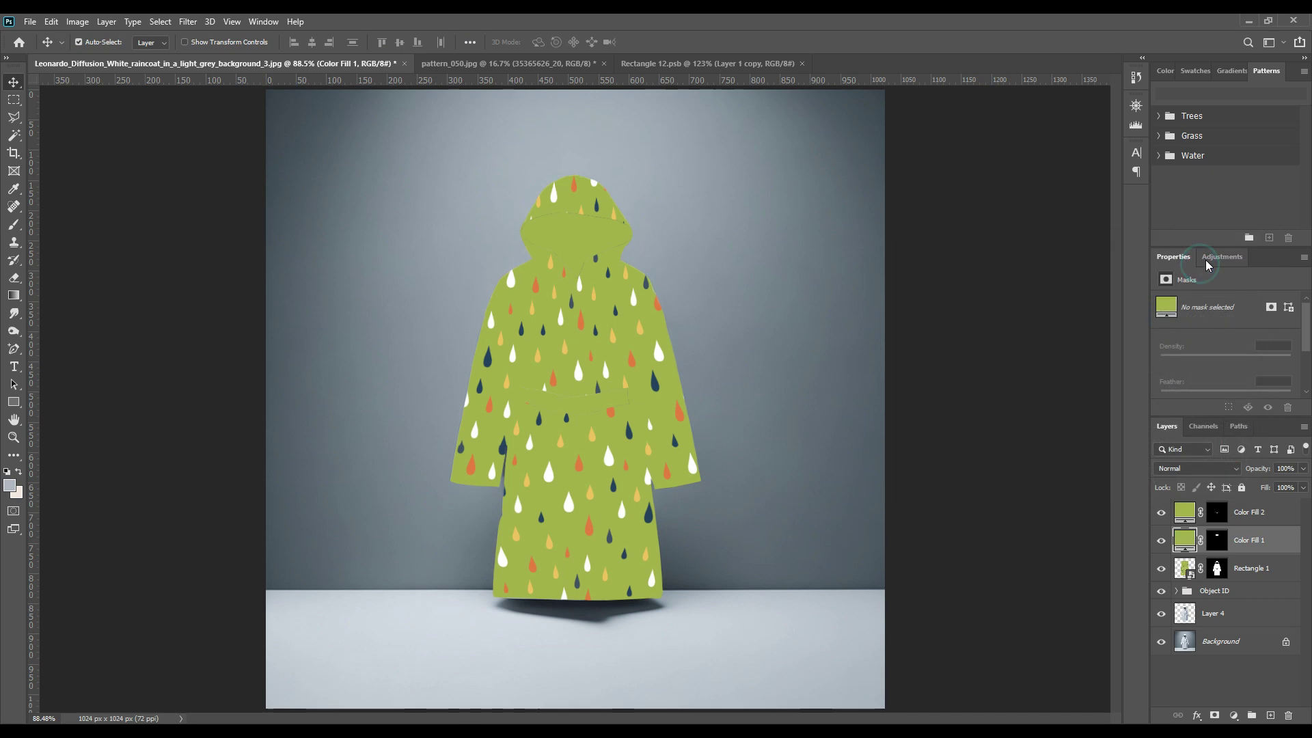
Step: Move Layer 4 to the top of the layer stack and duplicate it twice
left_click(1219, 616)
left_click_drag(1230, 617, 1239, 524)
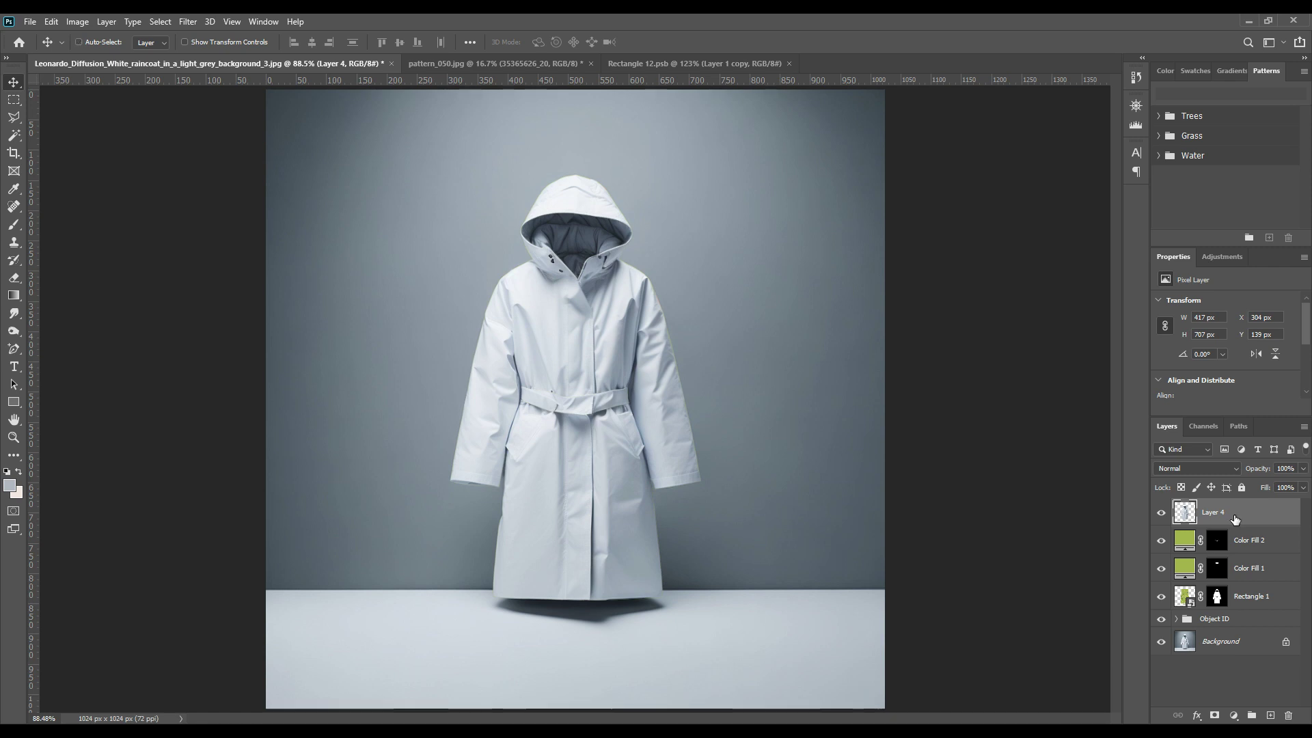
key("ctrl+j")
key("ctrl+j")
Step: Rename the three coat copies, from topmost to lowest, as Light, Midtone and Shadow
double_click(1234, 519)
type("Light")
key("Return")
double_click(1233, 540)
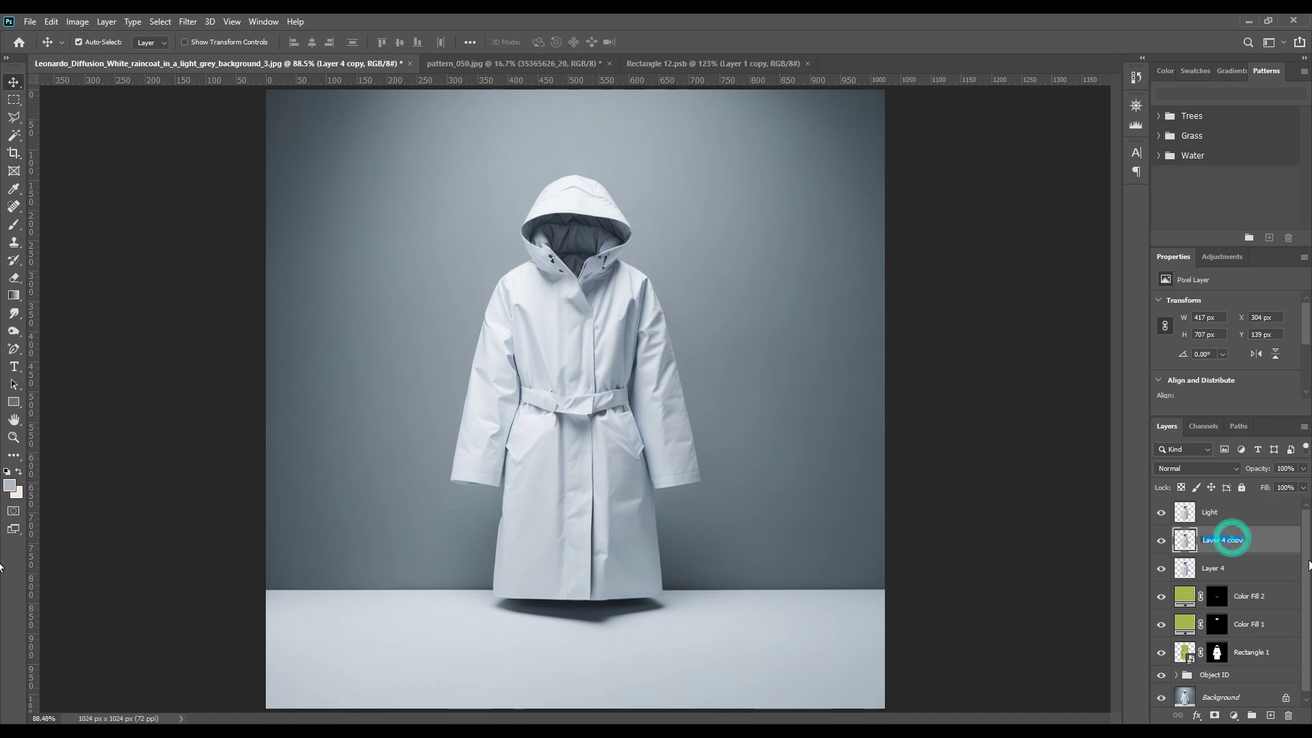
type("Midtone")
key("Return")
left_click(1220, 569)
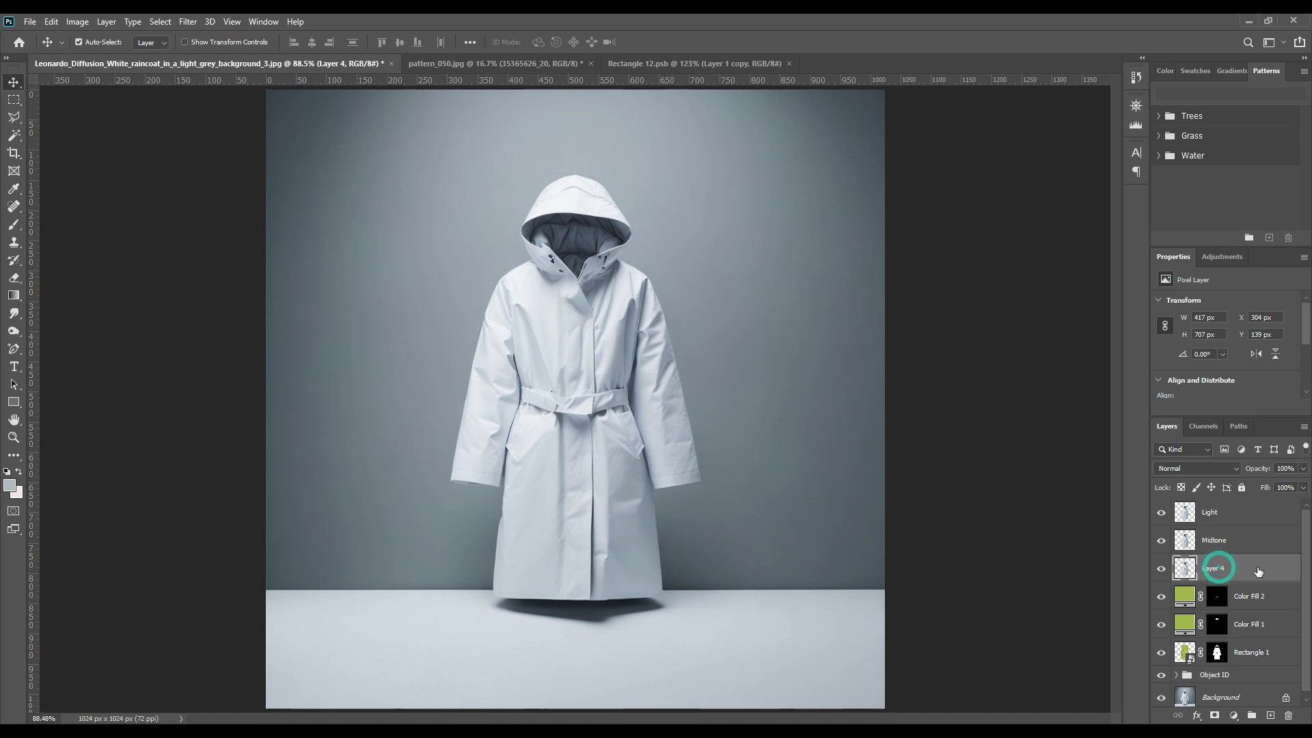
double_click(1216, 568)
type("Shadow")
key("Return")
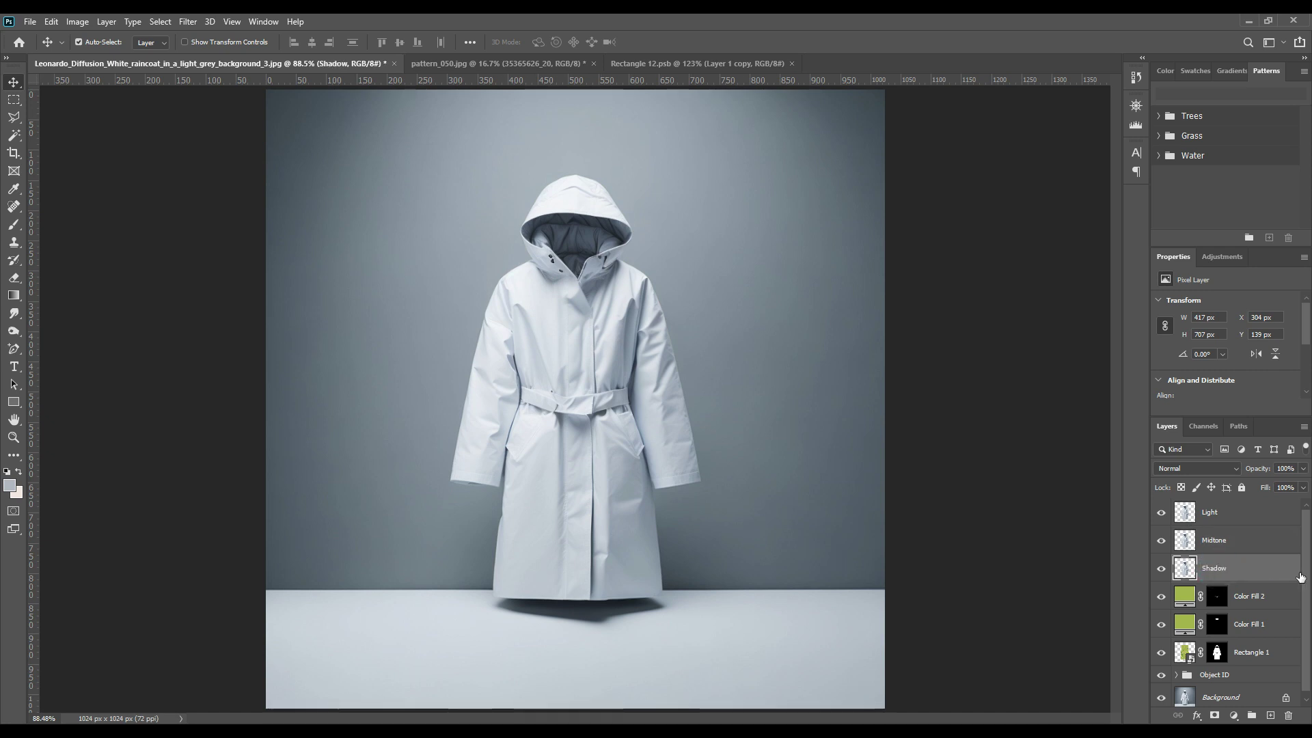
Step: Hide the Midtone and Light layers and set the Shadow layer's blend mode to Linear Burn
left_click(1161, 540)
left_click(1161, 511)
left_click(1216, 570)
left_click(1204, 469)
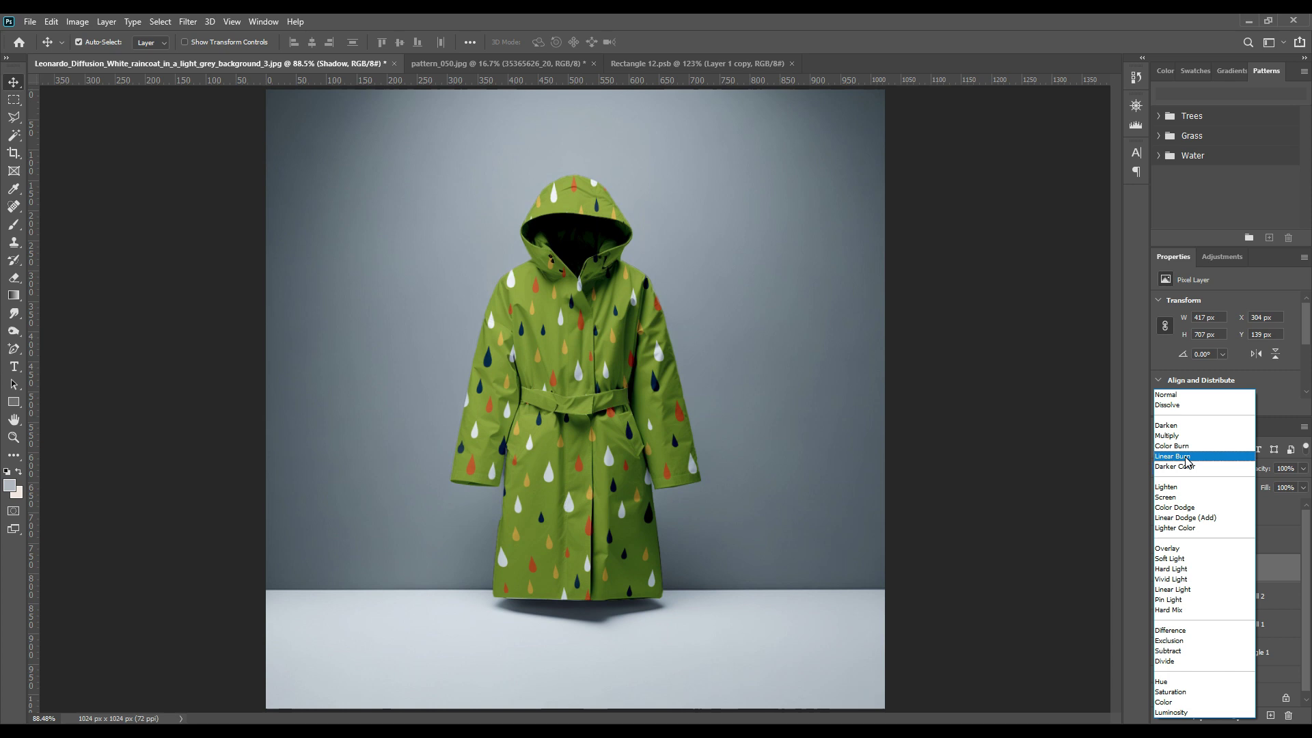
left_click(1186, 457)
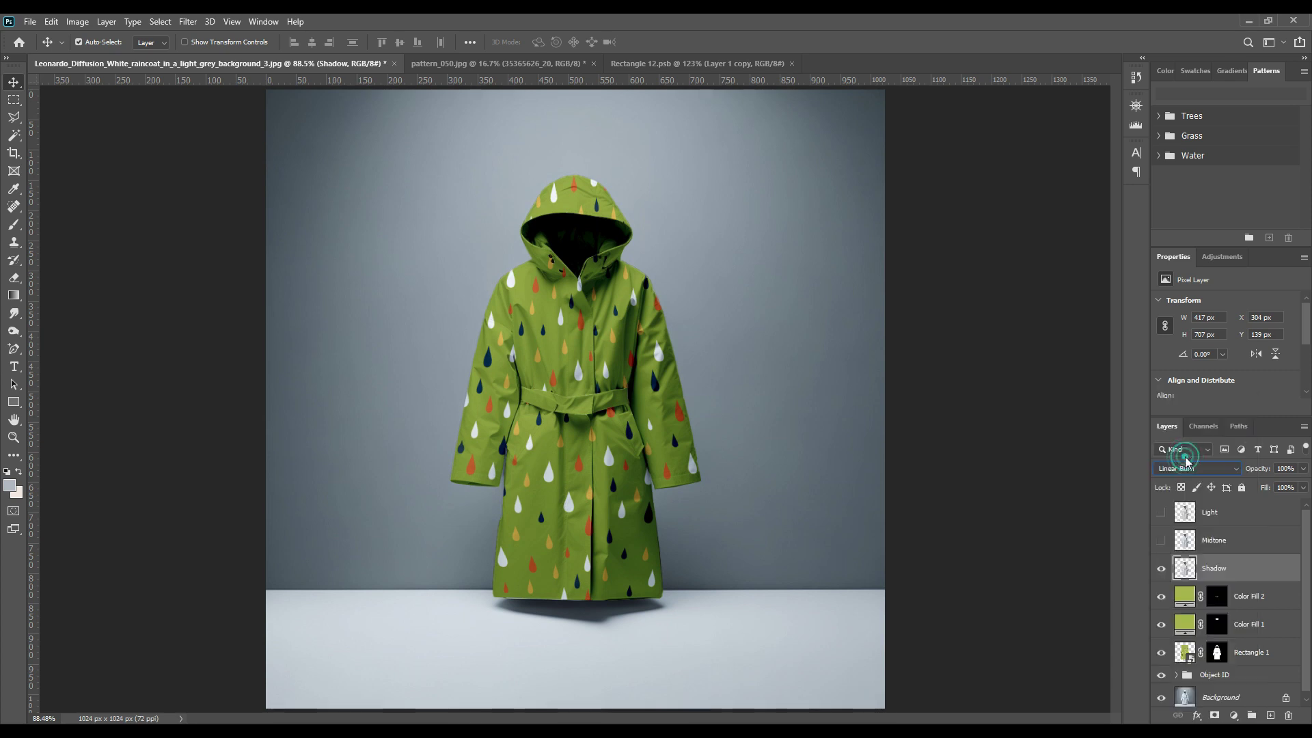
Step: Show the Midtone layer and set its blend mode to Linear Dodge (Add)
left_click(1161, 542)
left_click(1213, 541)
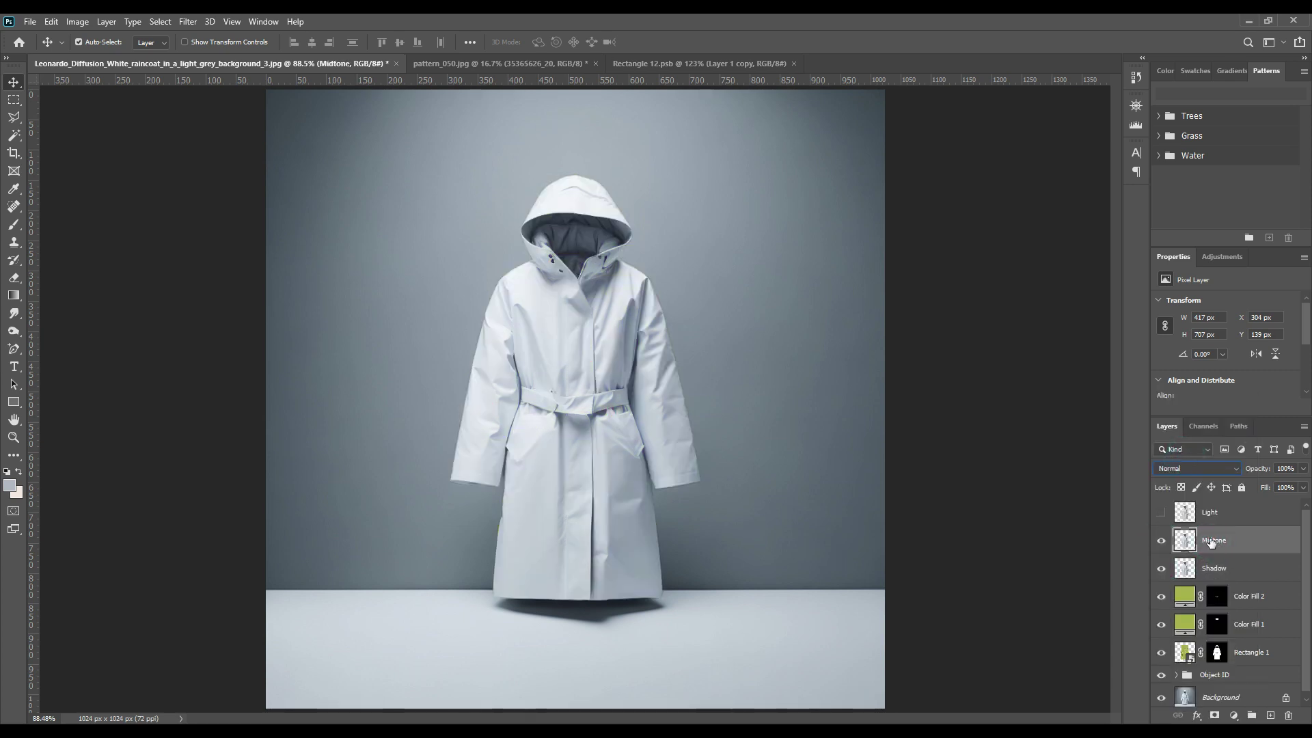
left_click(1199, 470)
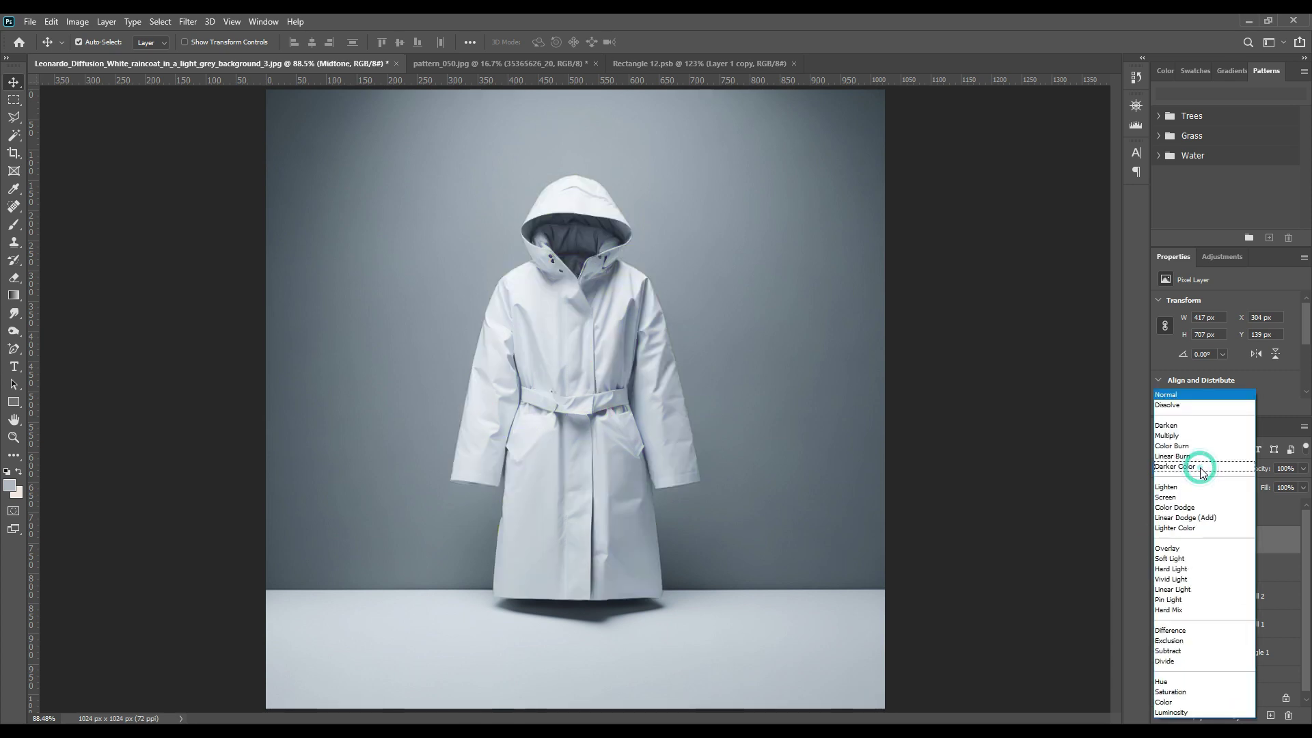
left_click(1205, 520)
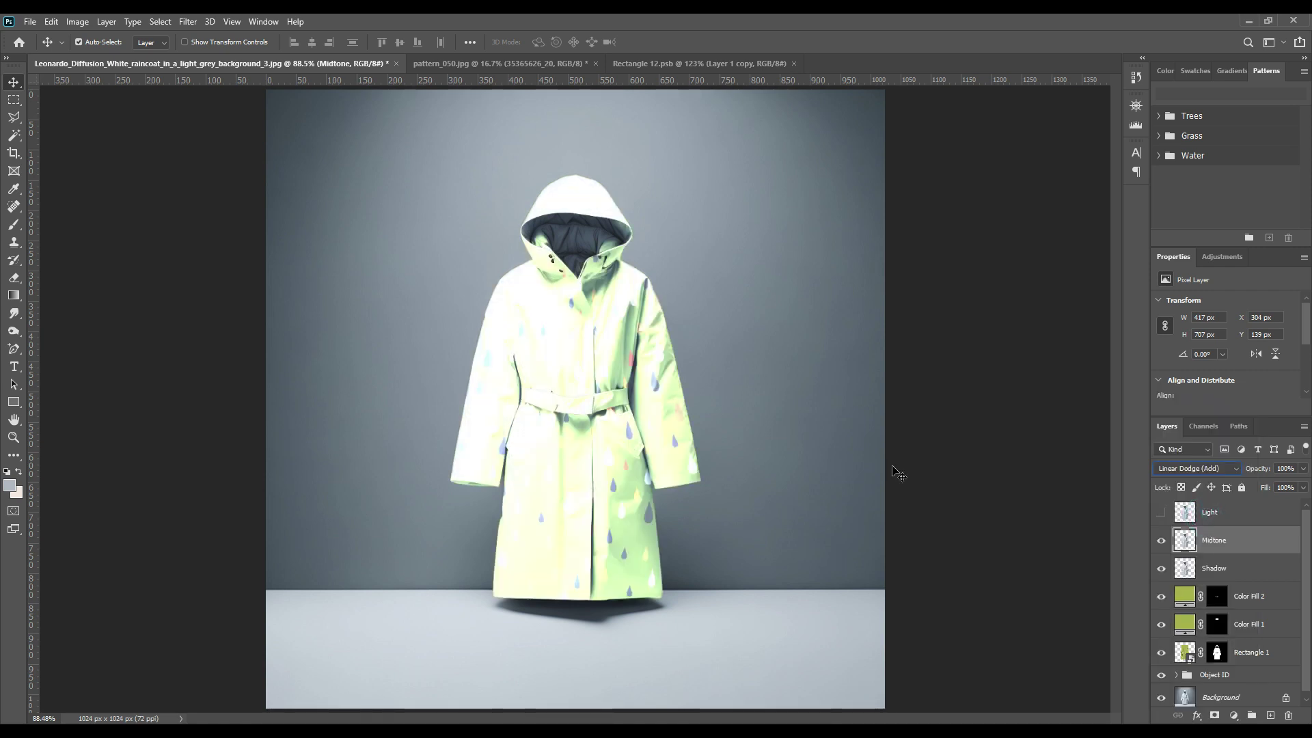
Step: Apply Levels to the Midtone layer with input black at 189 and output white at 55
left_click(89, 20)
mouse_move(110, 60)
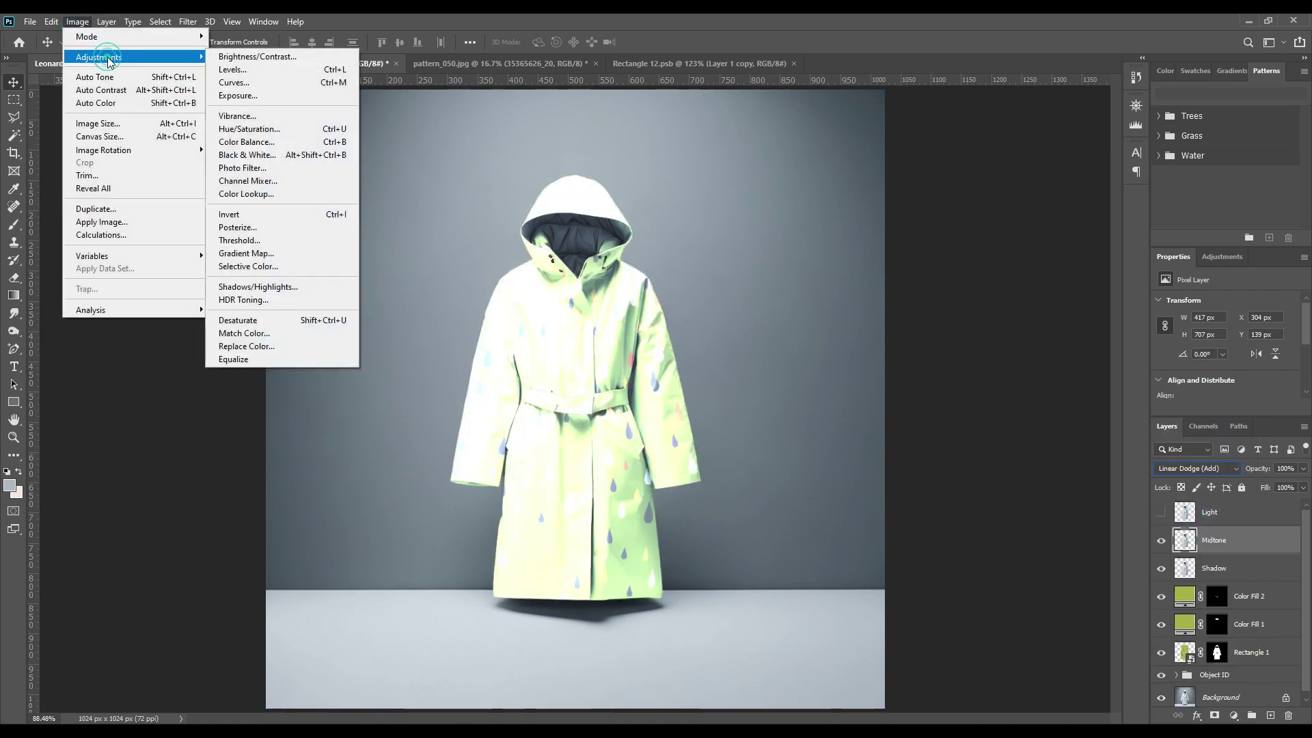
left_click(236, 70)
left_click_drag(934, 340, 1062, 342)
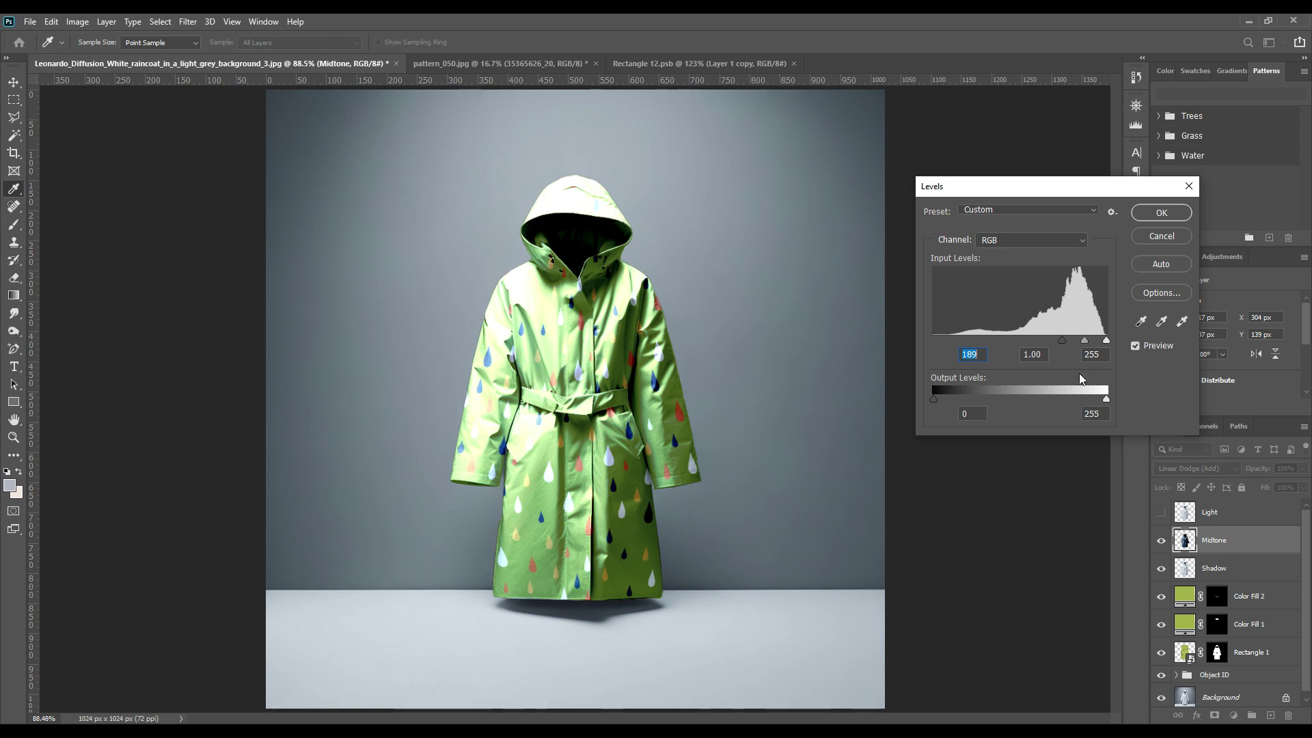
left_click_drag(1107, 399, 971, 401)
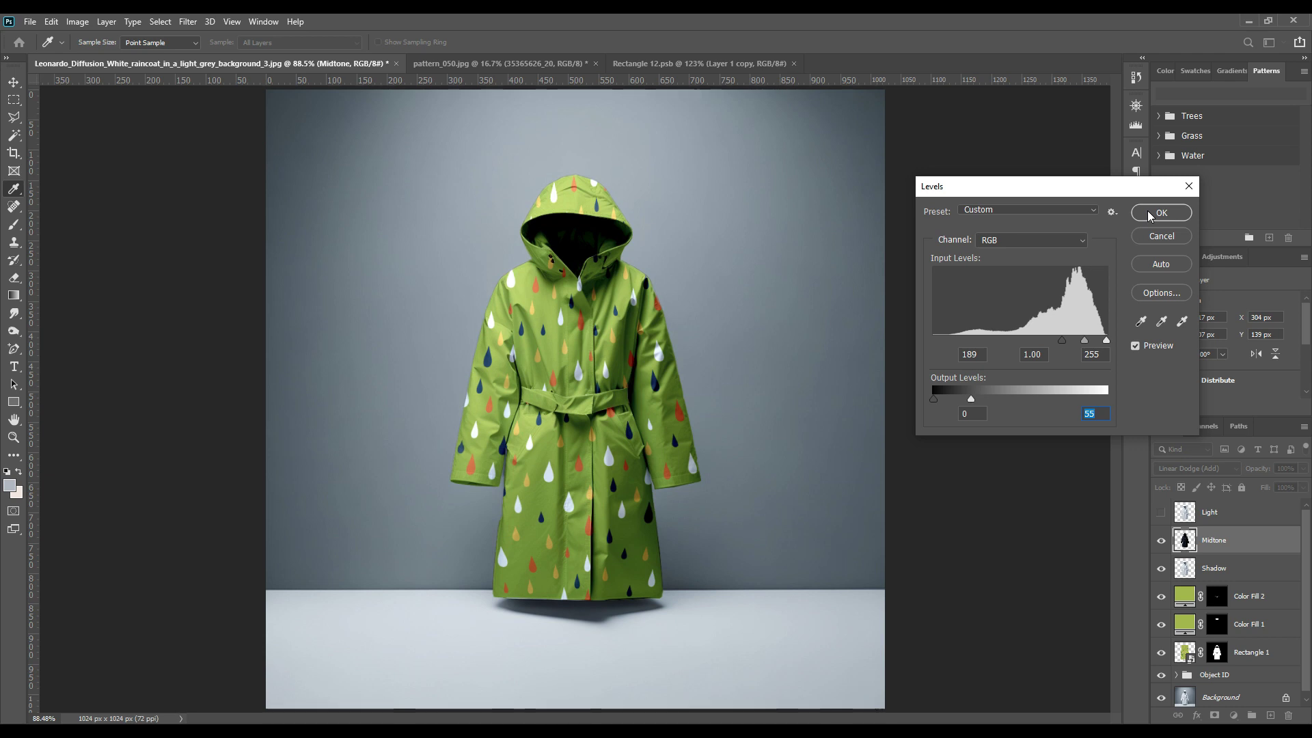
left_click(1161, 213)
Step: Show the Light layer and set its blend mode to Screen
left_click(1161, 512)
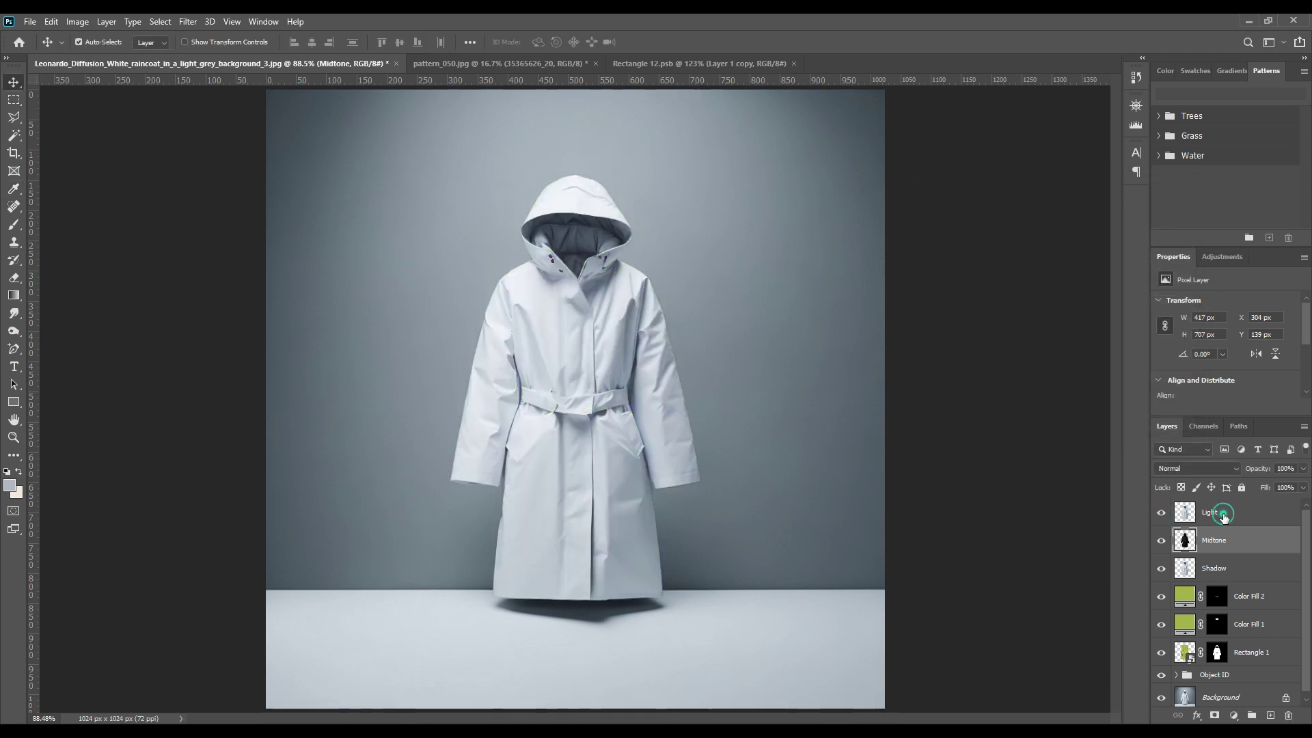
left_click(1216, 512)
left_click(1200, 468)
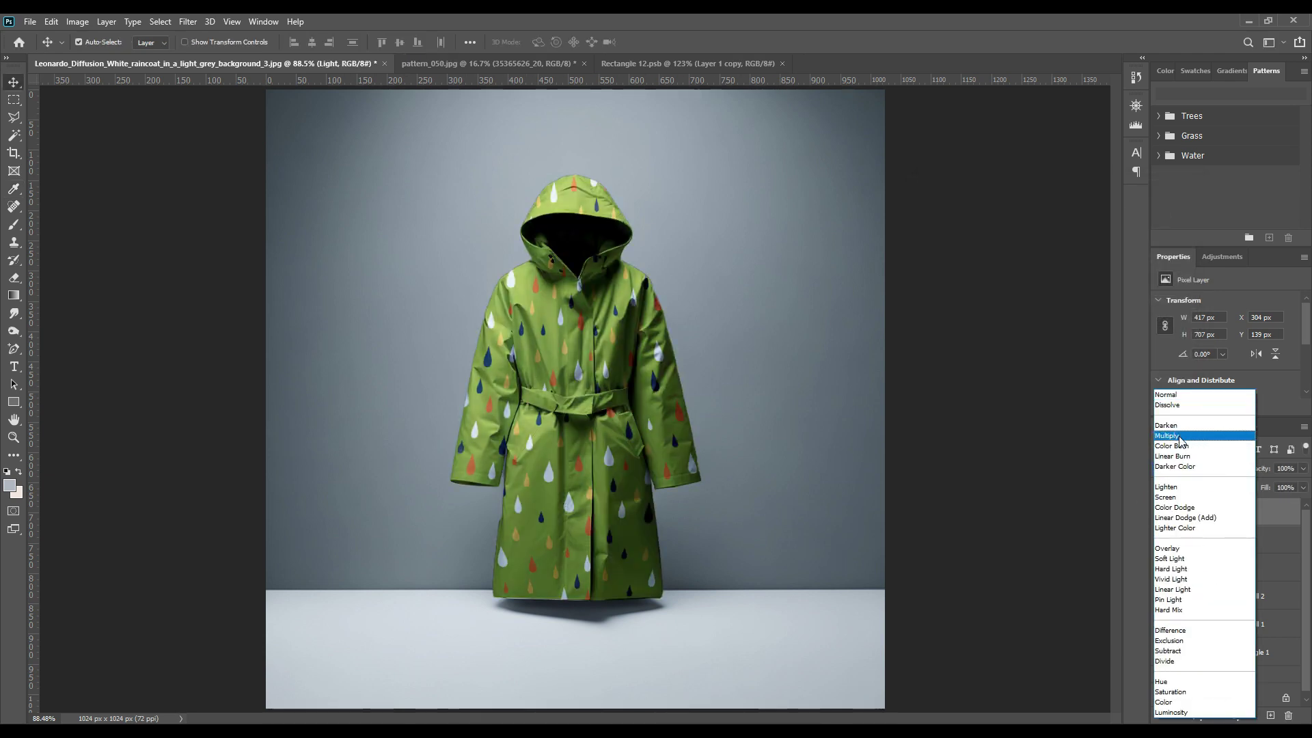
left_click(1174, 498)
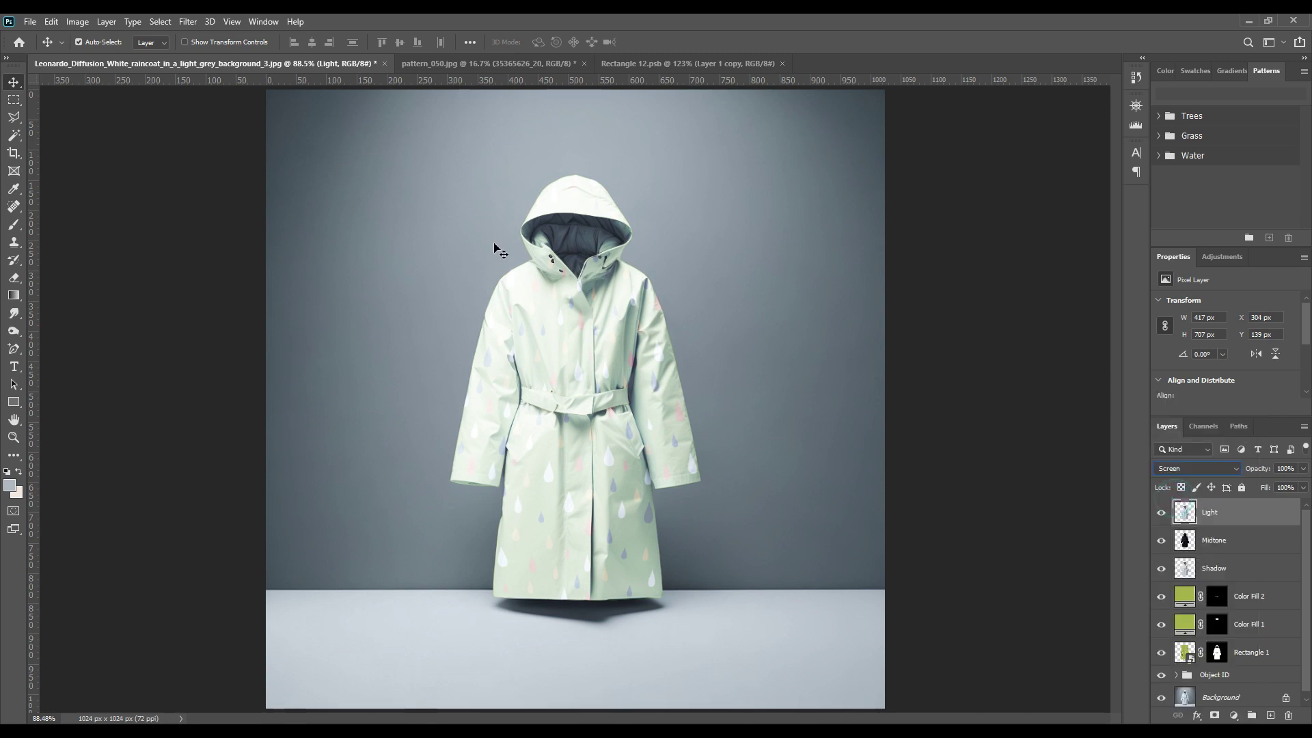
Step: Apply Levels to the Light layer with input black at 222 and a reduced output white
left_click(78, 22)
mouse_move(108, 59)
left_click(229, 70)
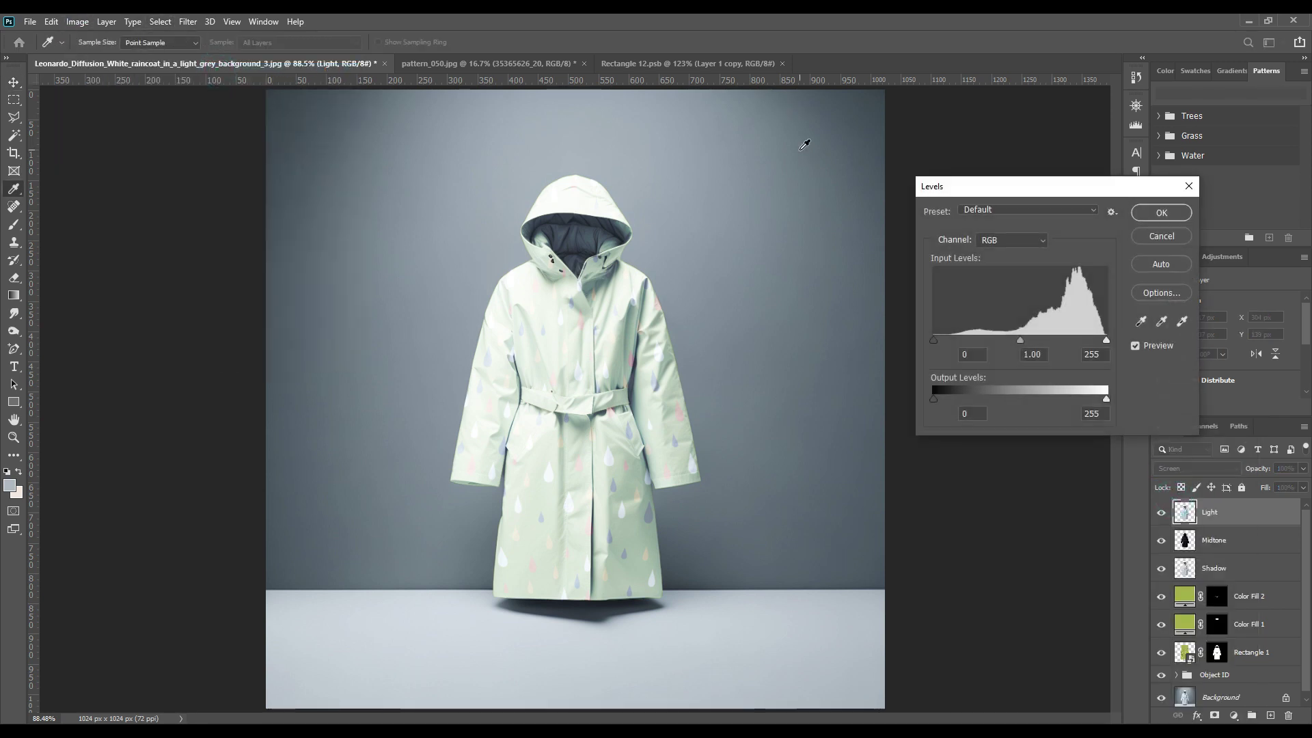
left_click_drag(934, 340, 1056, 342)
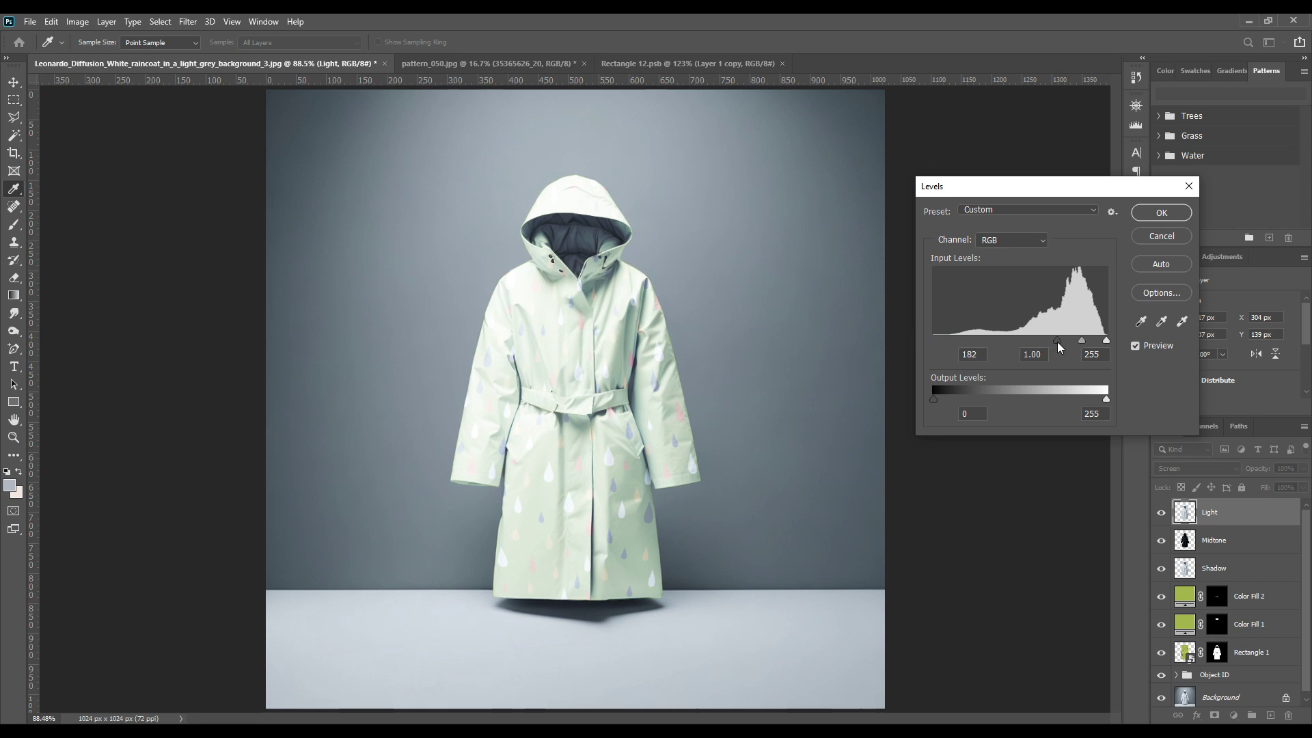
left_click(1075, 342)
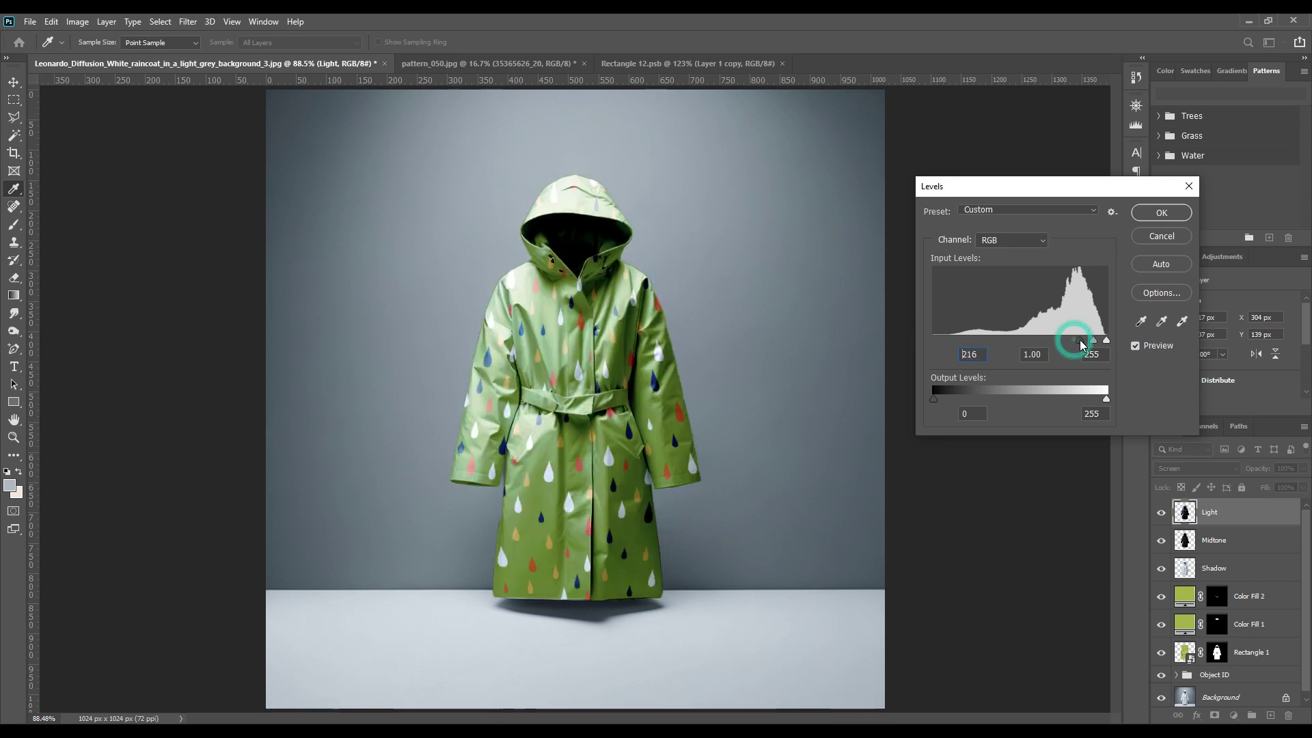
left_click_drag(1077, 341, 1085, 346)
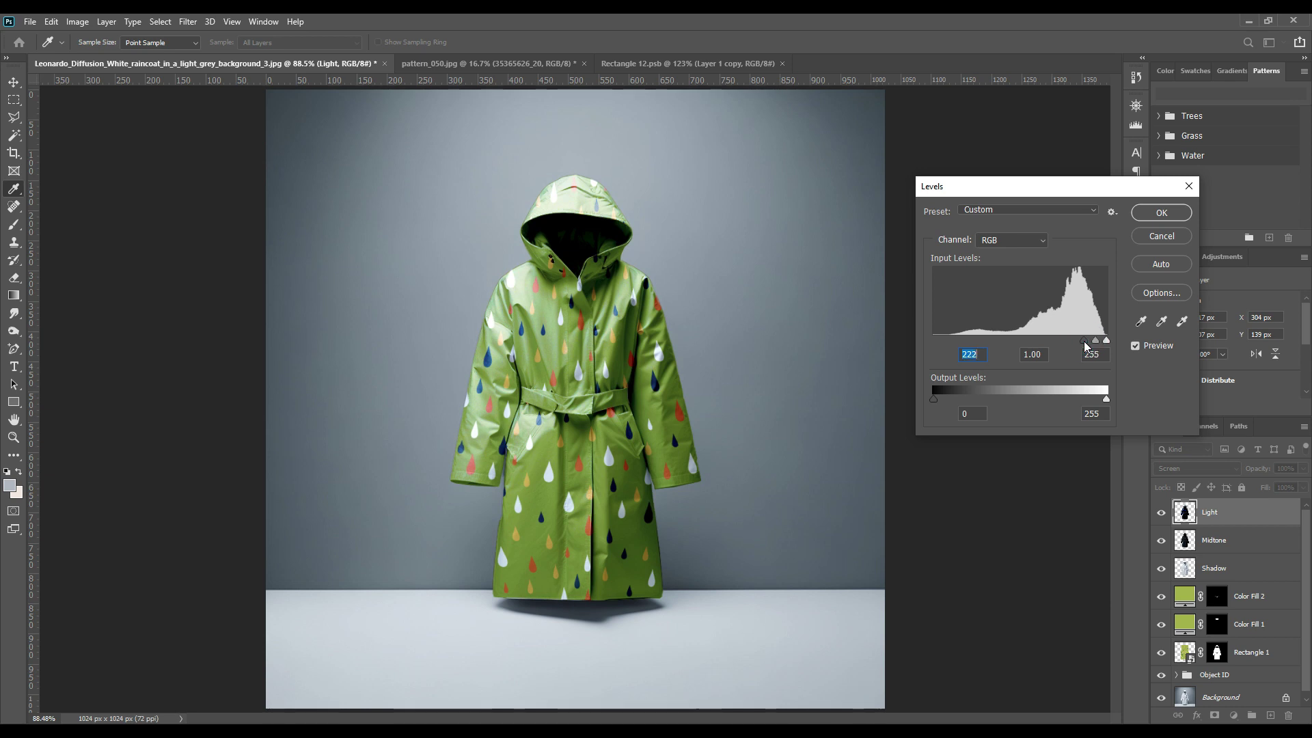
left_click_drag(1104, 402, 1014, 400)
left_click(1153, 214)
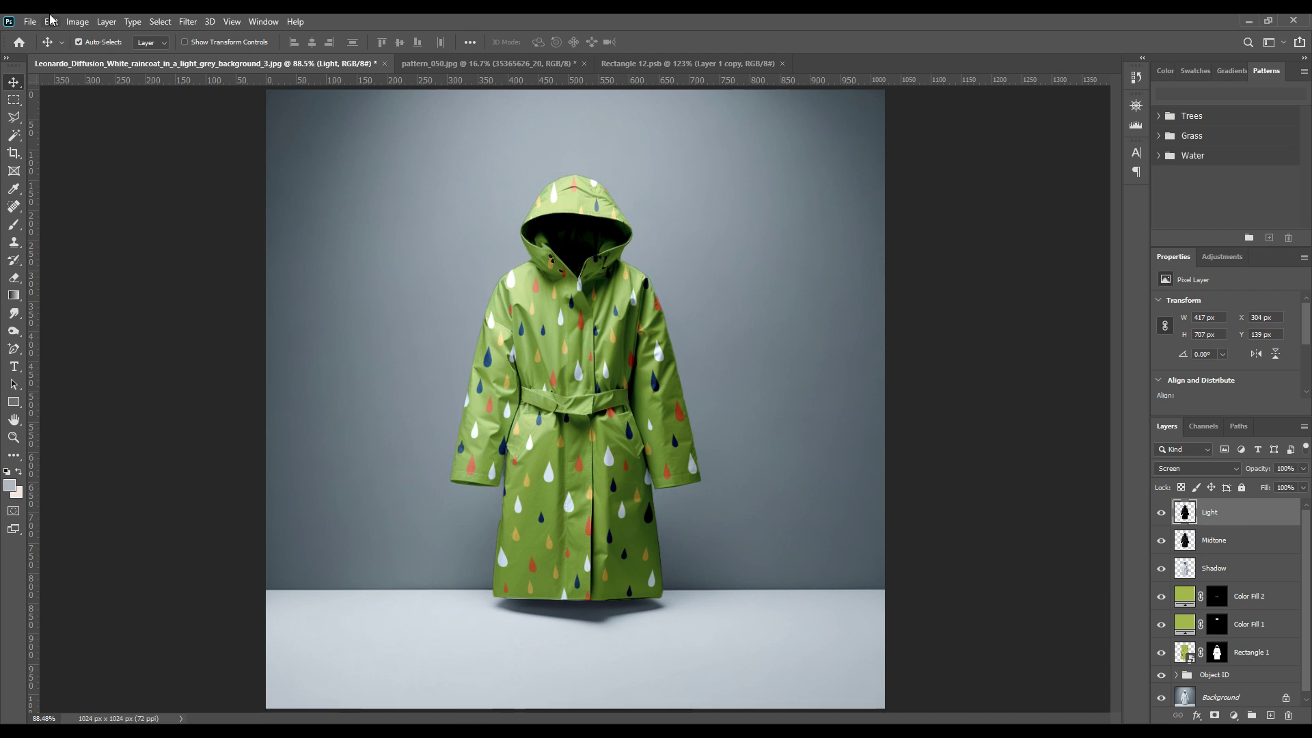
Step: Desaturate the Light layer with Hue/Saturation, setting Saturation to -100
left_click(71, 23)
left_click(82, 53)
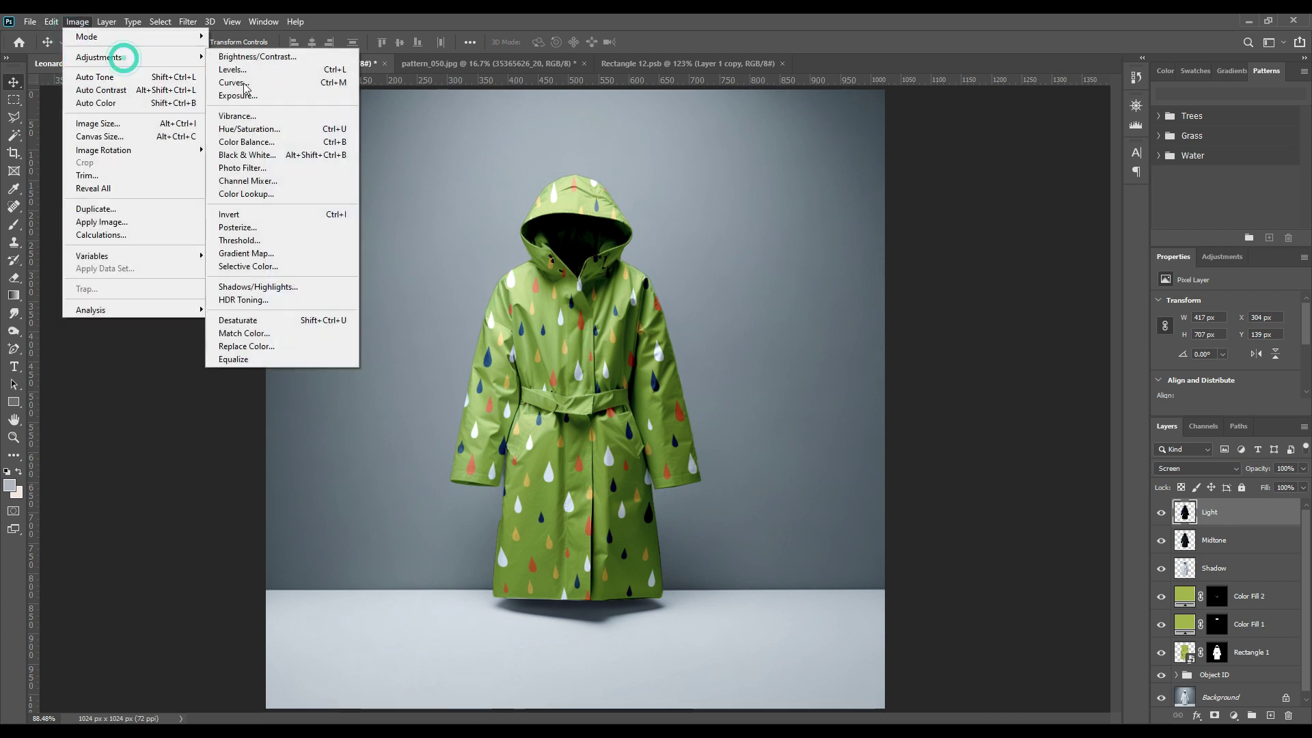
left_click(286, 131)
left_click(883, 313)
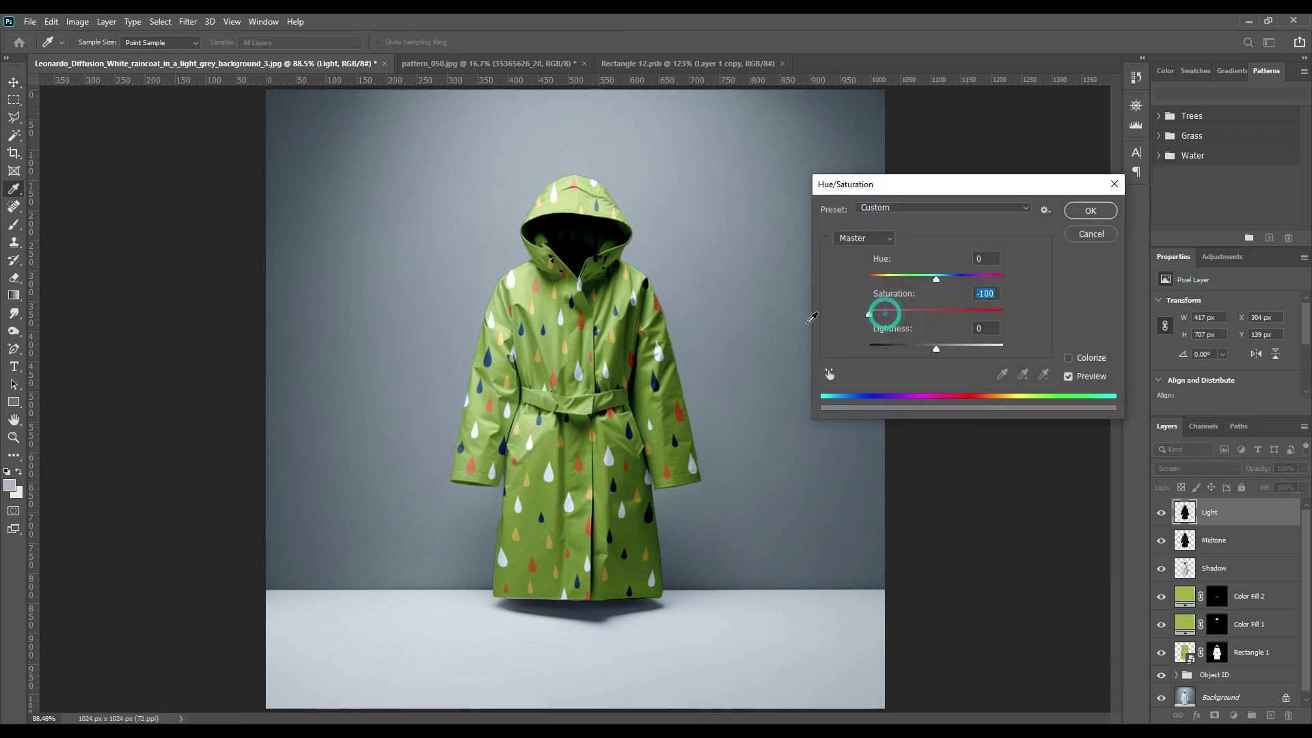
left_click(1085, 211)
Step: Desaturate the Midtone layer using a Hue/Saturation adjustment
left_click(1254, 538)
left_click(77, 21)
mouse_move(104, 60)
left_click(273, 129)
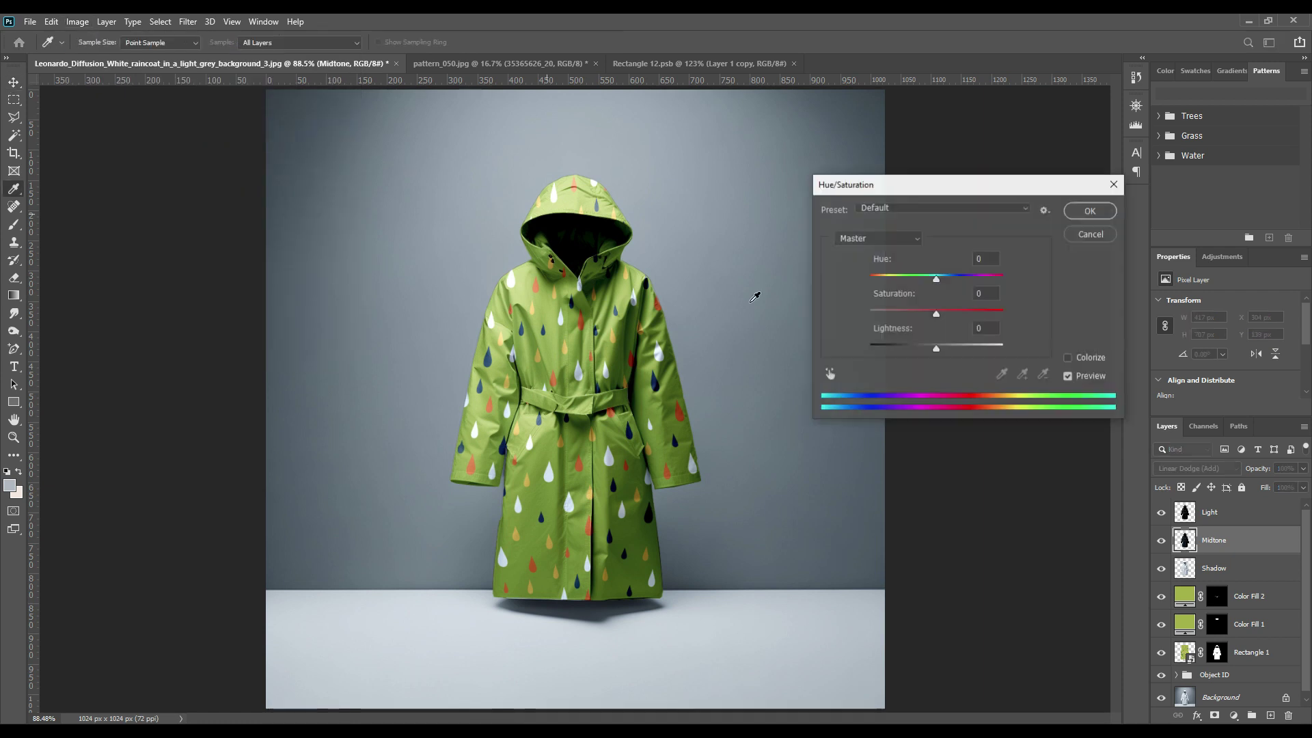
left_click(872, 311)
left_click(1090, 211)
Step: Apply Hue/Saturation to the Shadow layer with Saturation at -100
left_click(1230, 568)
left_click(78, 22)
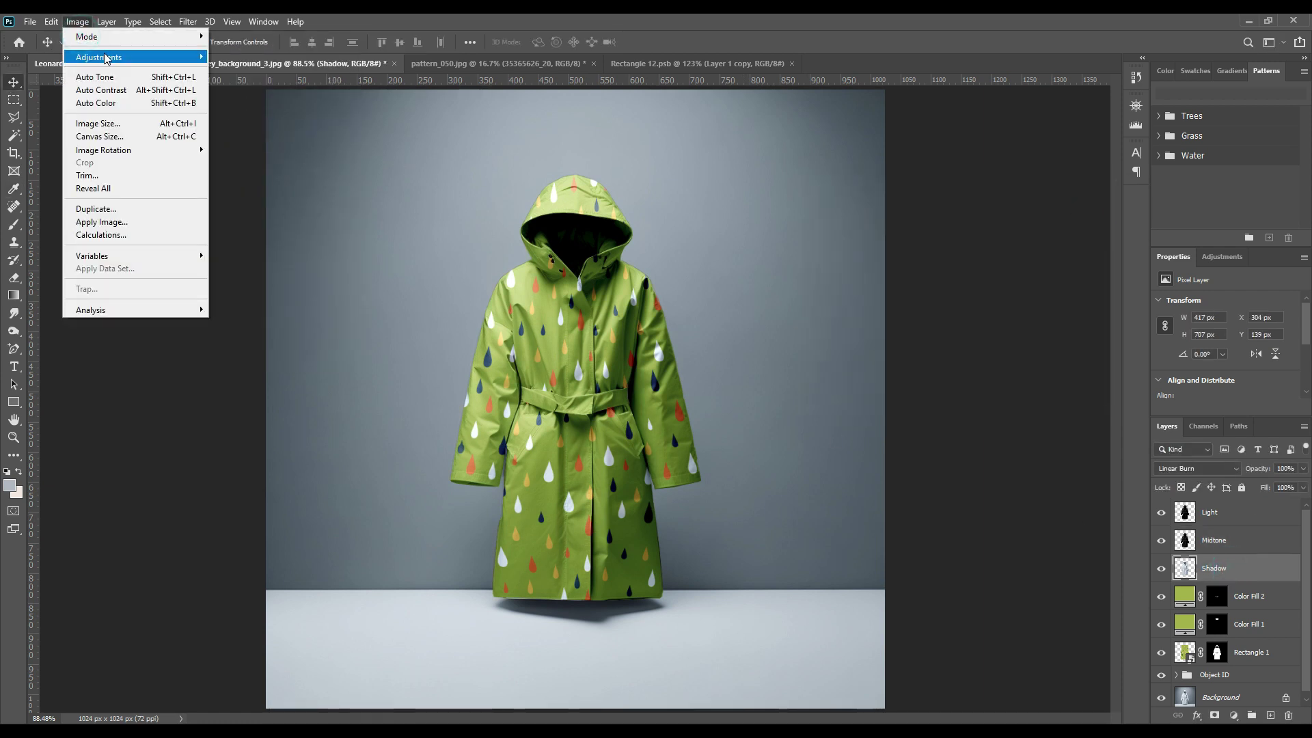
mouse_move(136, 56)
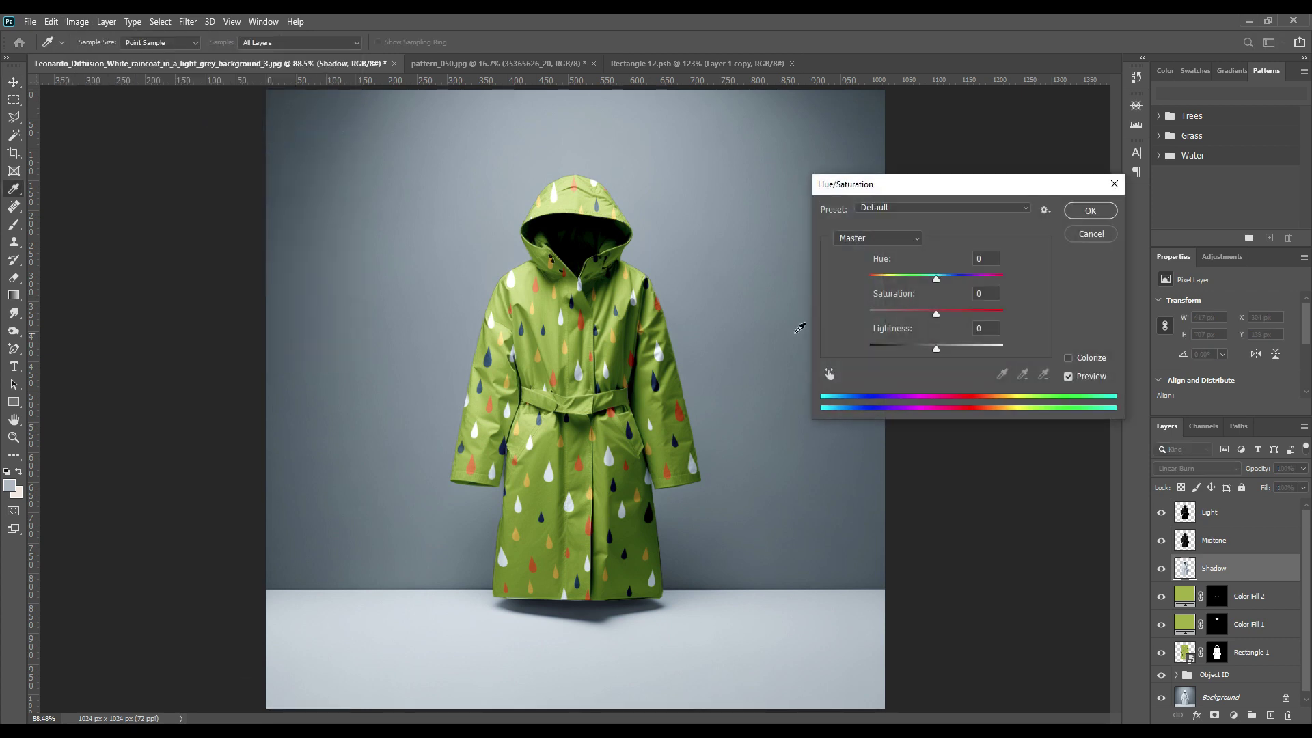
left_click_drag(895, 313, 810, 310)
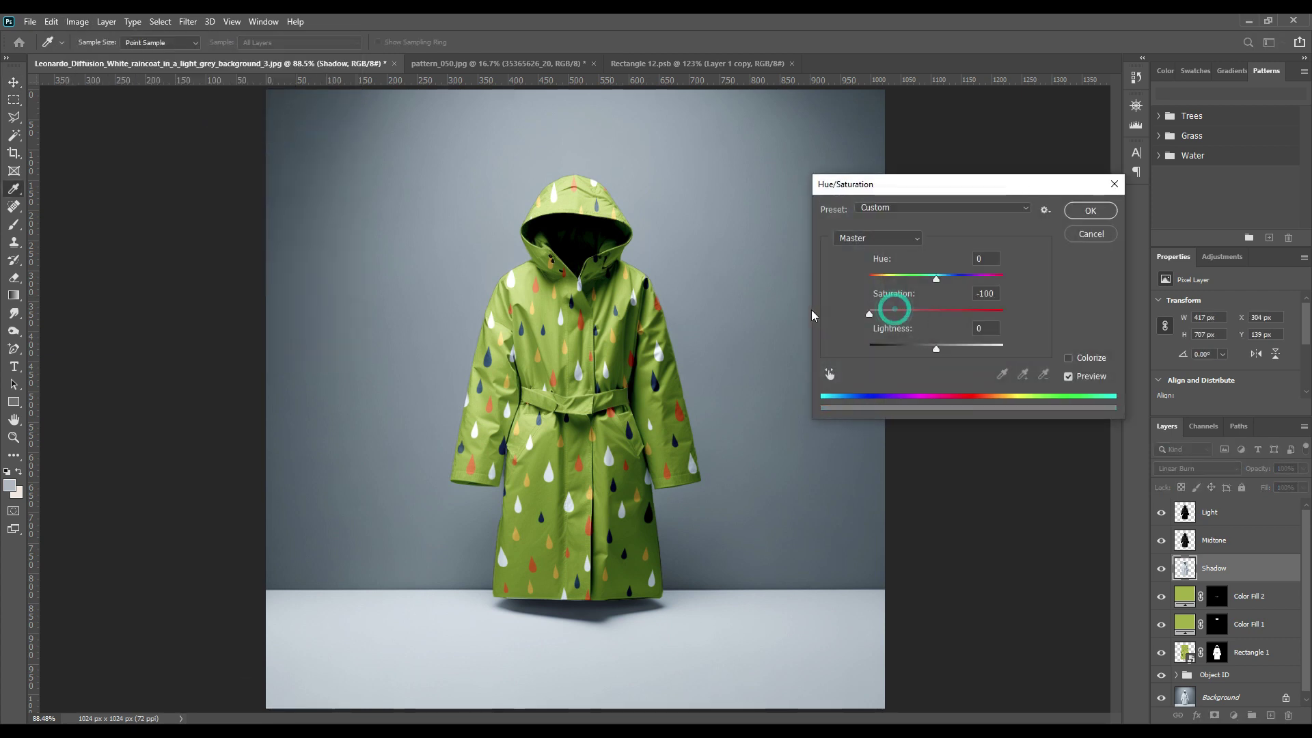
left_click(1090, 211)
key("v")
left_click(985, 358)
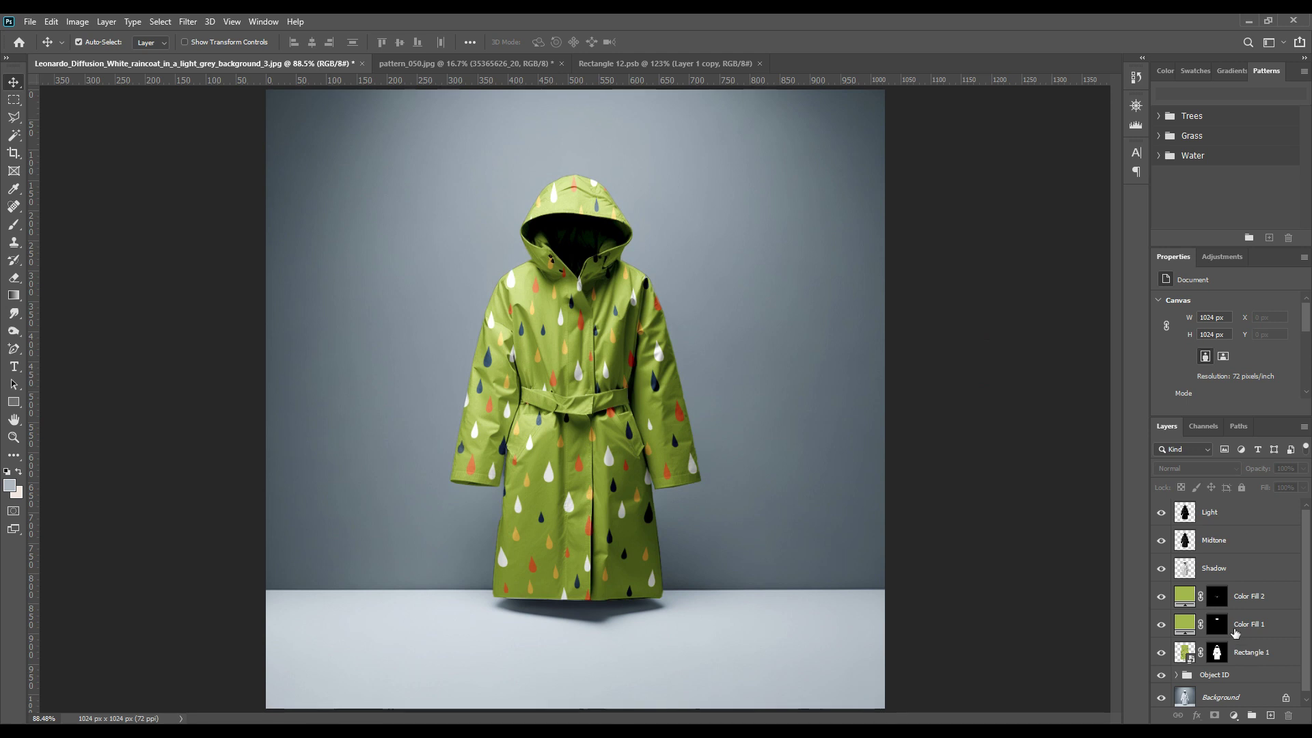
Step: Turn the Background layer grayscale with Hue/Saturation, setting Saturation to -100
scroll(1235, 629, "down", 1)
left_click(1220, 692)
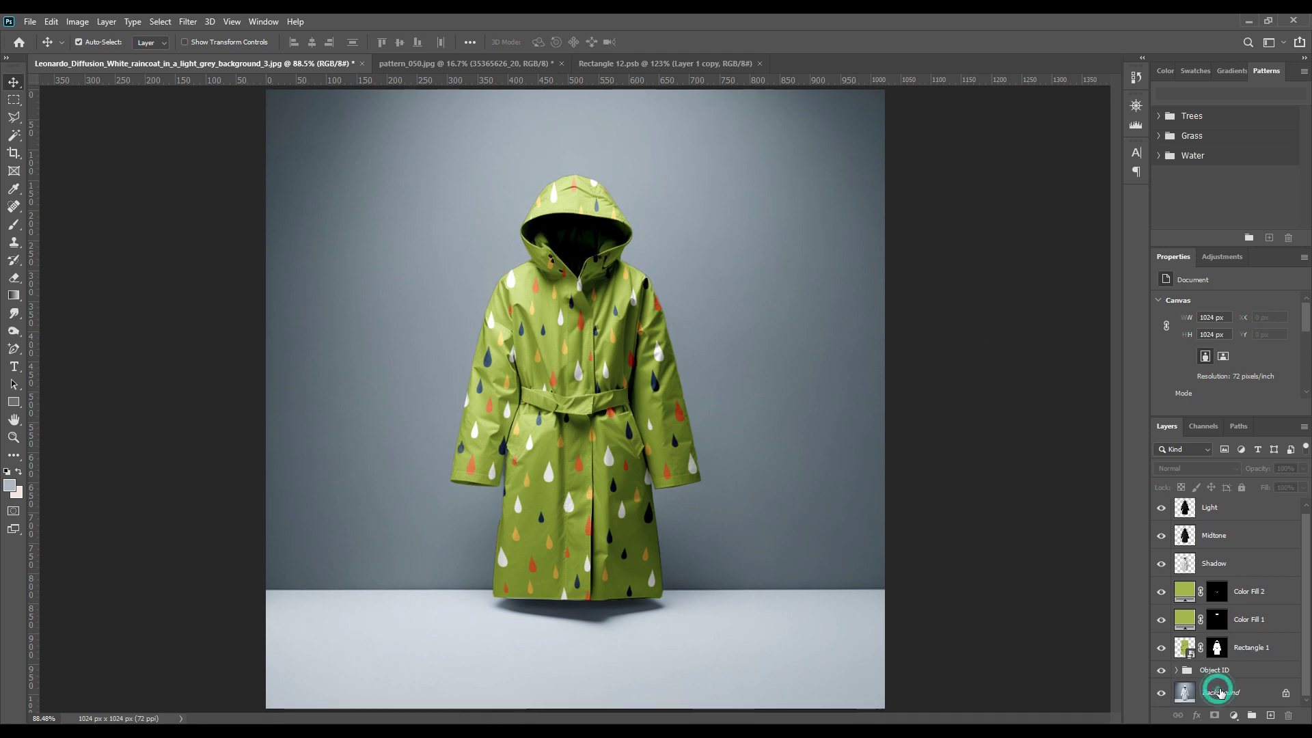
left_click(77, 22)
mouse_move(102, 56)
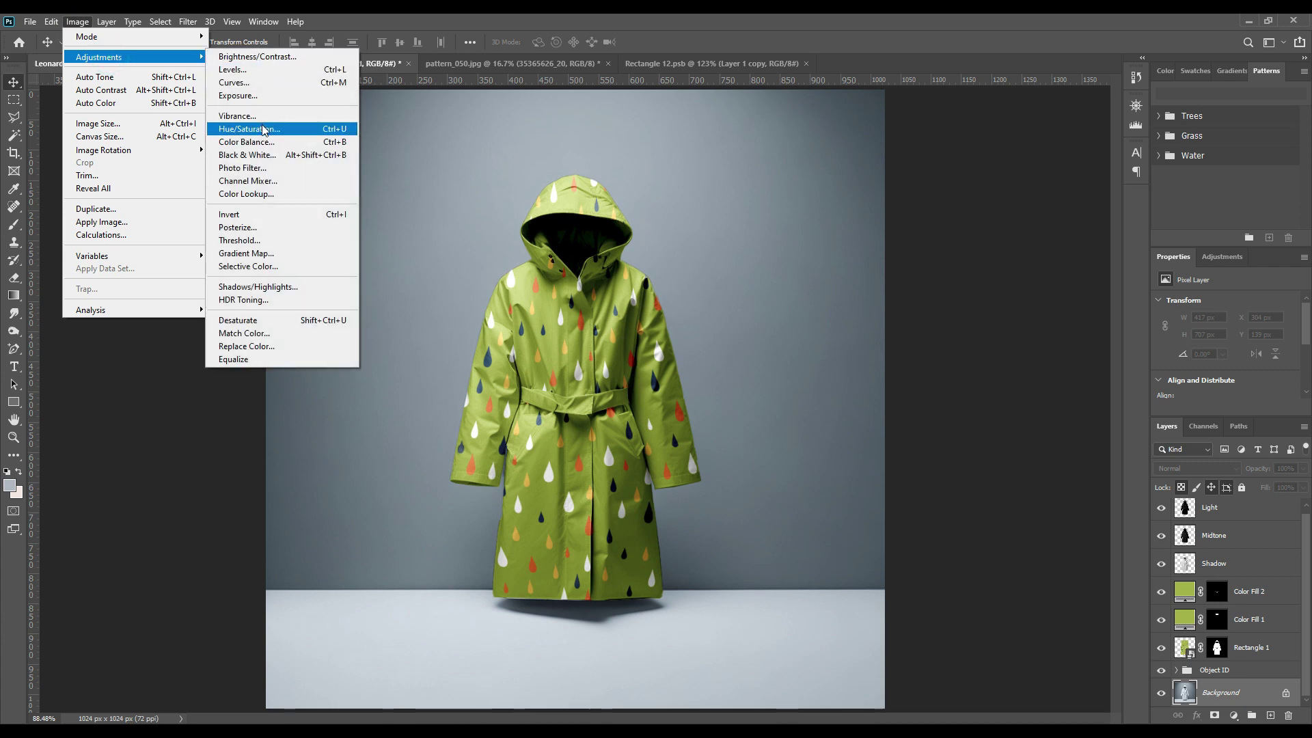
left_click(263, 130)
left_click_drag(936, 314, 870, 315)
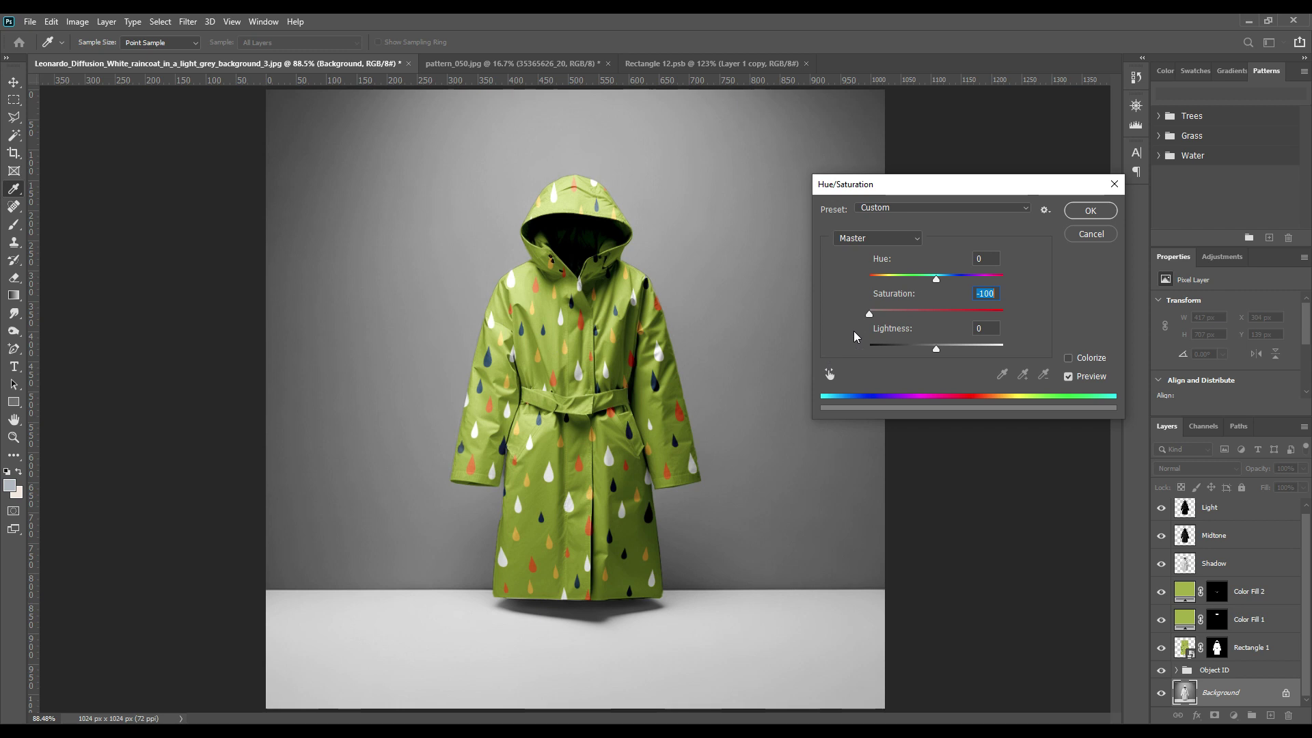
left_click(1091, 212)
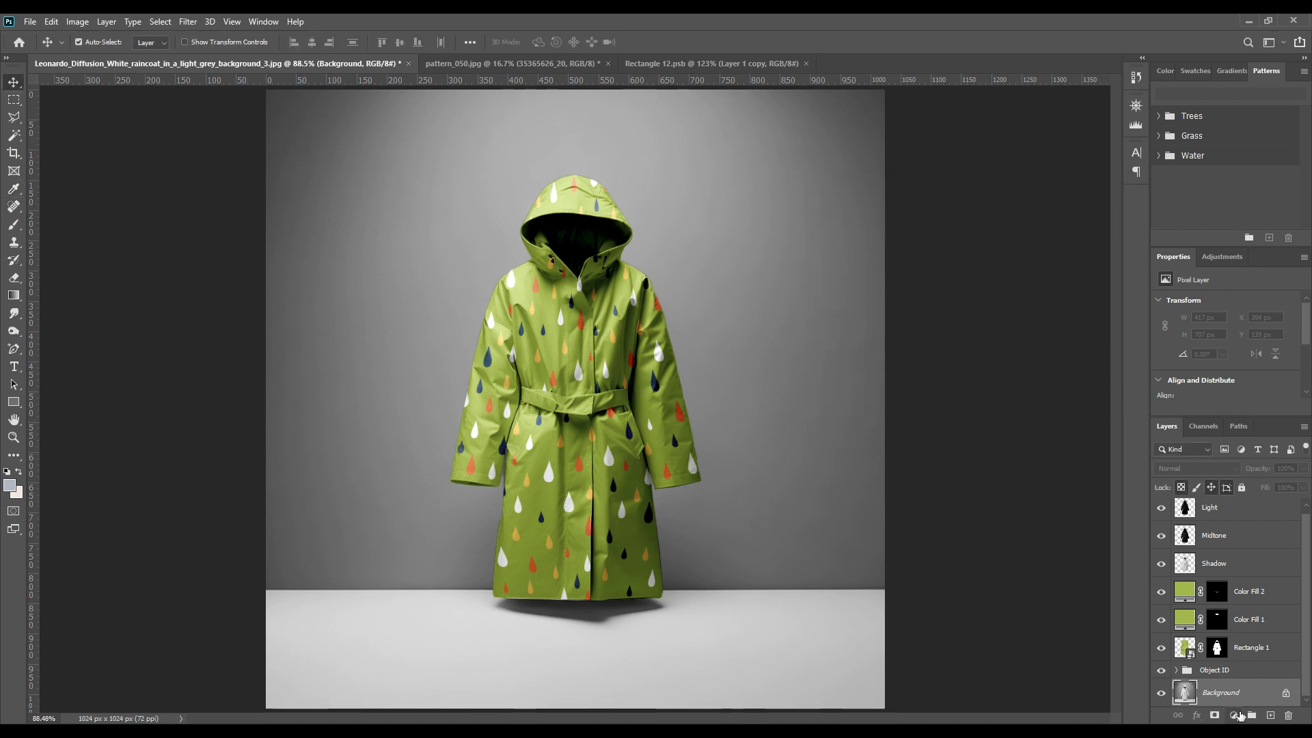
Step: Add a Solid Color fill layer of #d0da80 above the Background and set its blend mode to Linear Burn
left_click(1240, 715)
left_click(1252, 477)
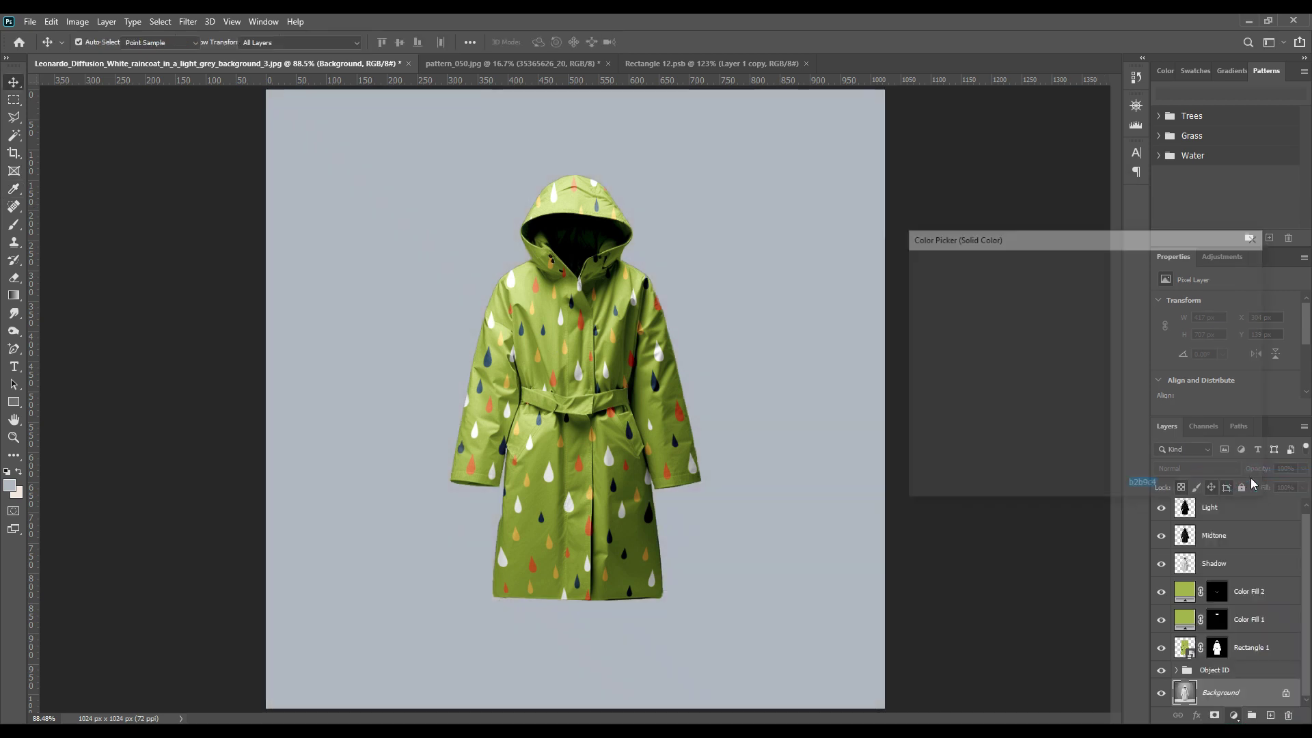
left_click(530, 281)
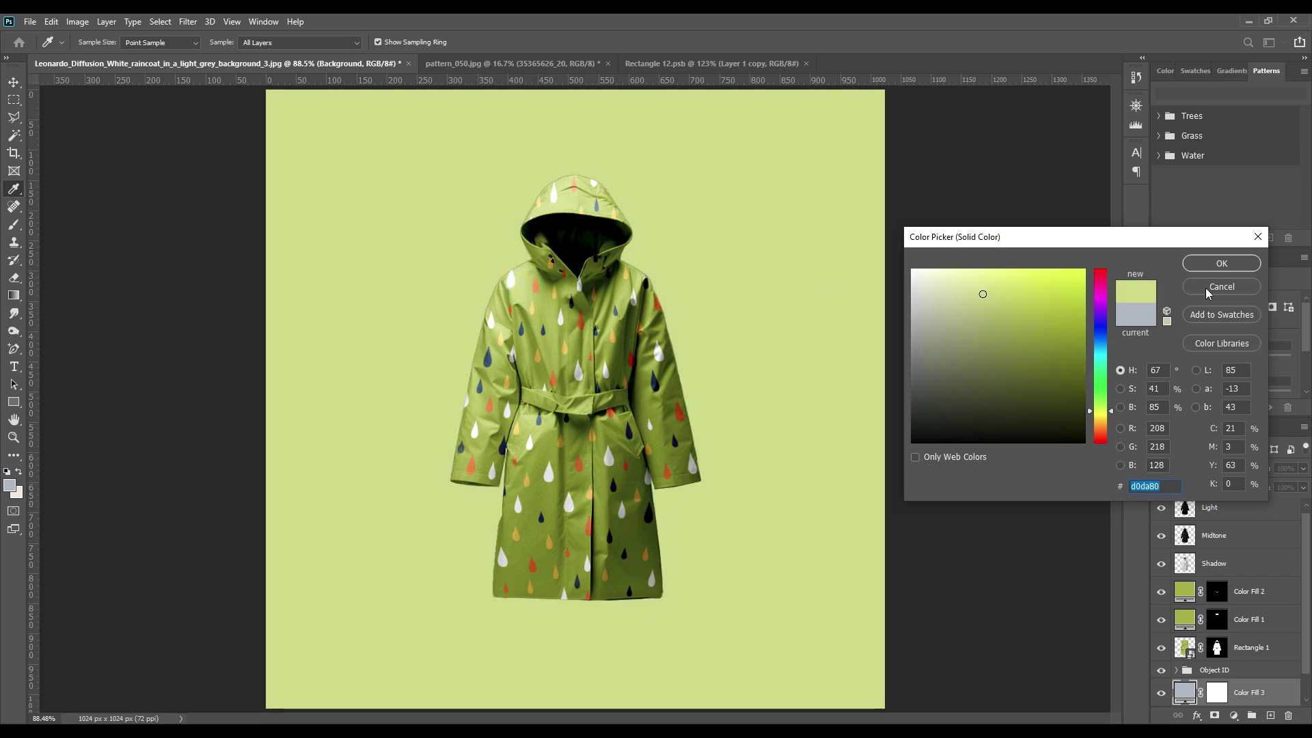
left_click(1222, 263)
left_click(1214, 473)
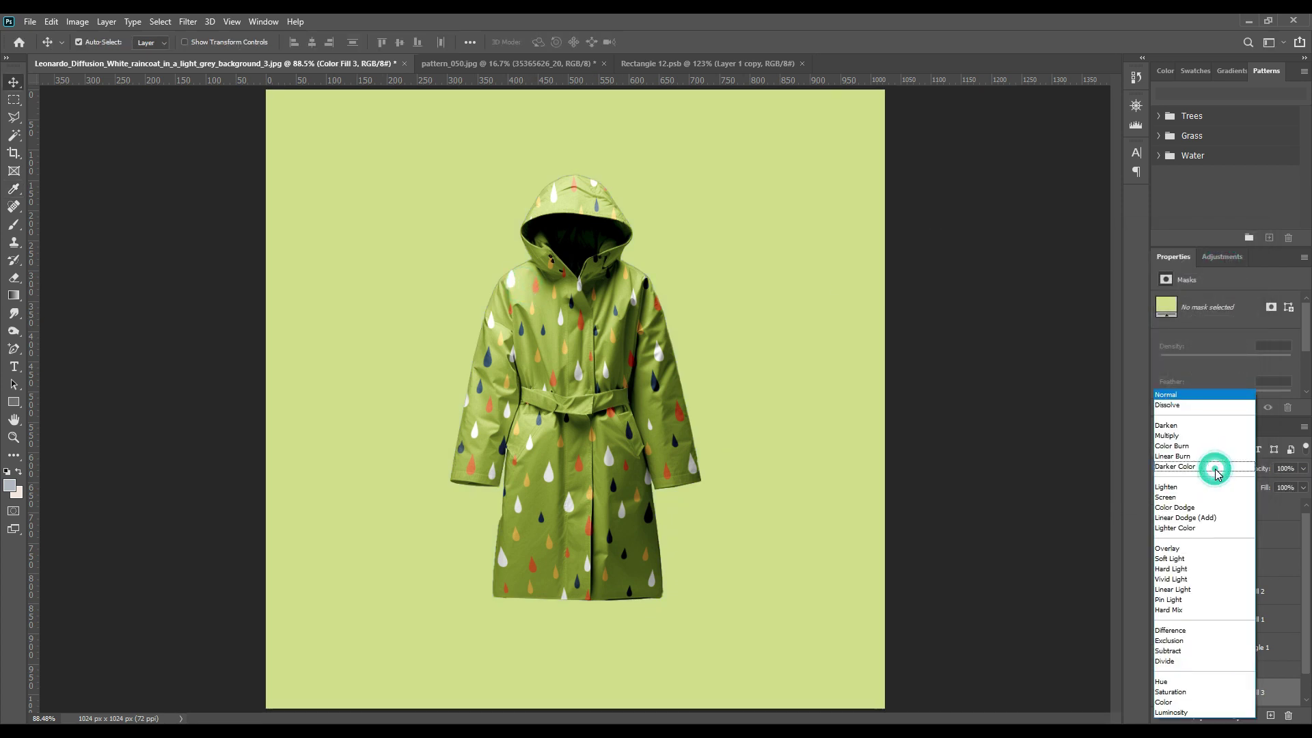
left_click(1190, 457)
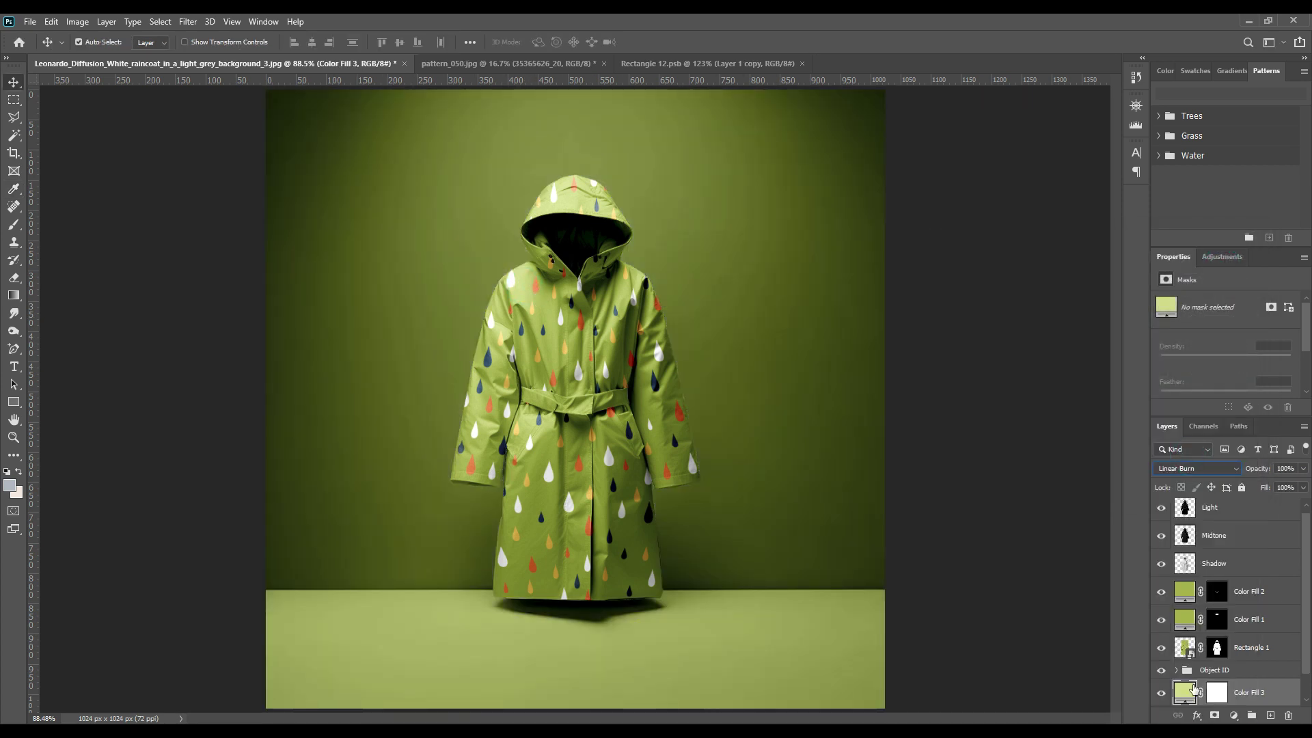
Step: Change the backdrop fill, Color Fill 3, to pale yellow #fffbc2
double_click(1188, 690)
left_click_drag(991, 294, 952, 269)
left_click_drag(1111, 412, 1108, 415)
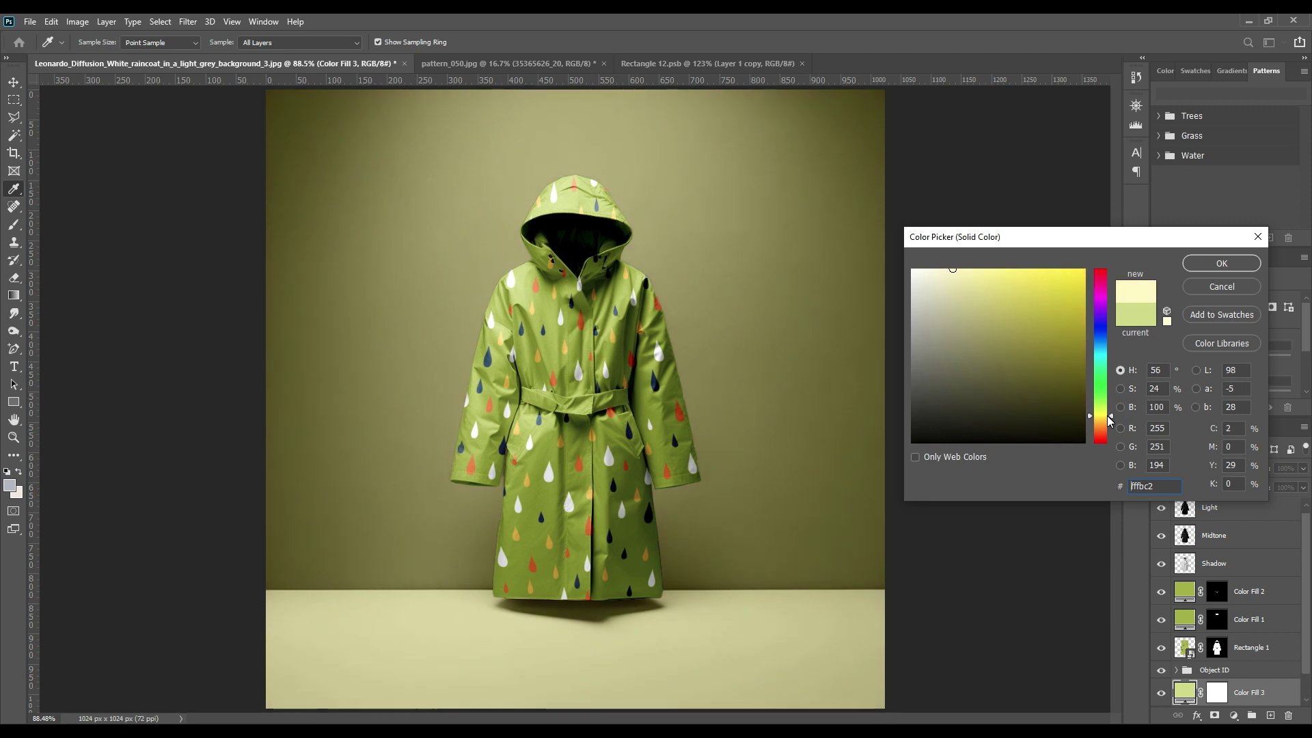
left_click(1209, 271)
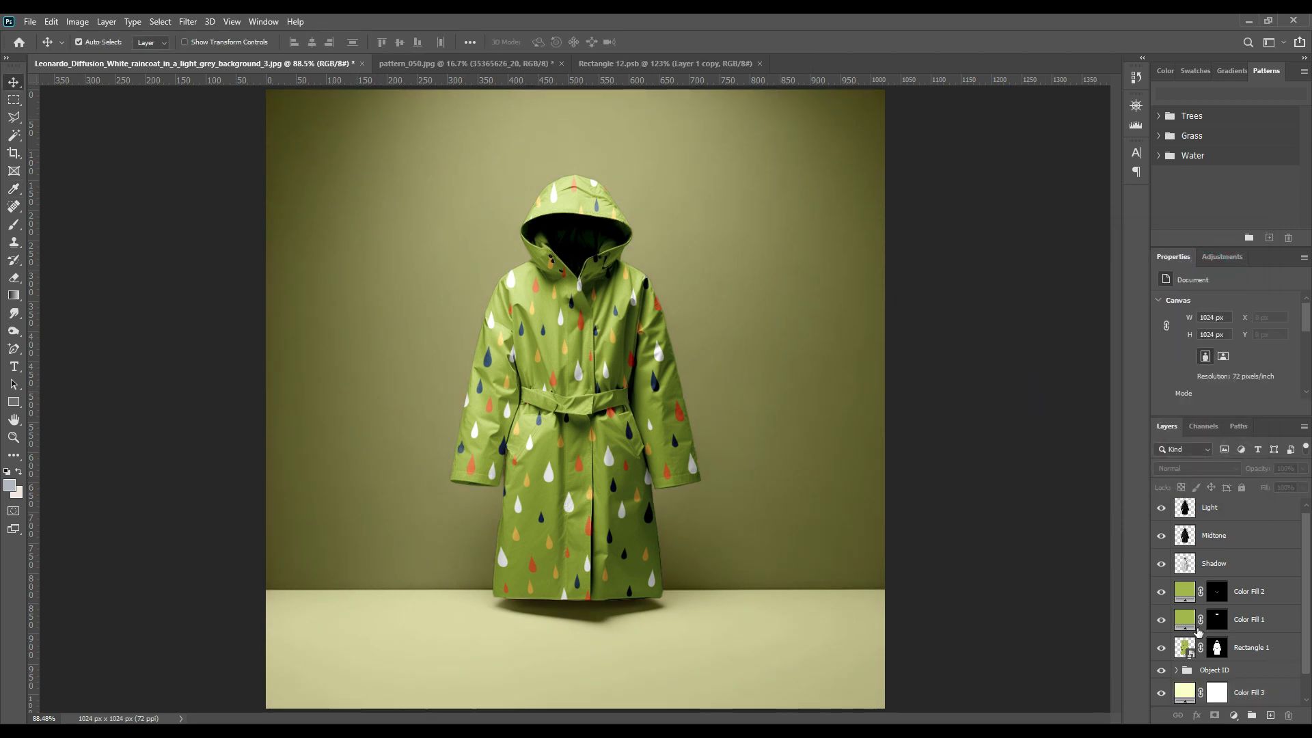
Step: Group the Light, Midtone and Shadow layers and name the group FX
left_click(1222, 514)
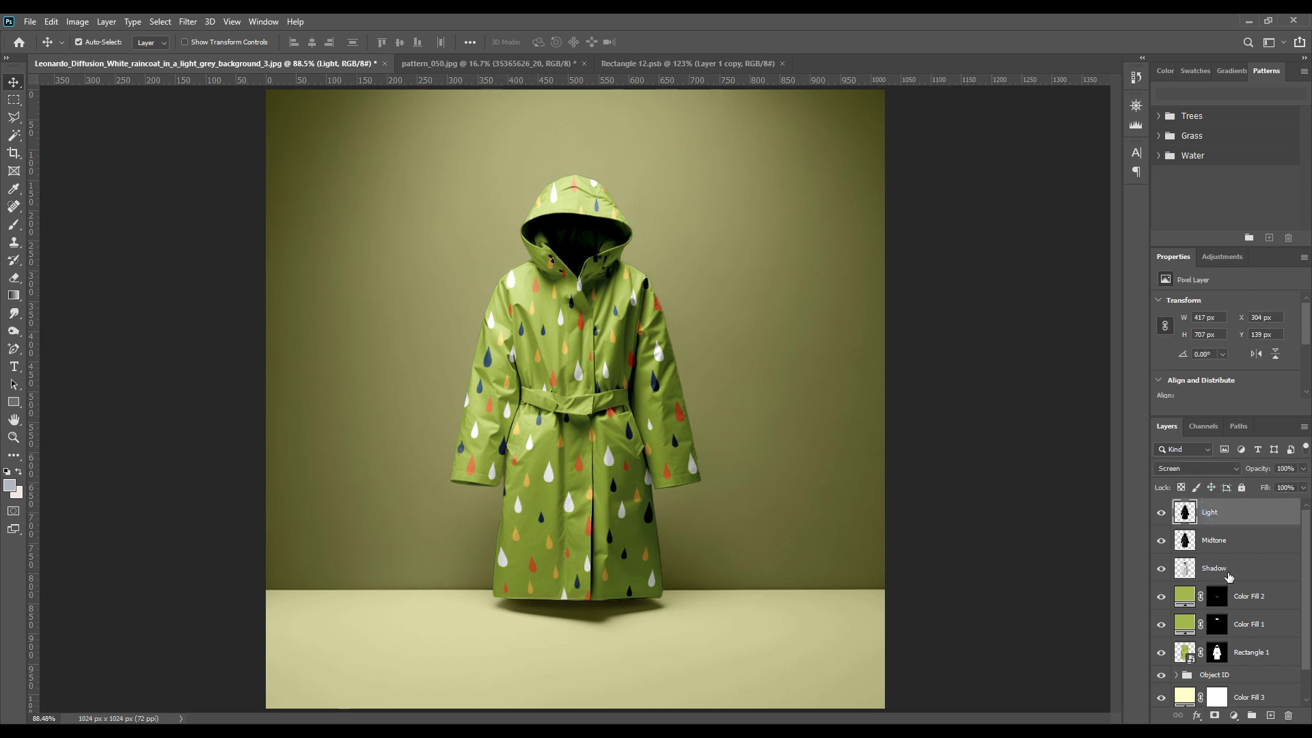
left_click(1228, 571, "shift")
left_click_drag(1228, 571, 1253, 716)
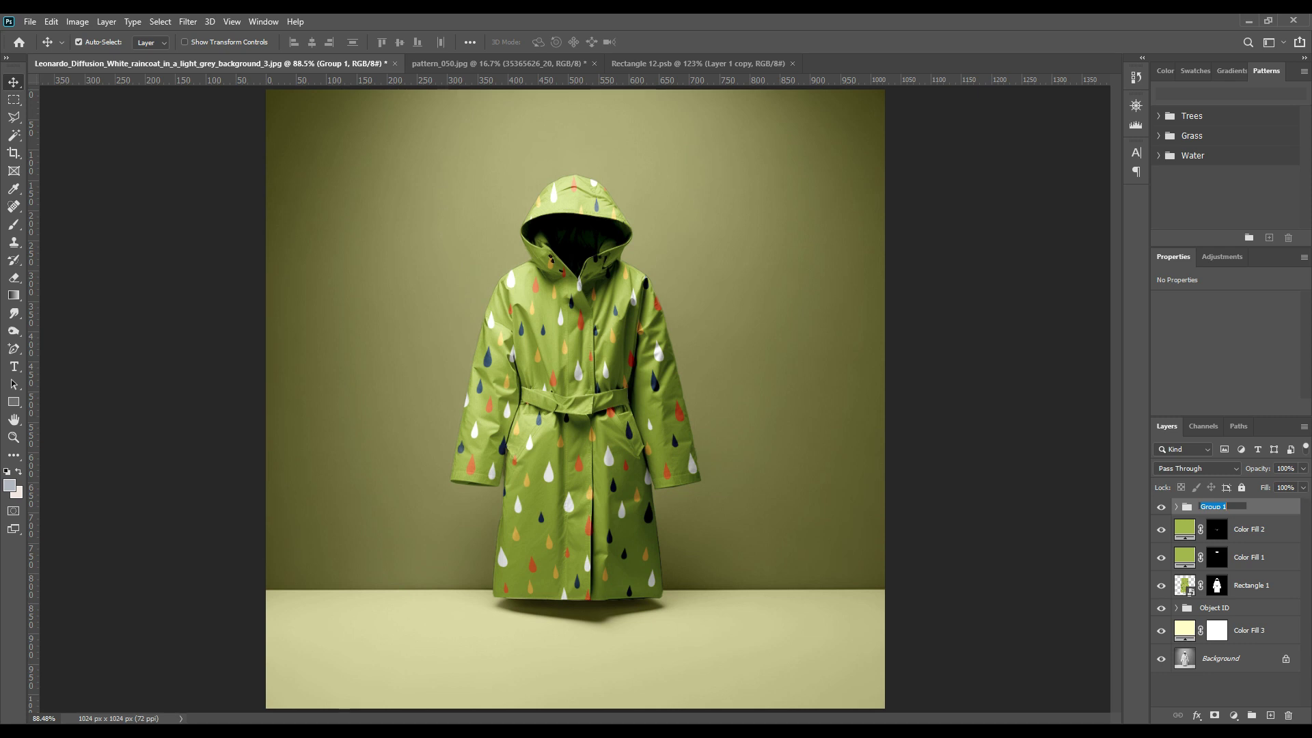
type("X")
key("Return")
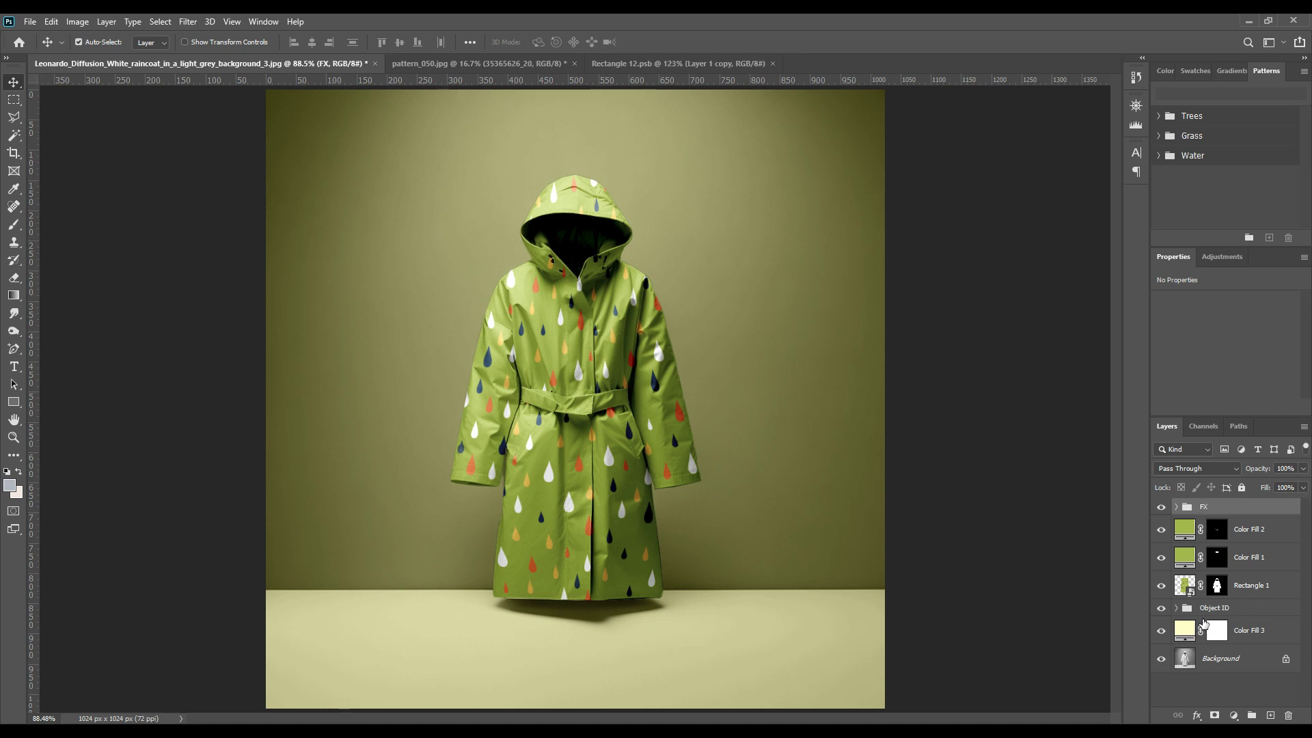
Step: Place the pink lily pattern from pattern_050.jpg into the raincoat's Rectangle 1 smart object contents
double_click(1188, 587)
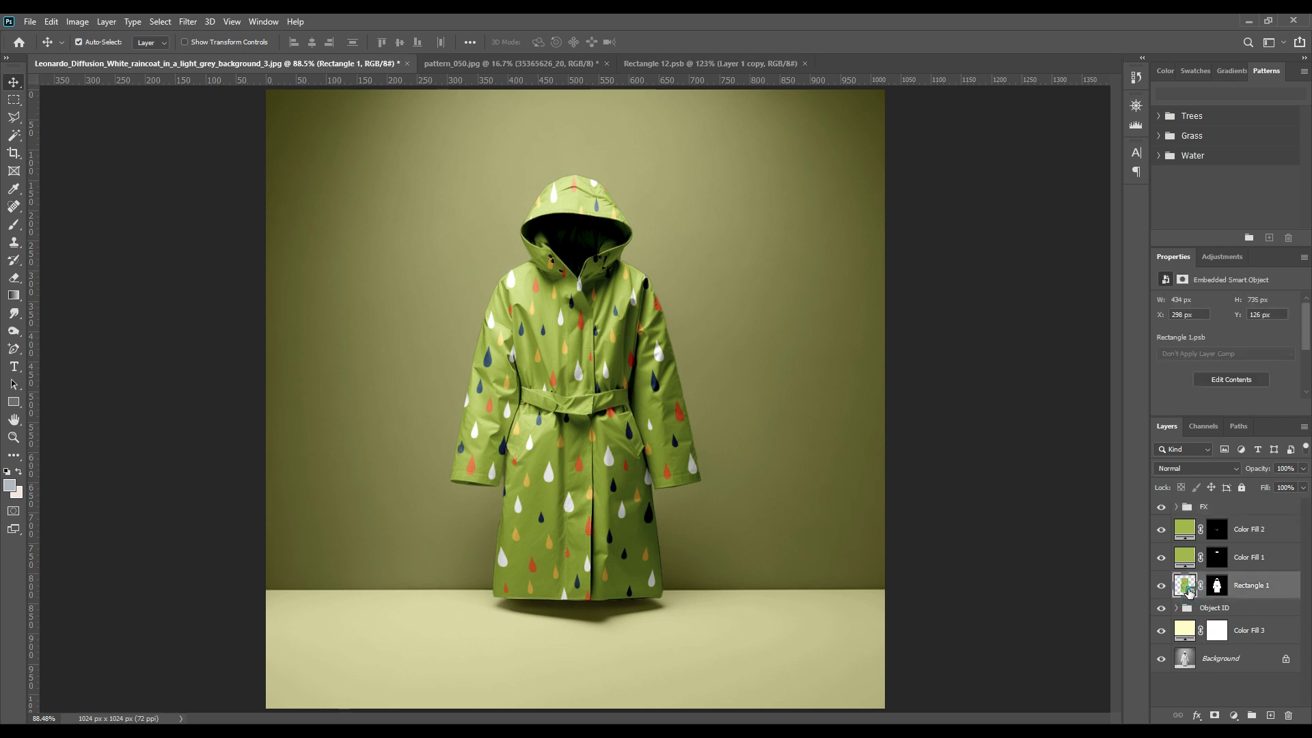
left_click(448, 65)
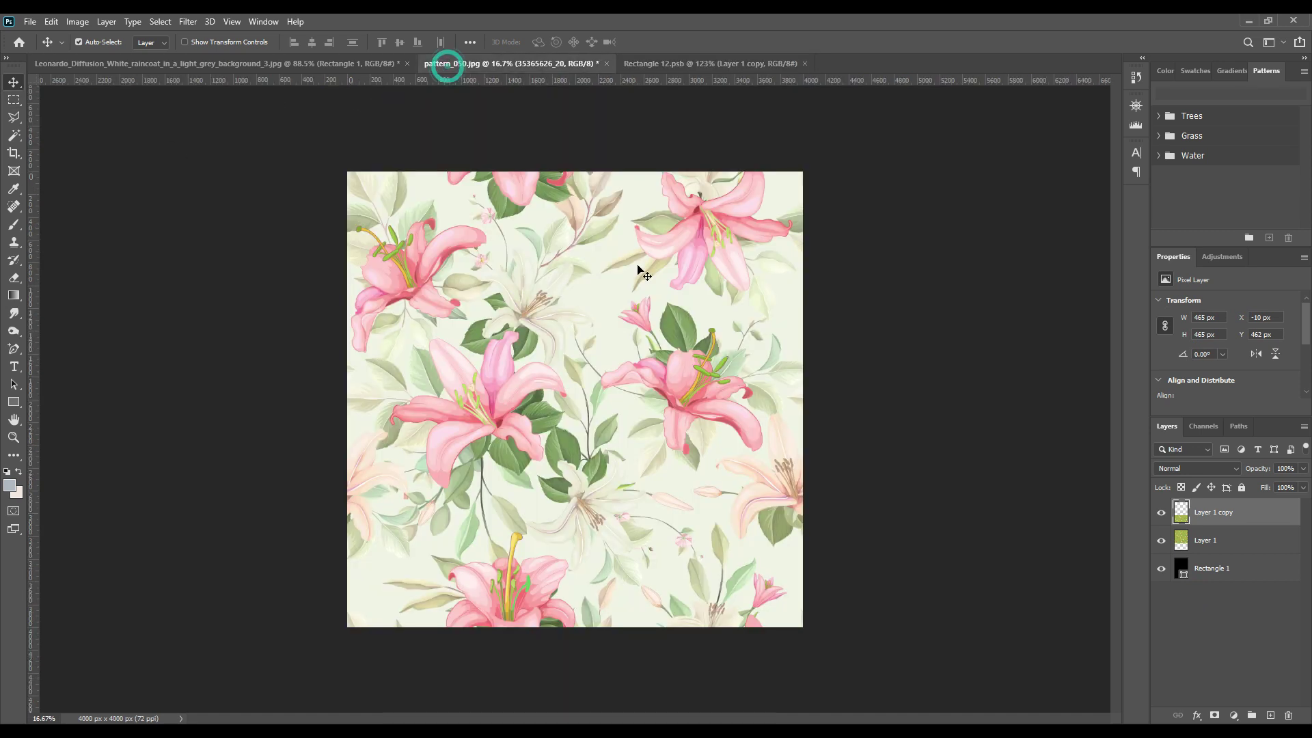
left_click_drag(1210, 512, 567, 208)
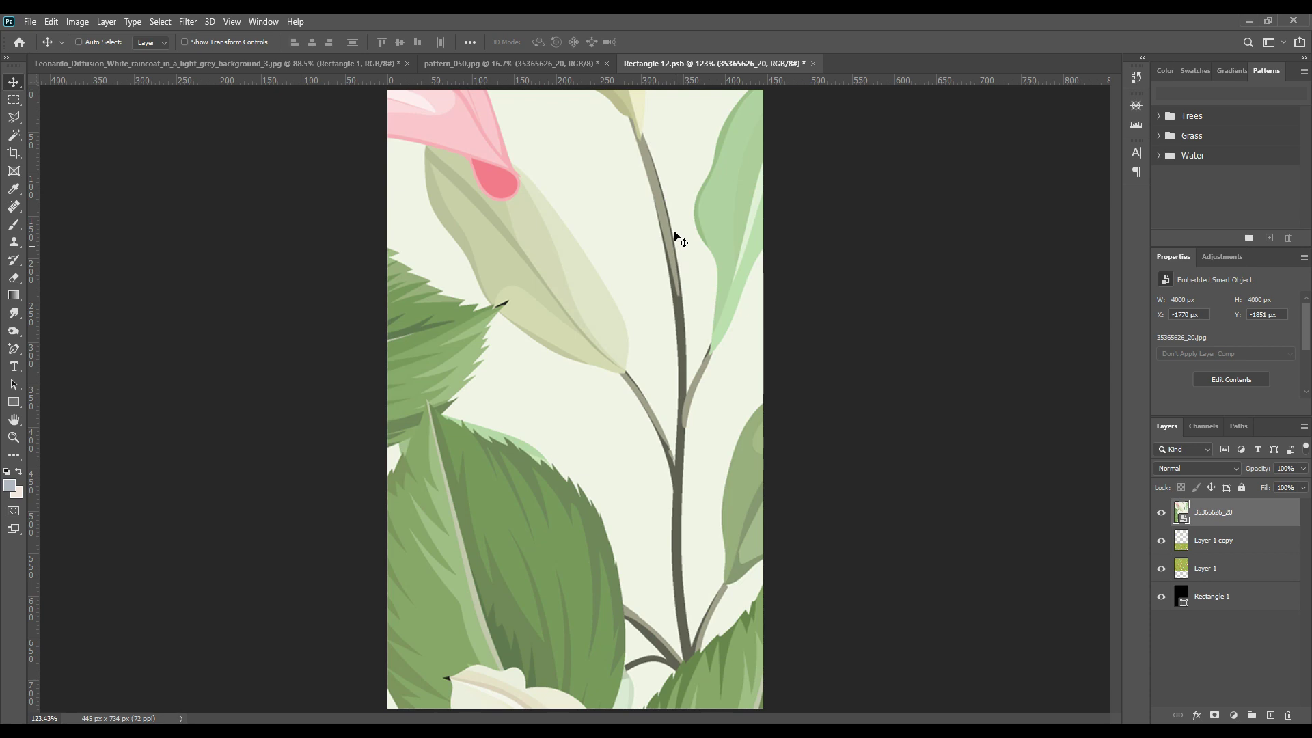
Step: Scale the lily pattern to 8.90% so it fits the canvas width across the upper part of the smart object
key("ctrl+t")
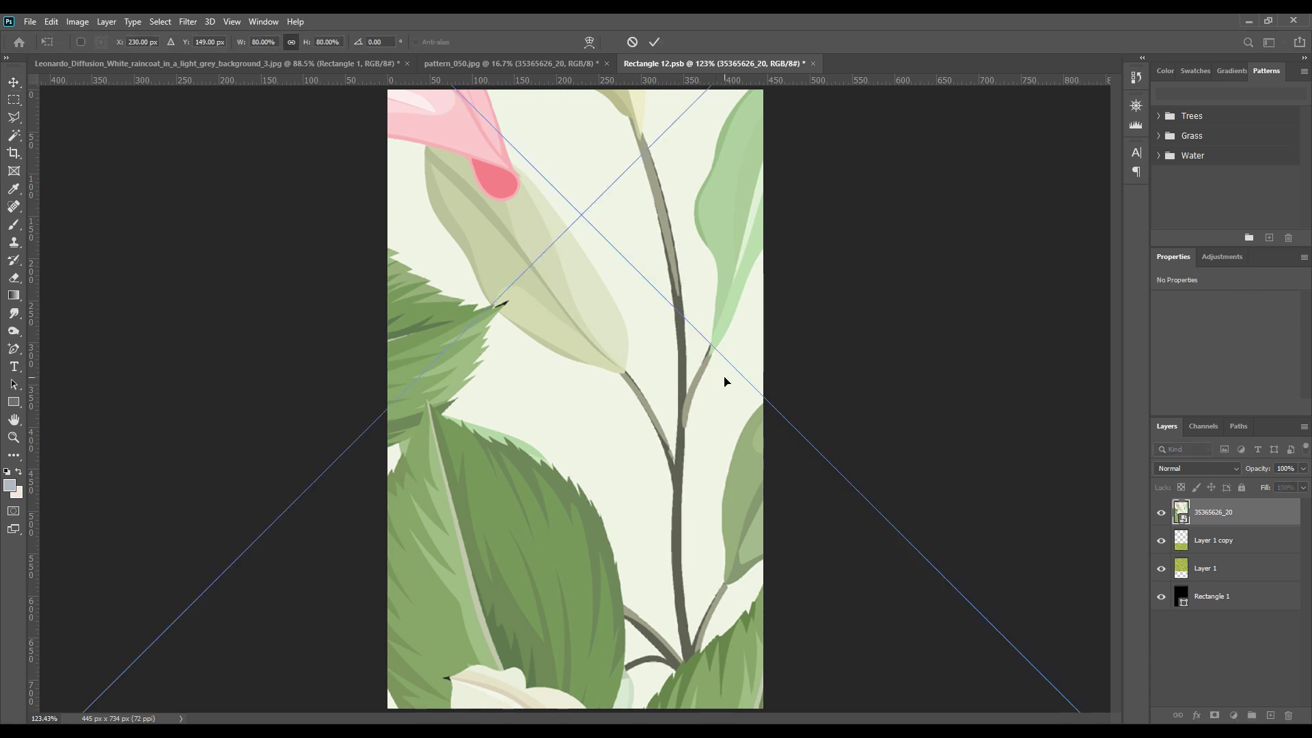
key("ctrl+minus")
key("ctrl+minus")
key("ctrl+minus")
key("ctrl+minus")
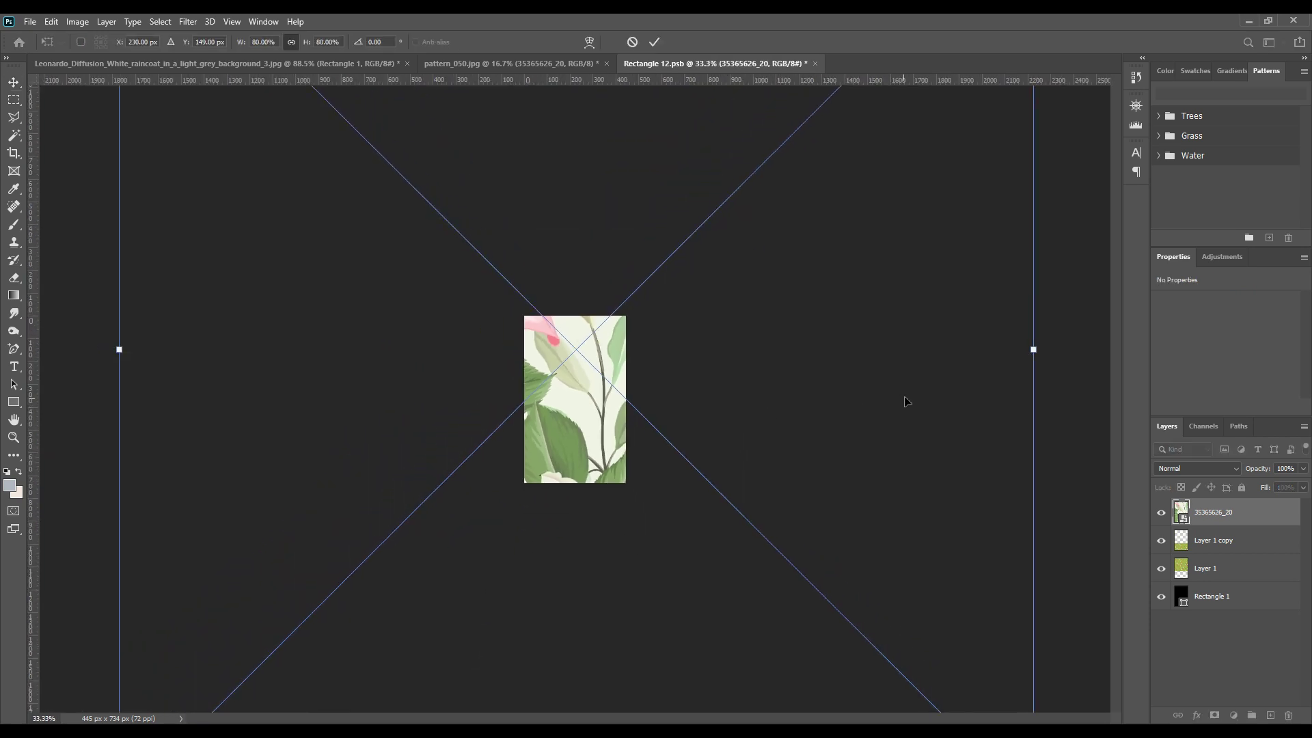
left_click_drag(1037, 350, 627, 353)
left_click(606, 376)
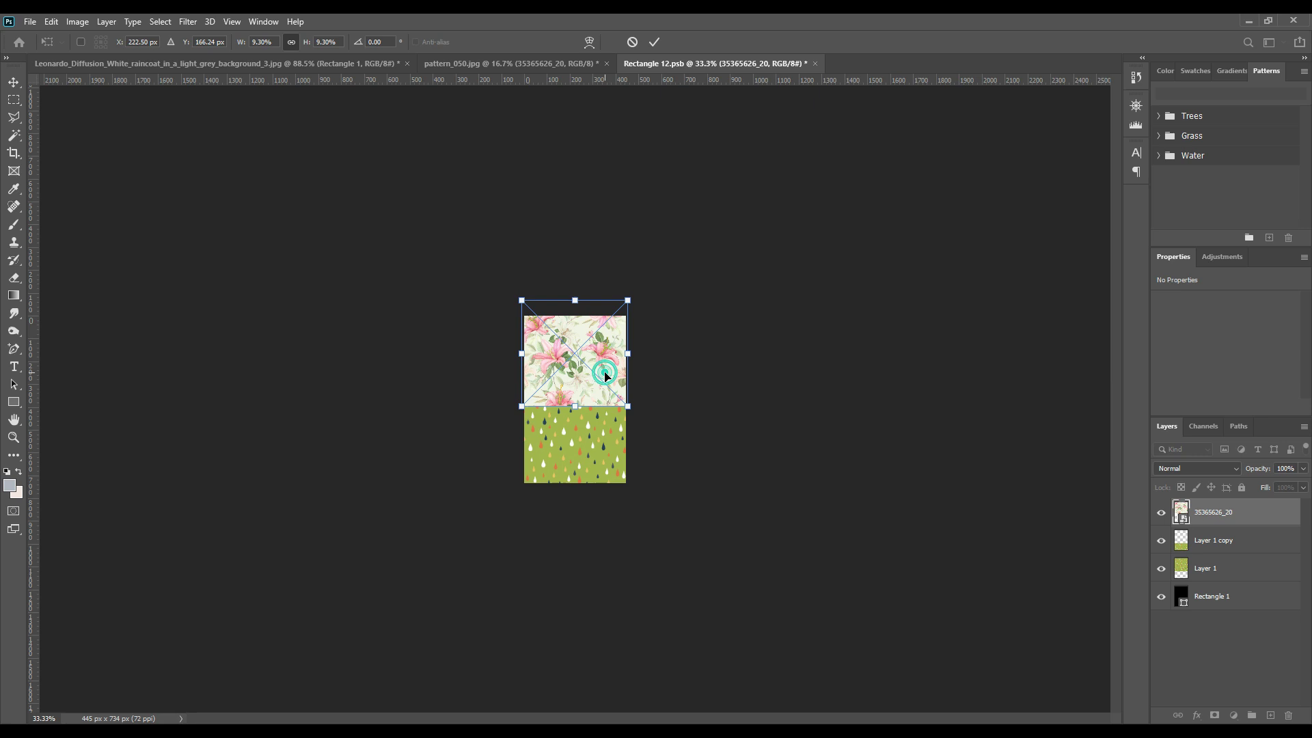
scroll(605, 376, "up", 5)
left_click_drag(416, 262, 419, 258)
left_click_drag(739, 259, 732, 259)
left_click(654, 42)
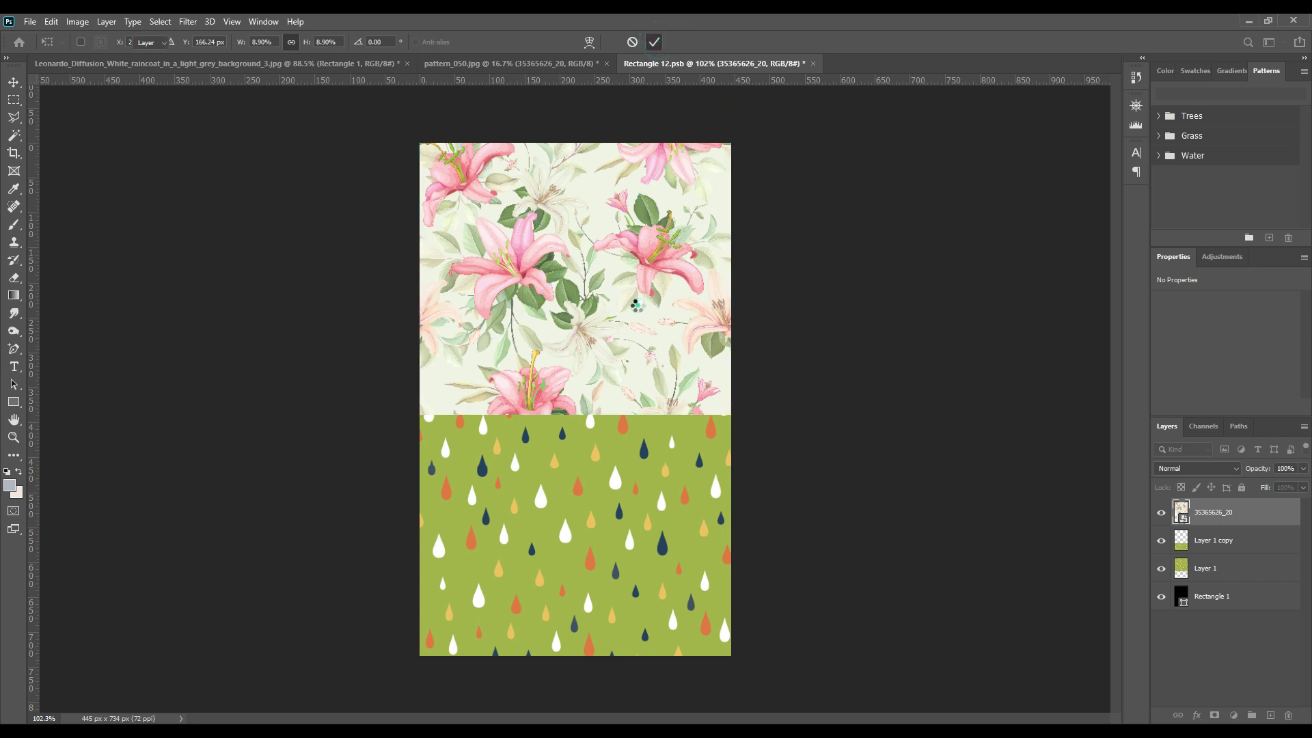
Step: Duplicate the lily pattern over the lower part of the canvas and save the smart object to update the raincoat mockup
key("ctrl+j")
left_click_drag(613, 202, 629, 519)
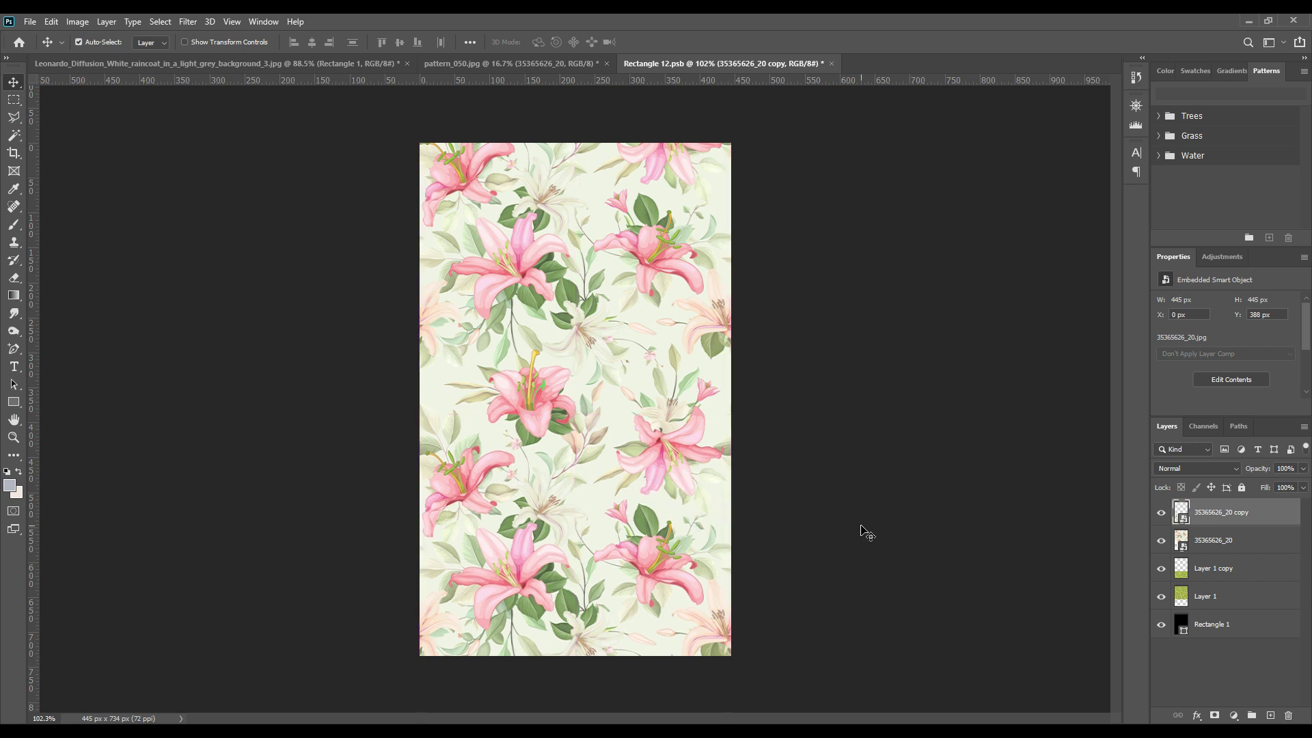
left_click(30, 21)
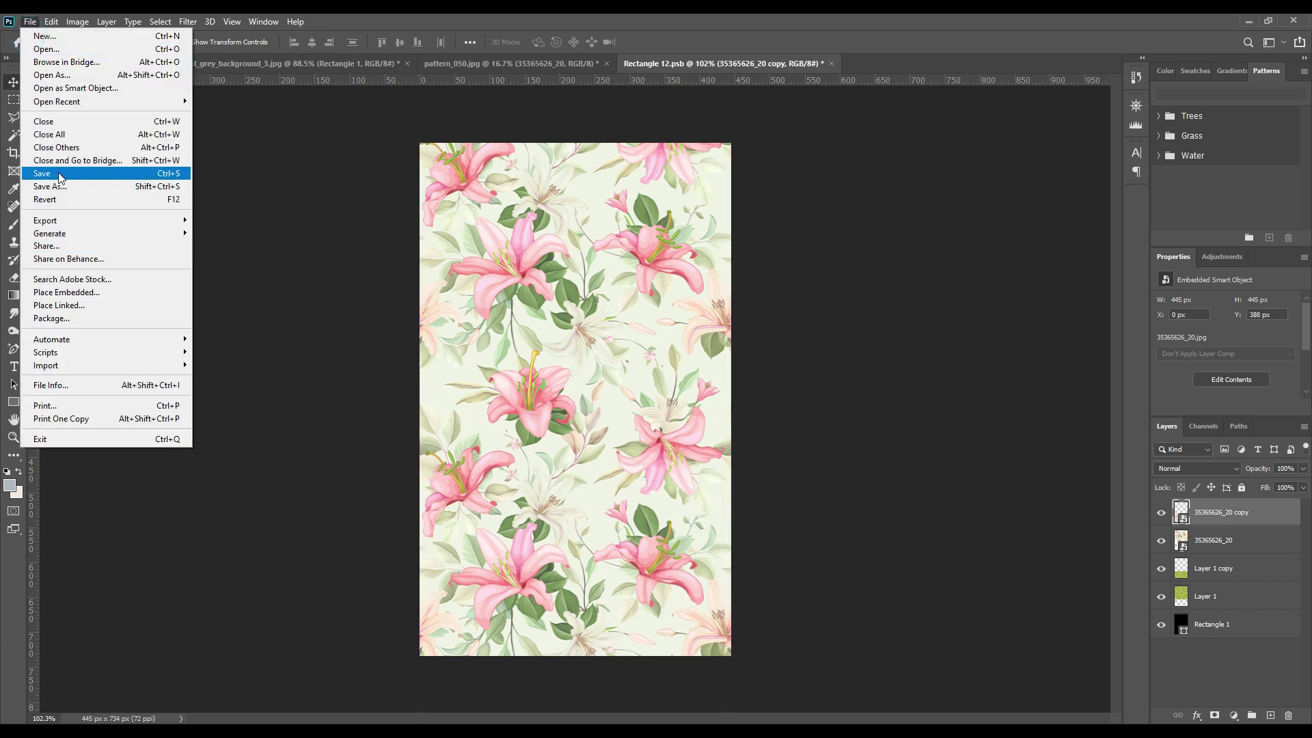
left_click(59, 174)
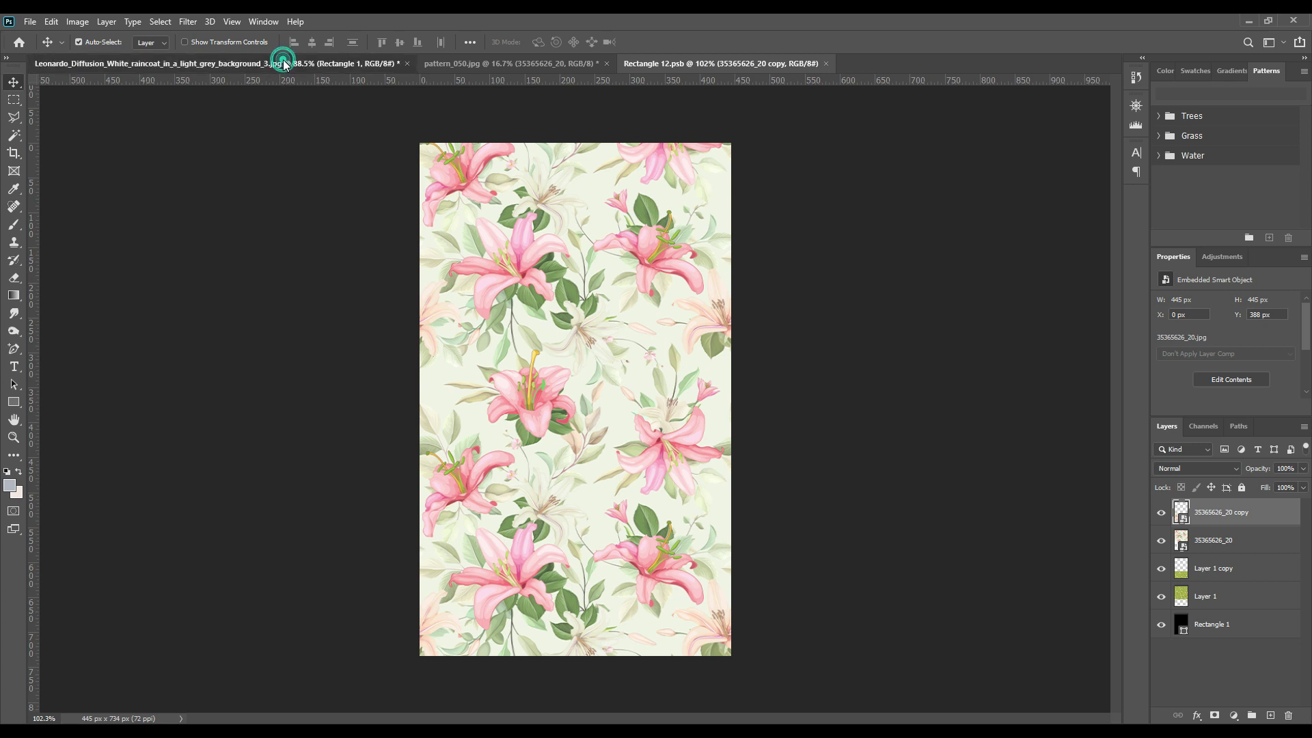
left_click(284, 65)
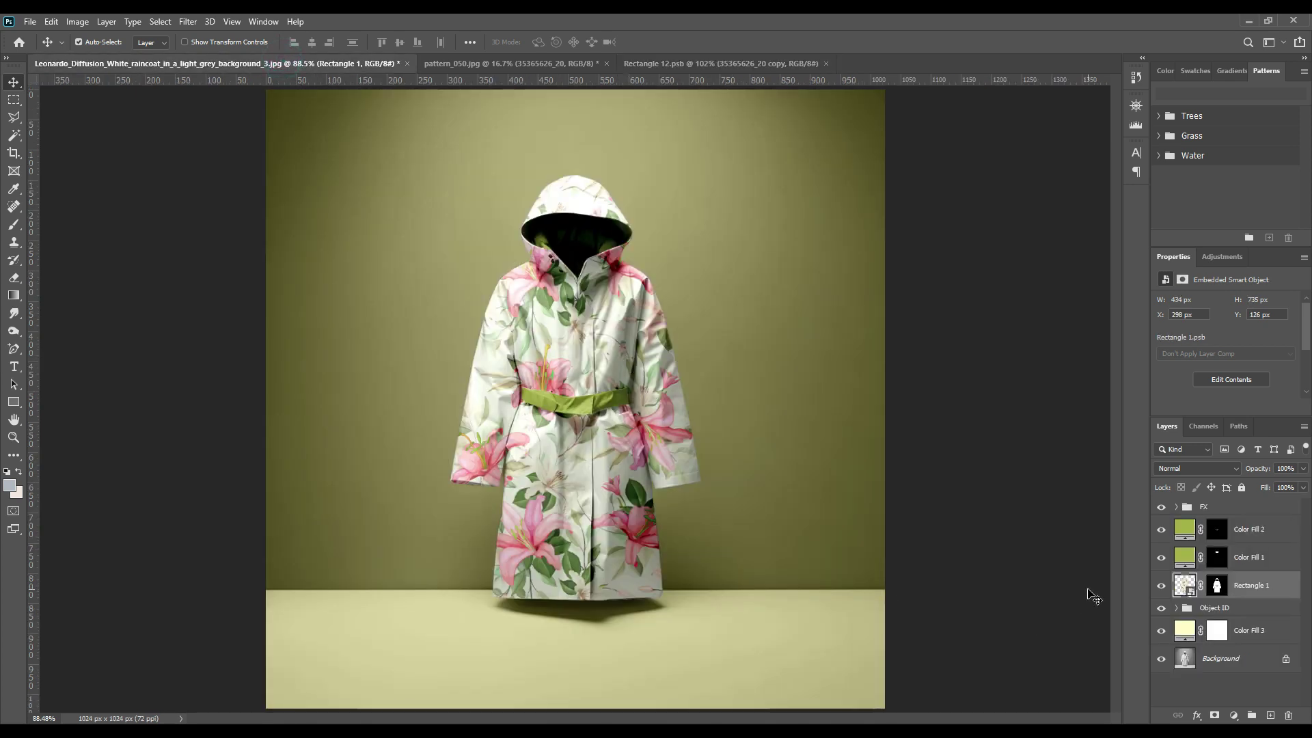
Step: Recolor the belt fill, Color Fill 2, to a light pink based on a color sampled from the raincoat's flowers
double_click(1186, 532)
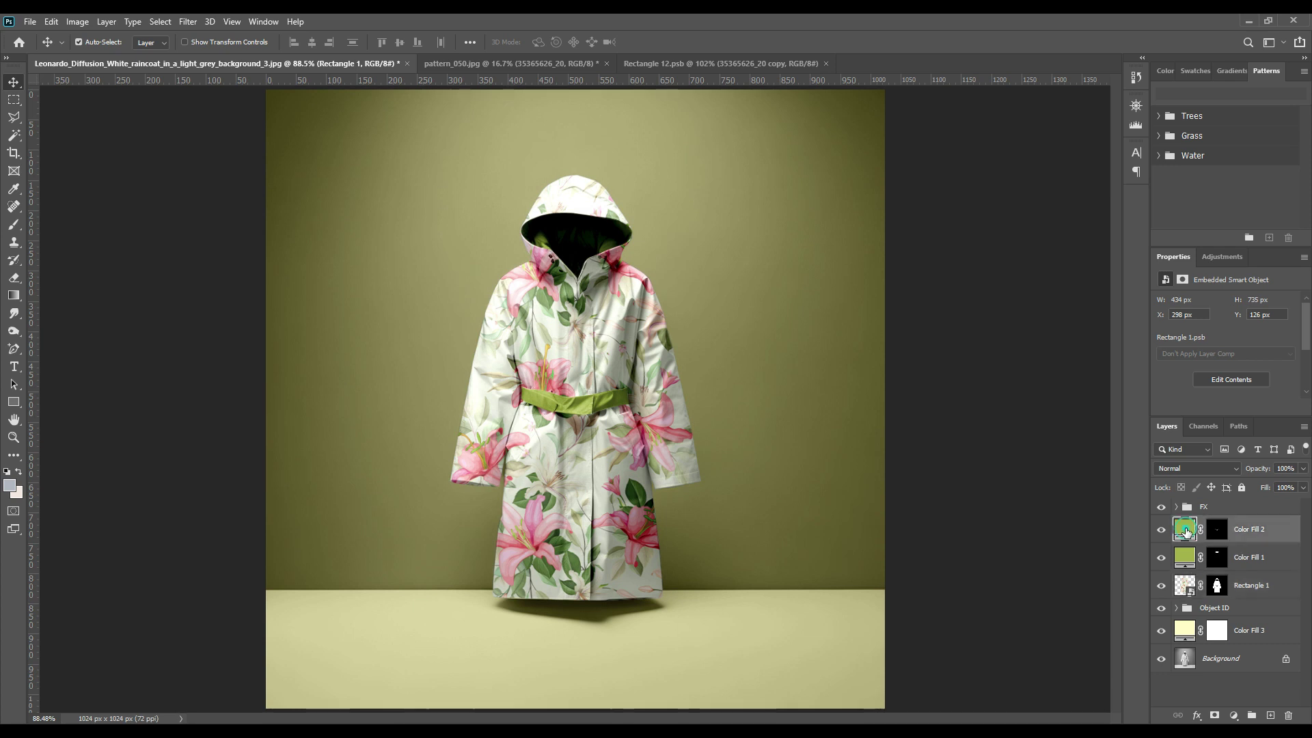
left_click(639, 434)
left_click_drag(965, 271, 954, 274)
left_click(1205, 268)
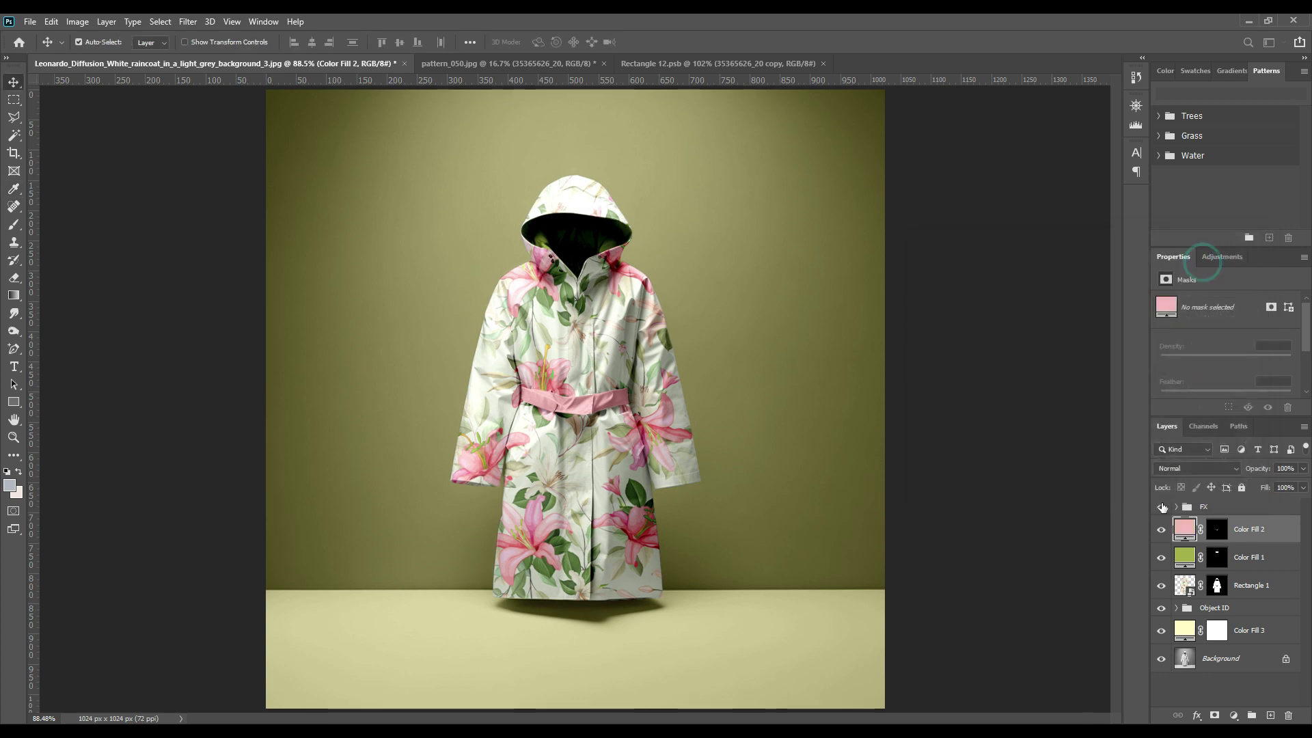
Step: Change the hood lining fill, Color Fill 1, to near-white #fbfbfb
double_click(1185, 557)
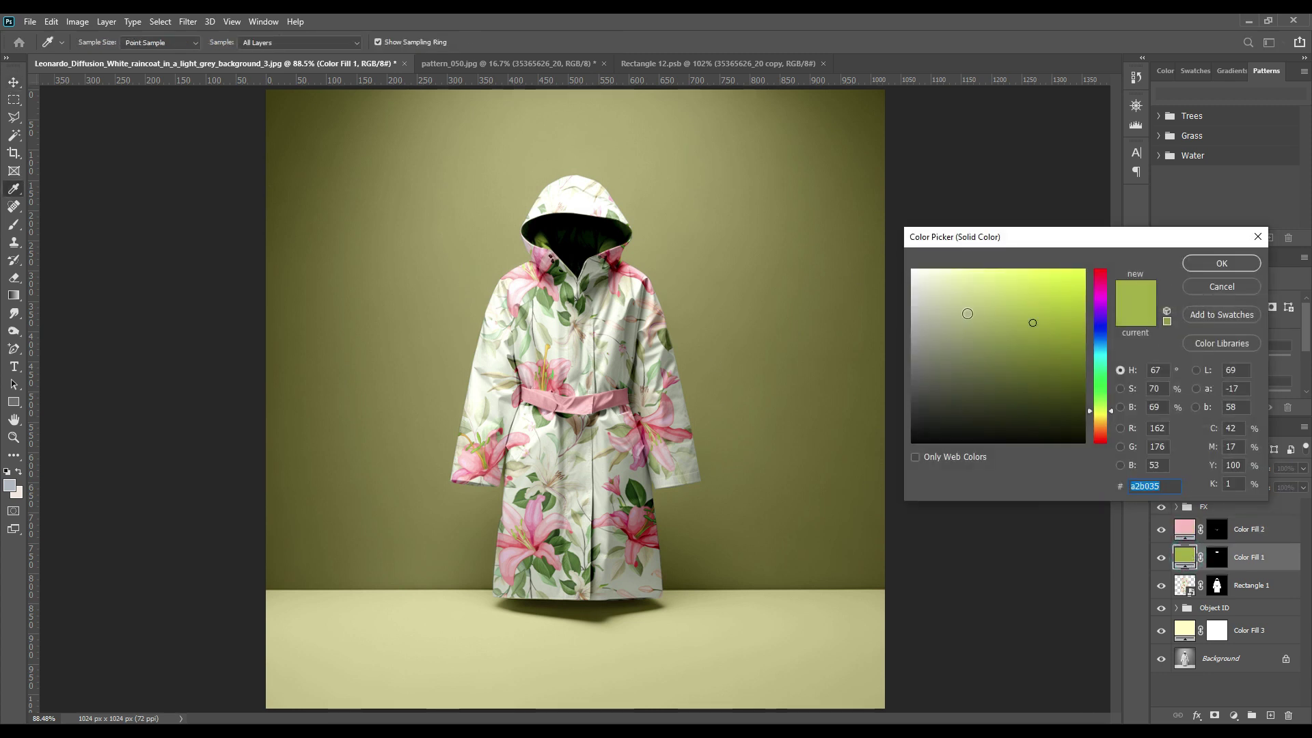
left_click_drag(968, 313, 912, 272)
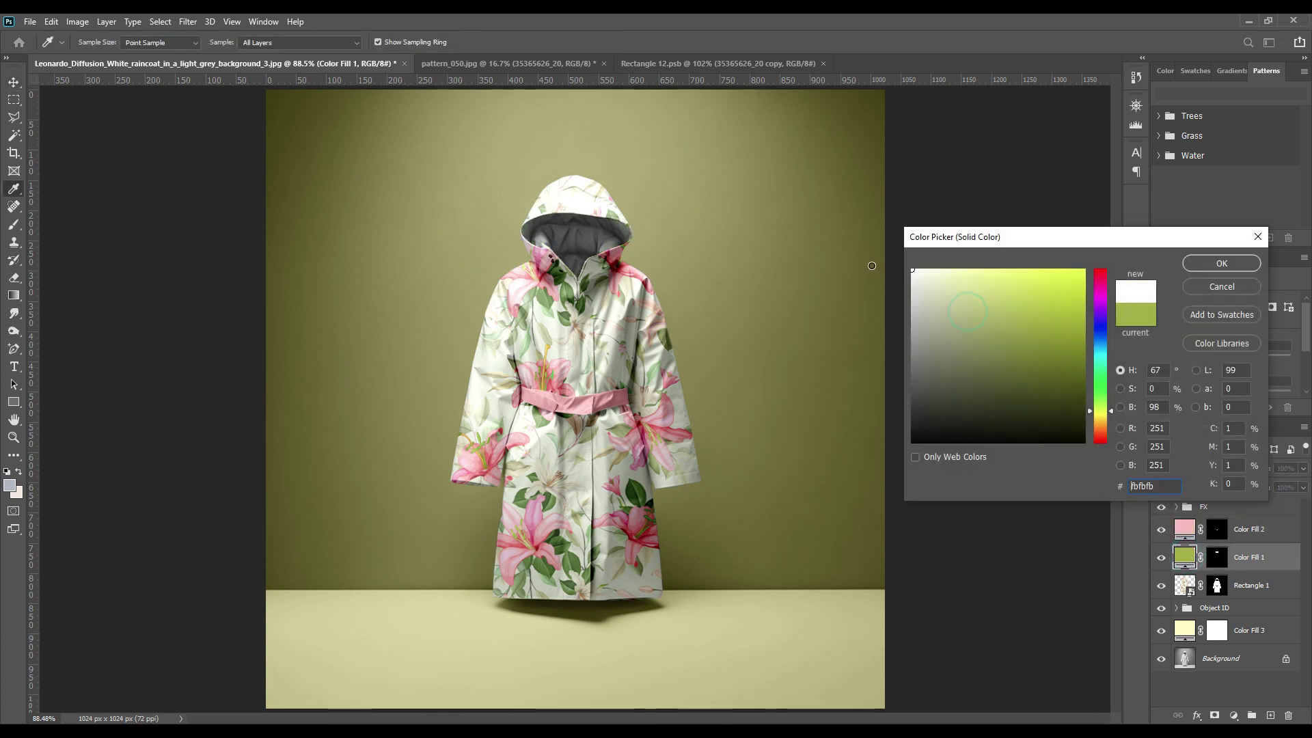
left_click(1215, 266)
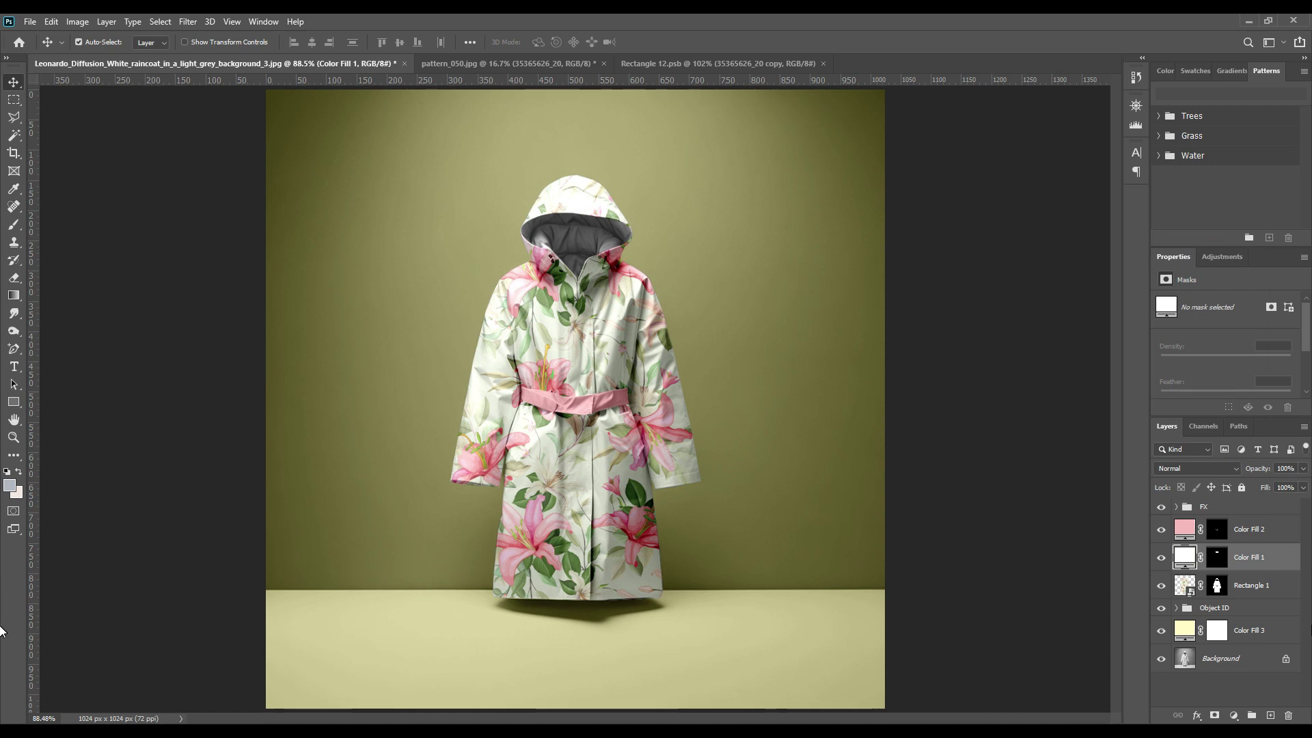
Step: Sample the belt's pink for the backdrop fill, Color Fill 3, and lighten it to #ffe8e8
double_click(1185, 630)
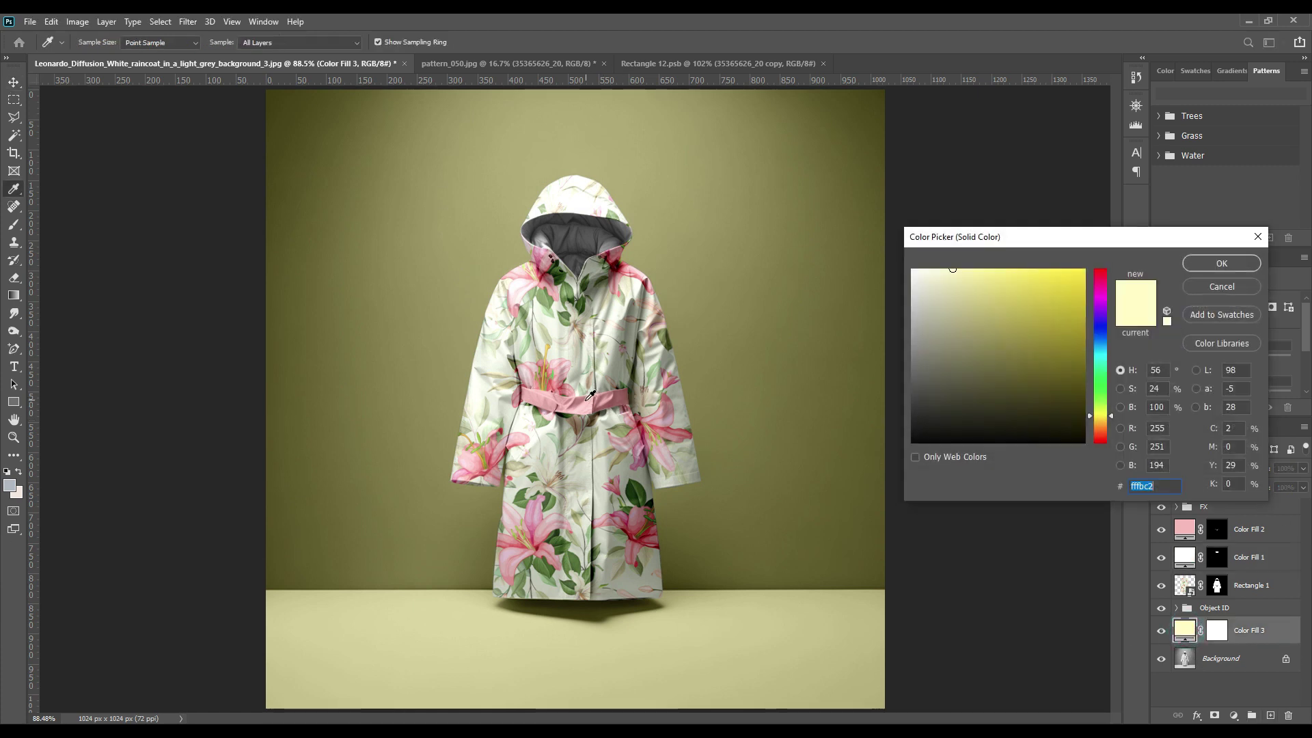
left_click(586, 396)
left_click_drag(985, 294, 926, 256)
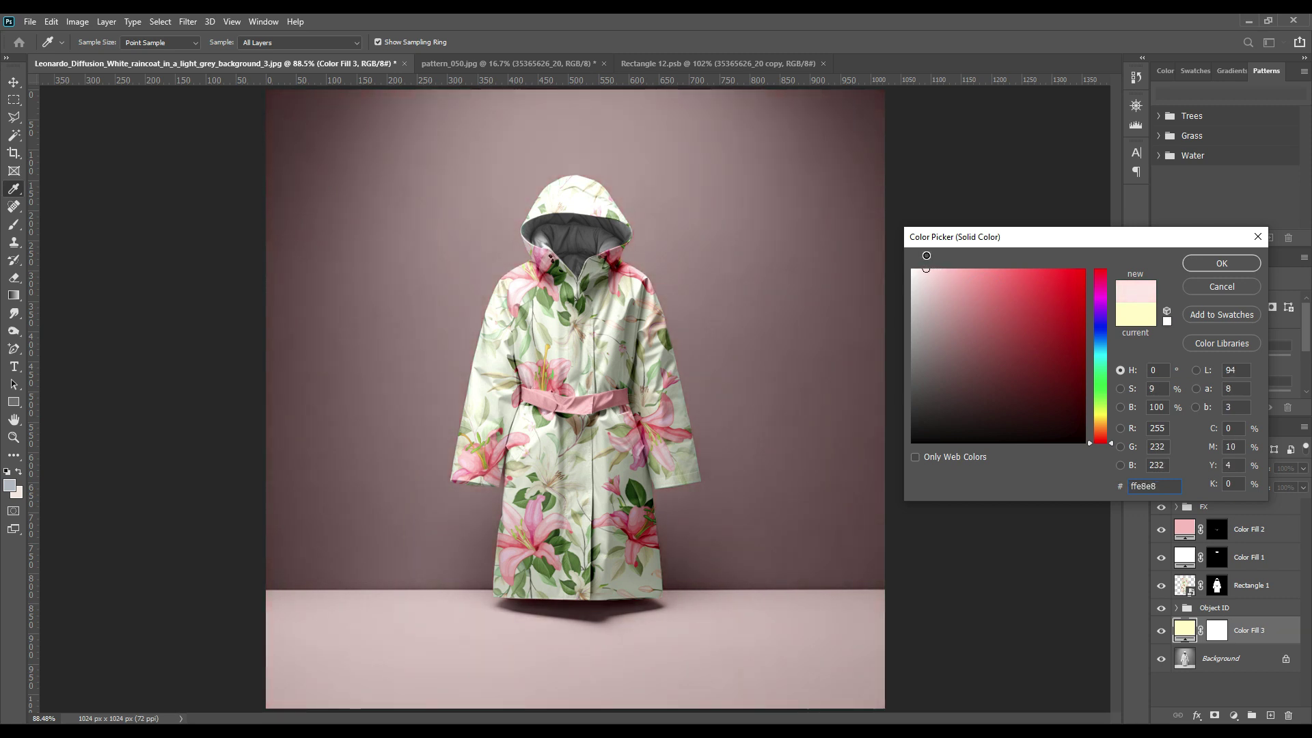
left_click(1222, 263)
left_click(957, 345)
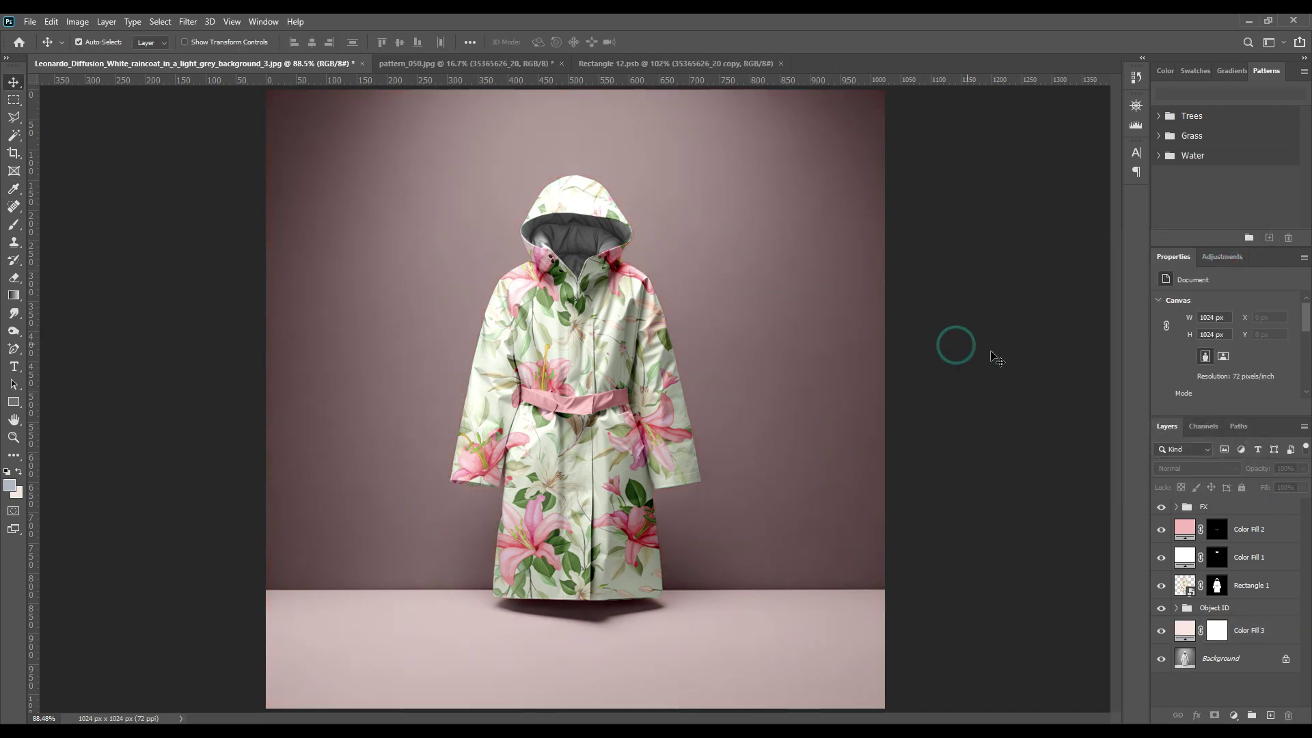